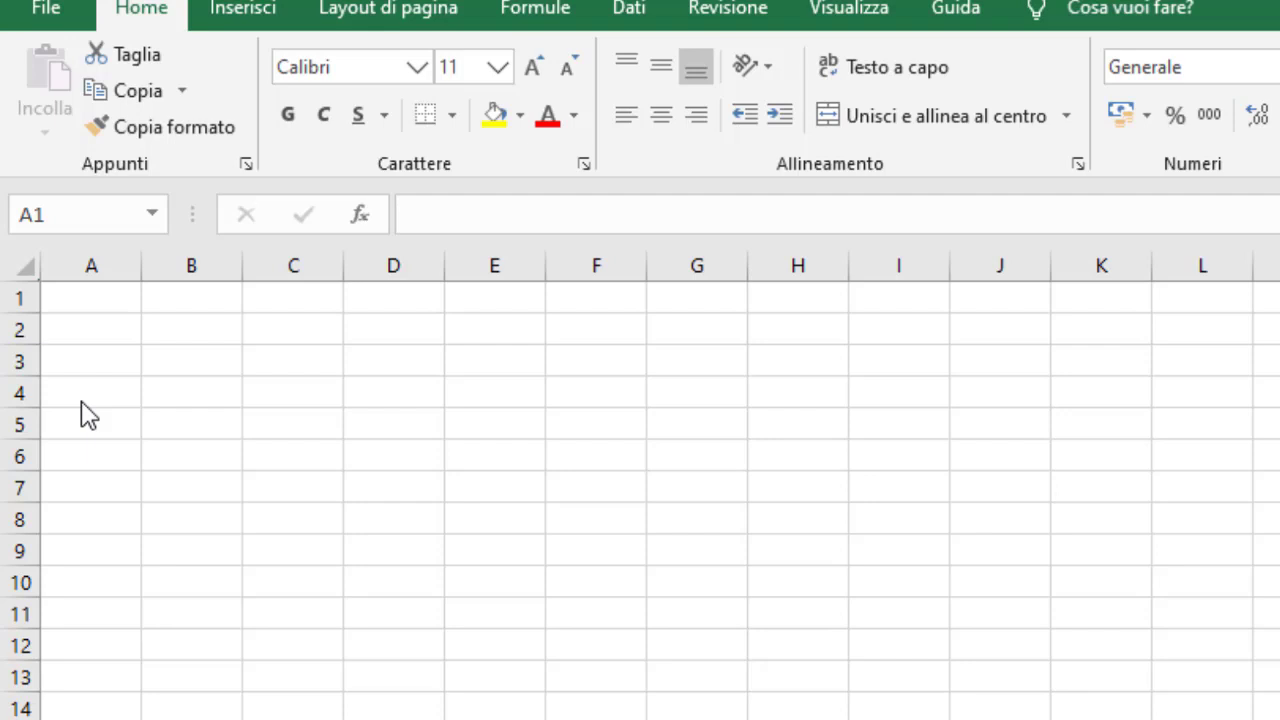
{"action": "left_click", "coordinate": [285, 389]}
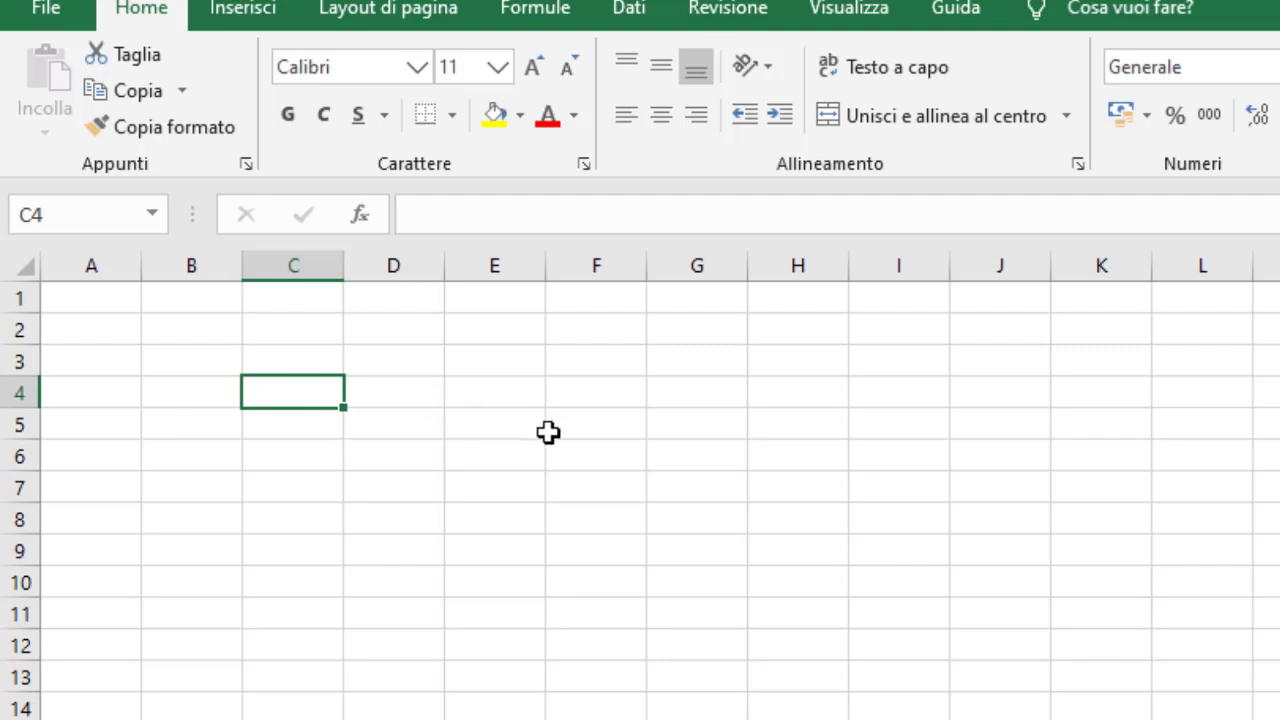
{"action": "left_click", "coordinate": [490, 438]}
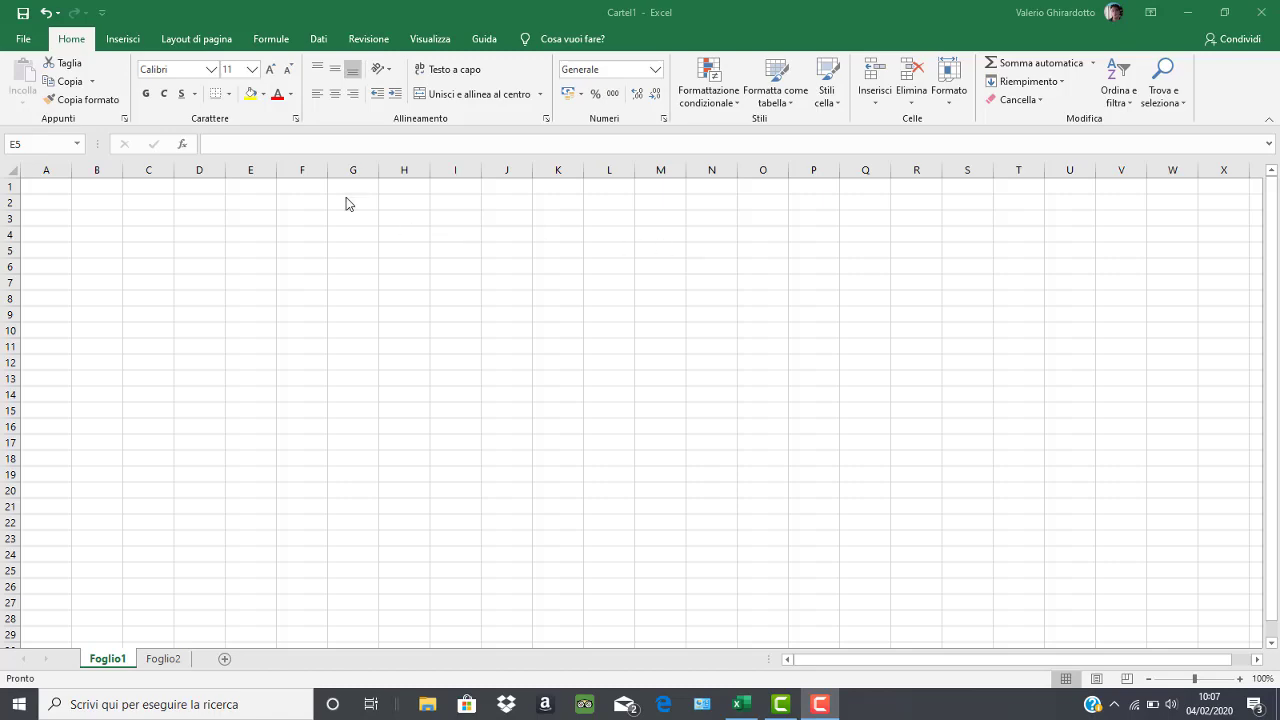
Enter the value 1 individually in each cell of column C from C2 down to C15
{"action": "left_click", "coordinate": [137, 197]}
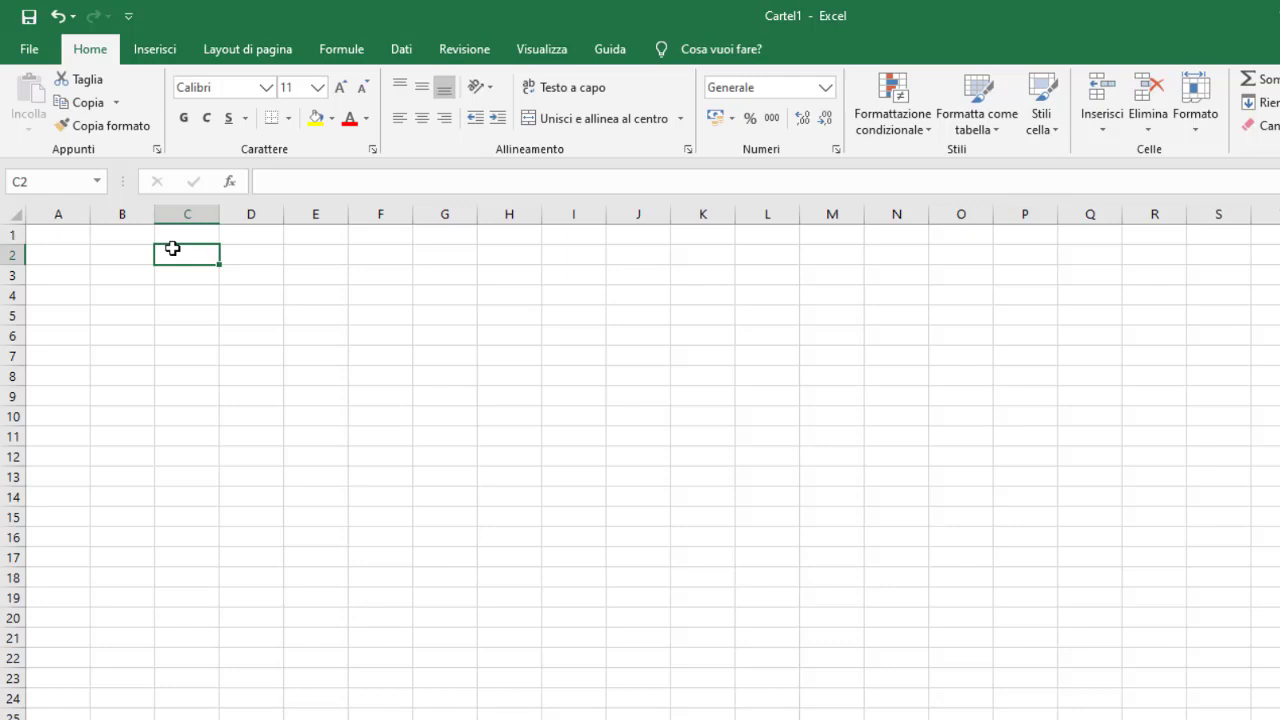
{"action": "type", "text": "1"}
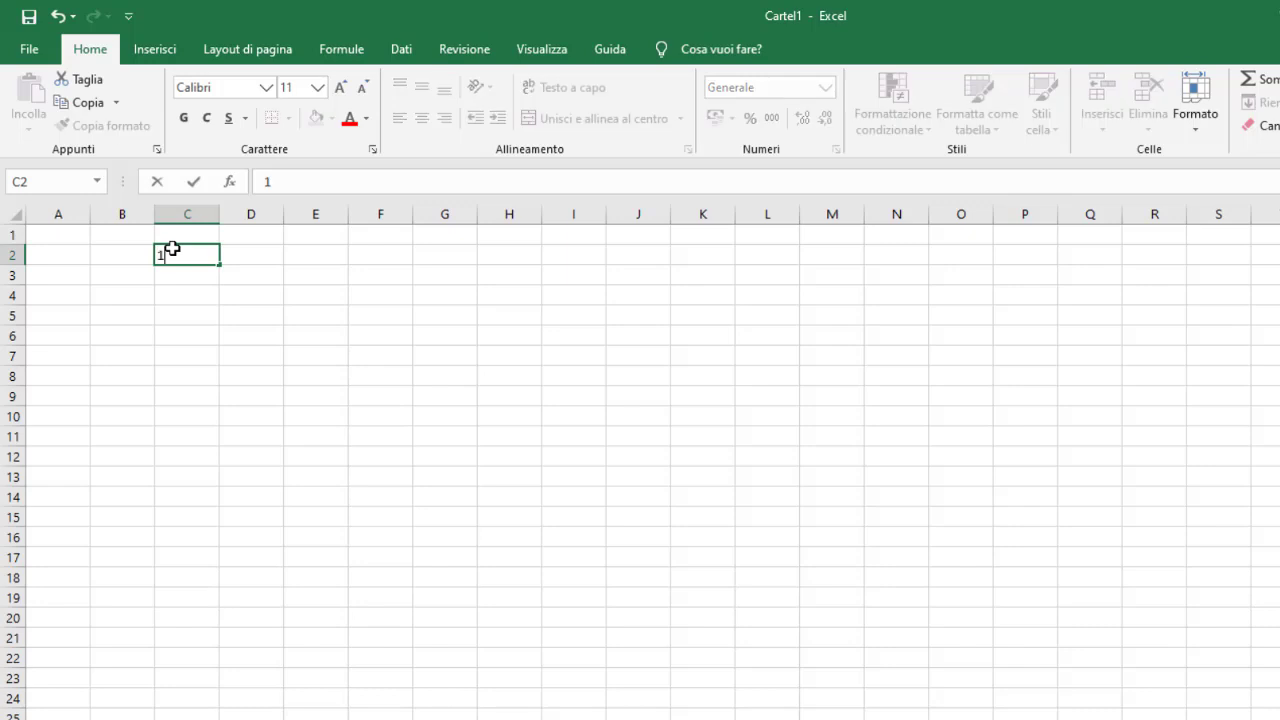
{"action": "key", "text": "Return"}
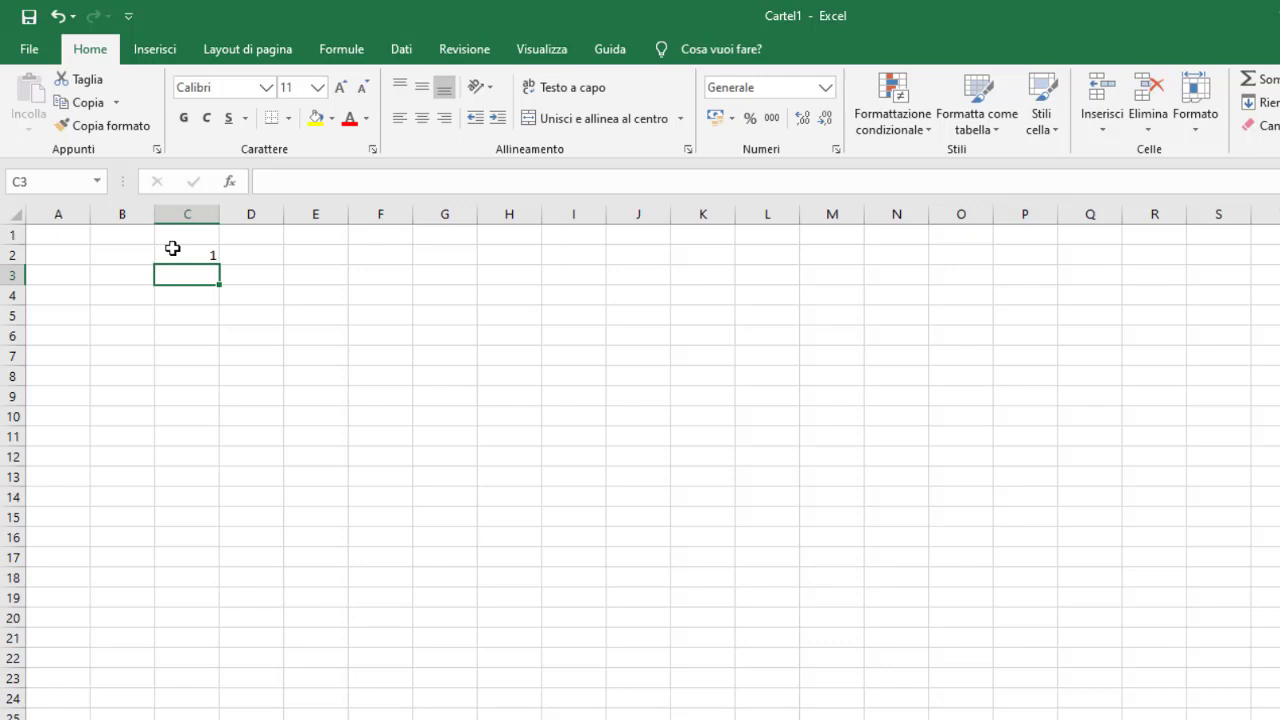
{"action": "type", "text": "1"}
{"action": "key", "text": "Return"}
{"action": "type", "text": "1"}
{"action": "key", "text": "Return"}
{"action": "type", "text": "1"}
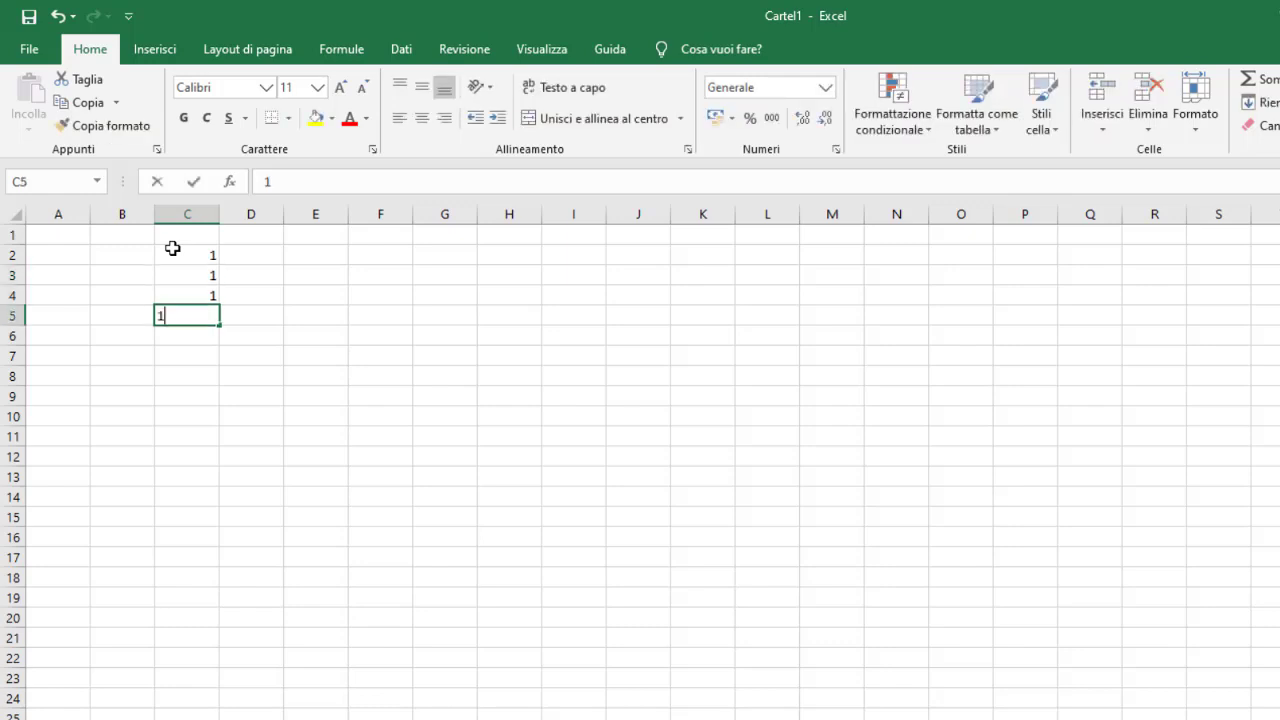
{"action": "key", "text": "Return"}
{"action": "type", "text": "1"}
{"action": "key", "text": "ctrl+Return"}
{"action": "key", "text": "Return"}
{"action": "type", "text": "1 1 1 1"}
{"action": "key", "text": "Return"}
{"action": "type", "text": "1 "}
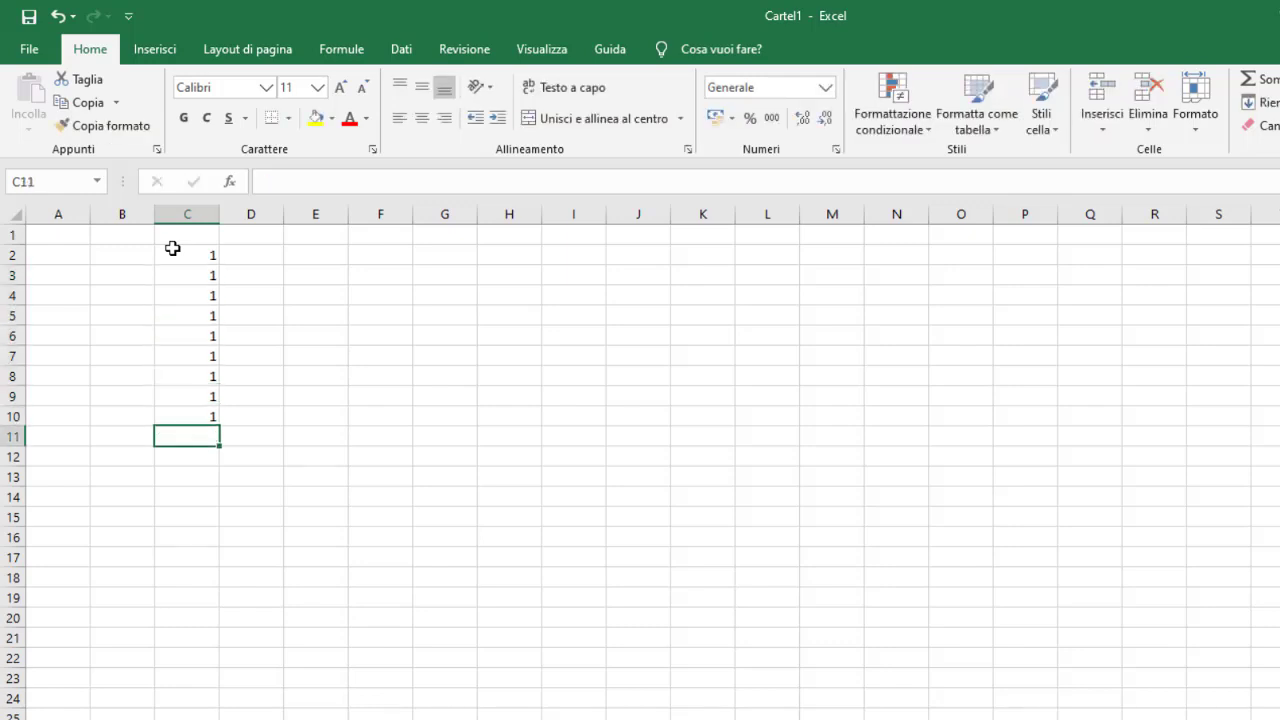
{"action": "type", "text": "1"}
{"action": "key", "text": "Return"}
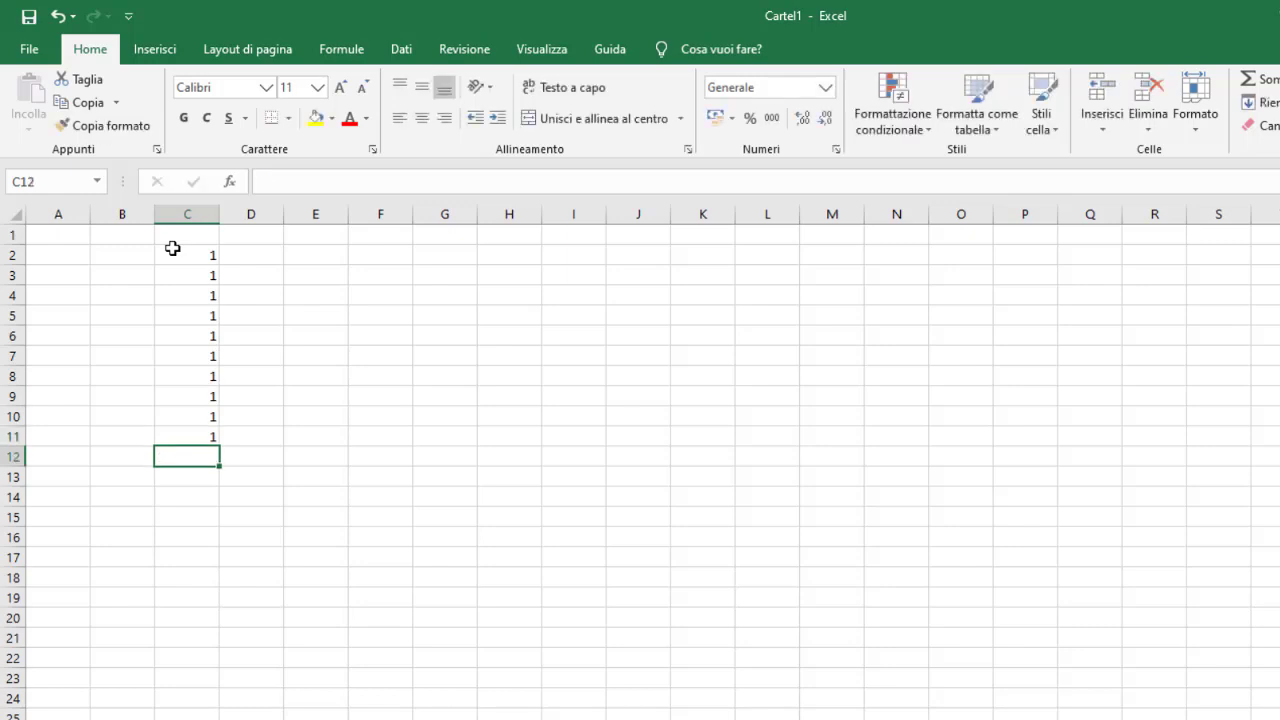
{"action": "type", "text": "1"}
{"action": "key", "text": "Return"}
{"action": "type", "text": "1"}
{"action": "key", "text": "Return"}
{"action": "type", "text": "1"}
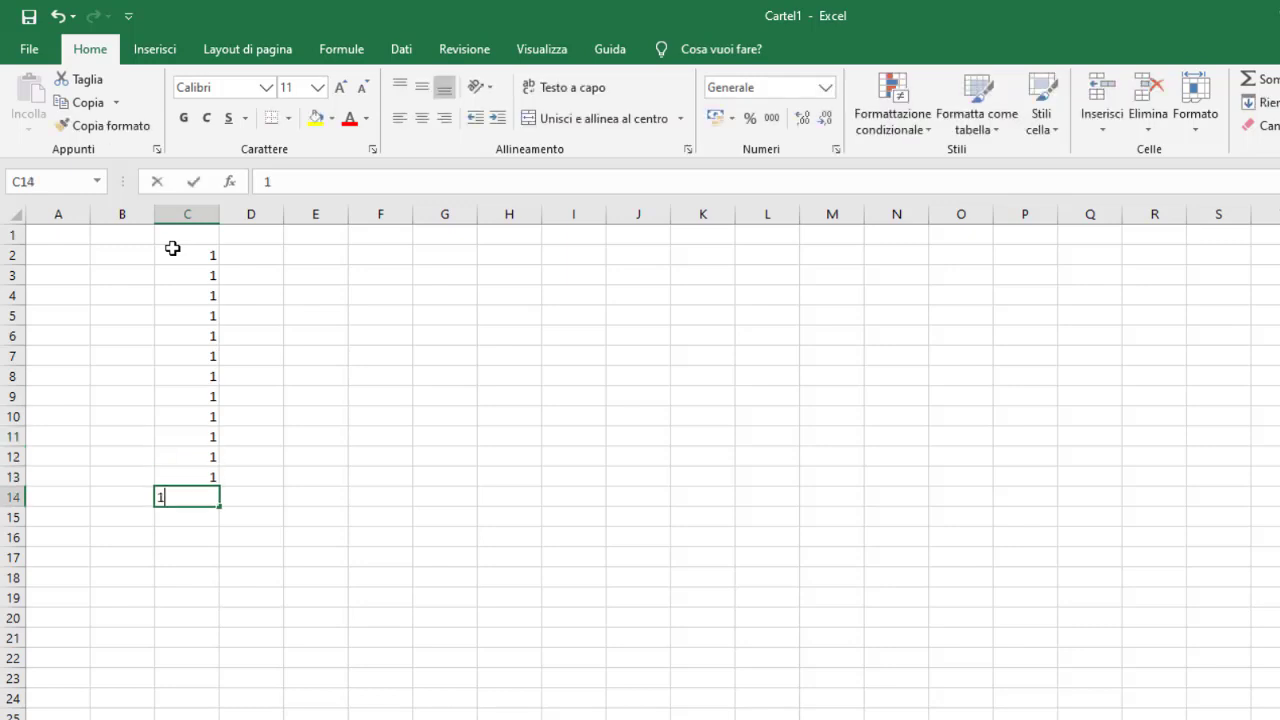
{"action": "key", "text": "Return"}
{"action": "type", "text": "1"}
{"action": "key", "text": "Return"}
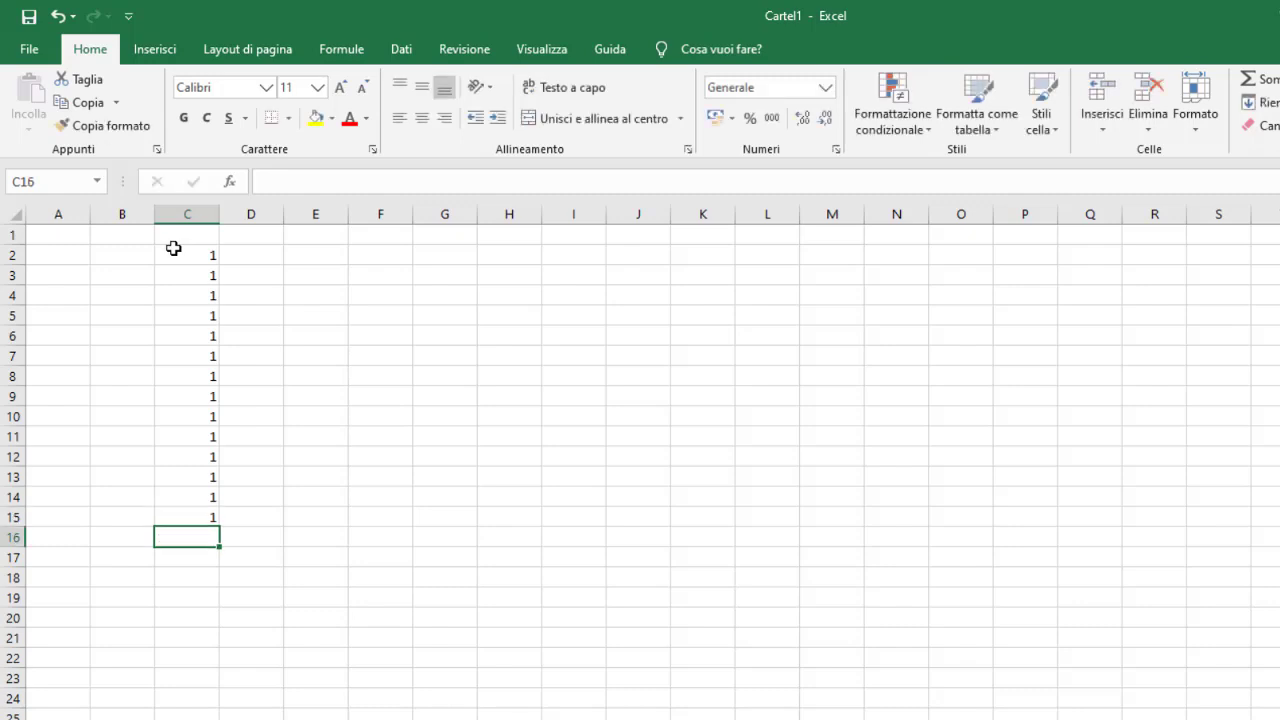
Enter the value 1 individually in each cell of row 2 from D2 across to M2
{"action": "left_click", "coordinate": [259, 257]}
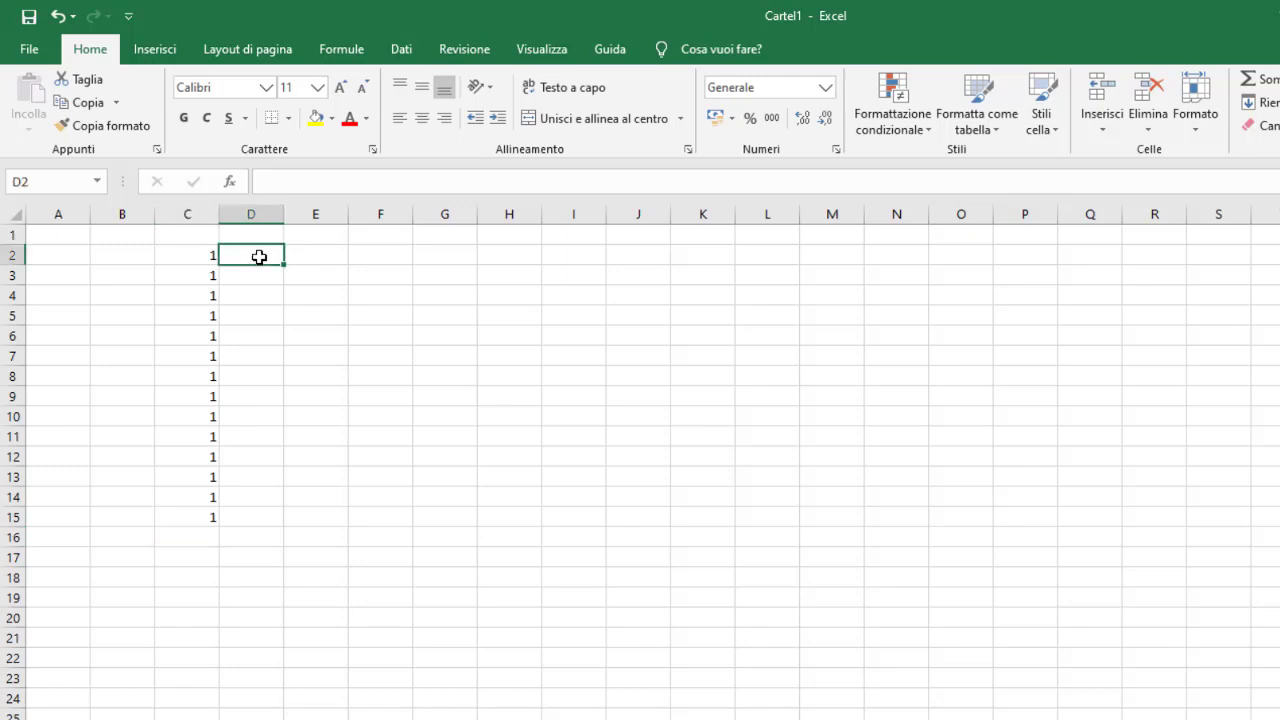
{"action": "type", "text": "1"}
{"action": "key", "text": "Tab"}
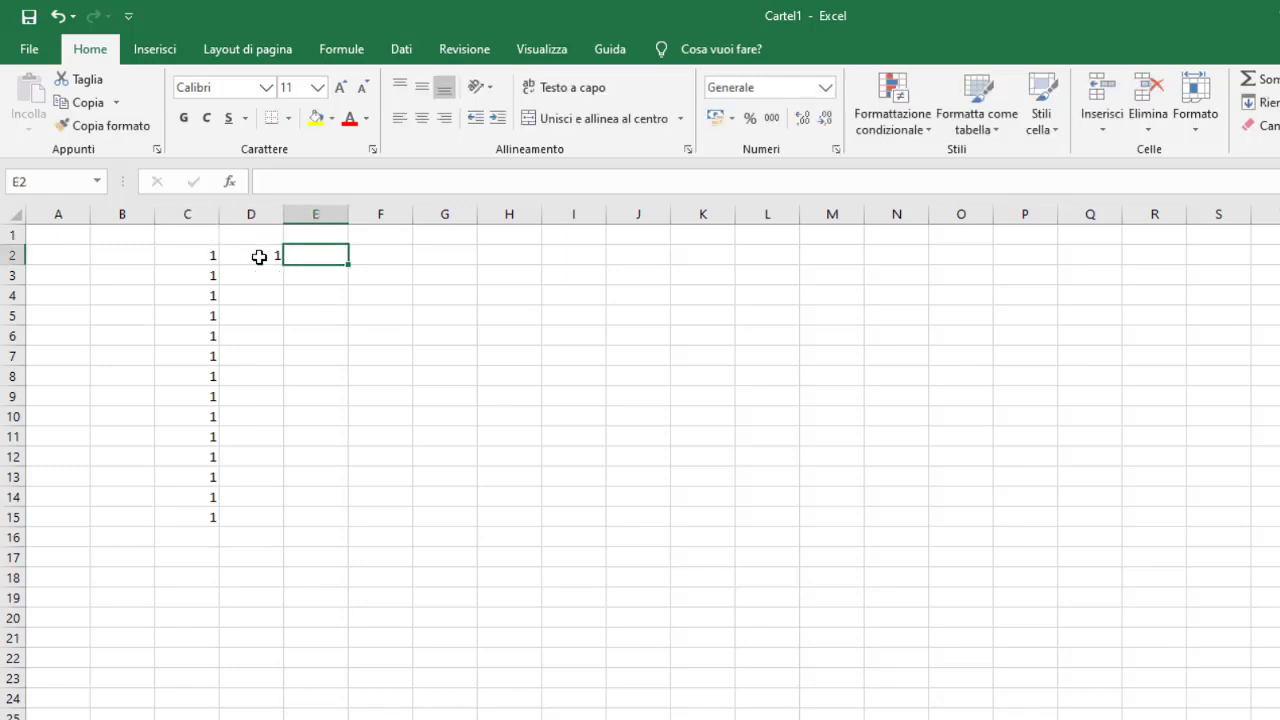
{"action": "type", "text": "1"}
{"action": "key", "text": "Tab"}
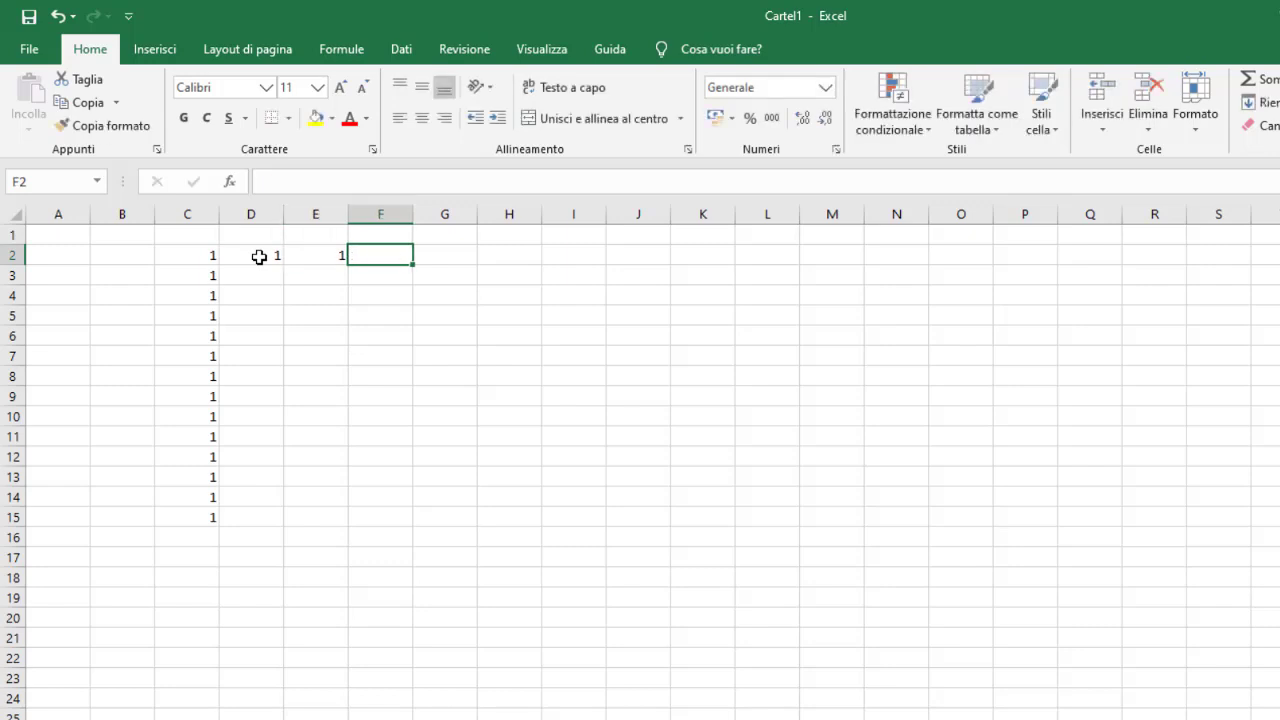
{"action": "type", "text": "1"}
{"action": "key", "text": "Tab"}
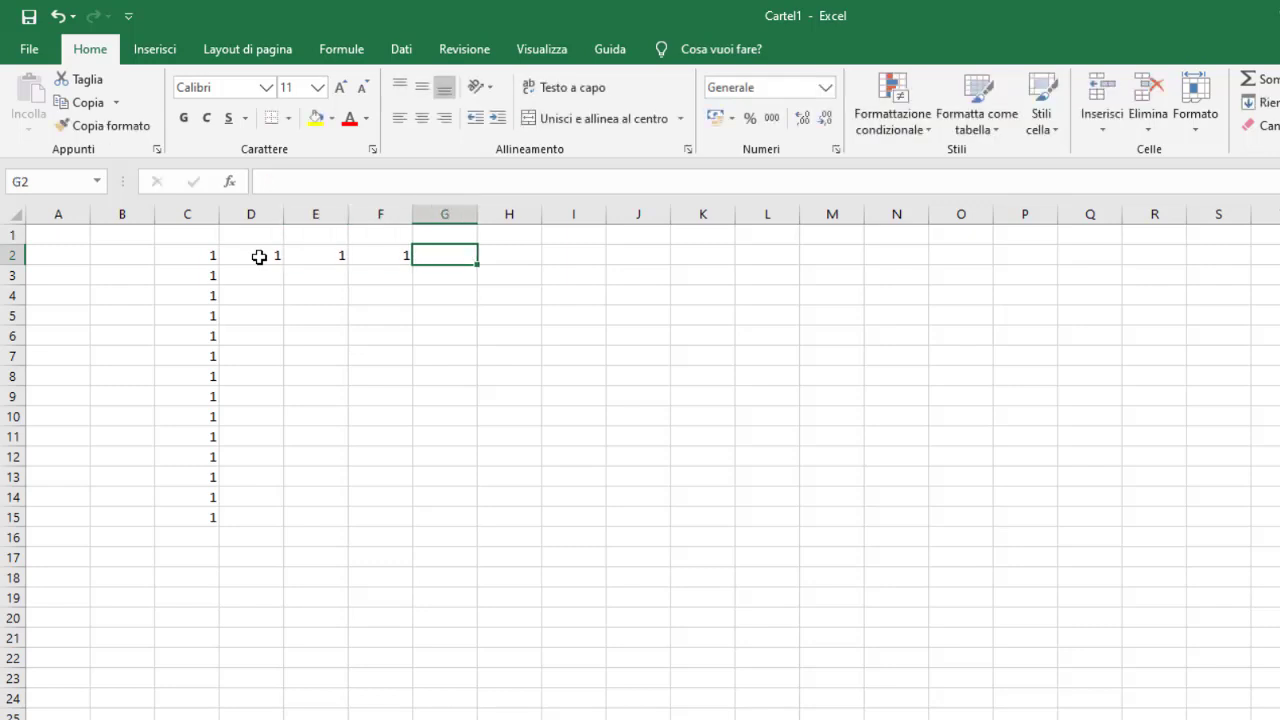
{"action": "type", "text": "1"}
{"action": "key", "text": "Tab"}
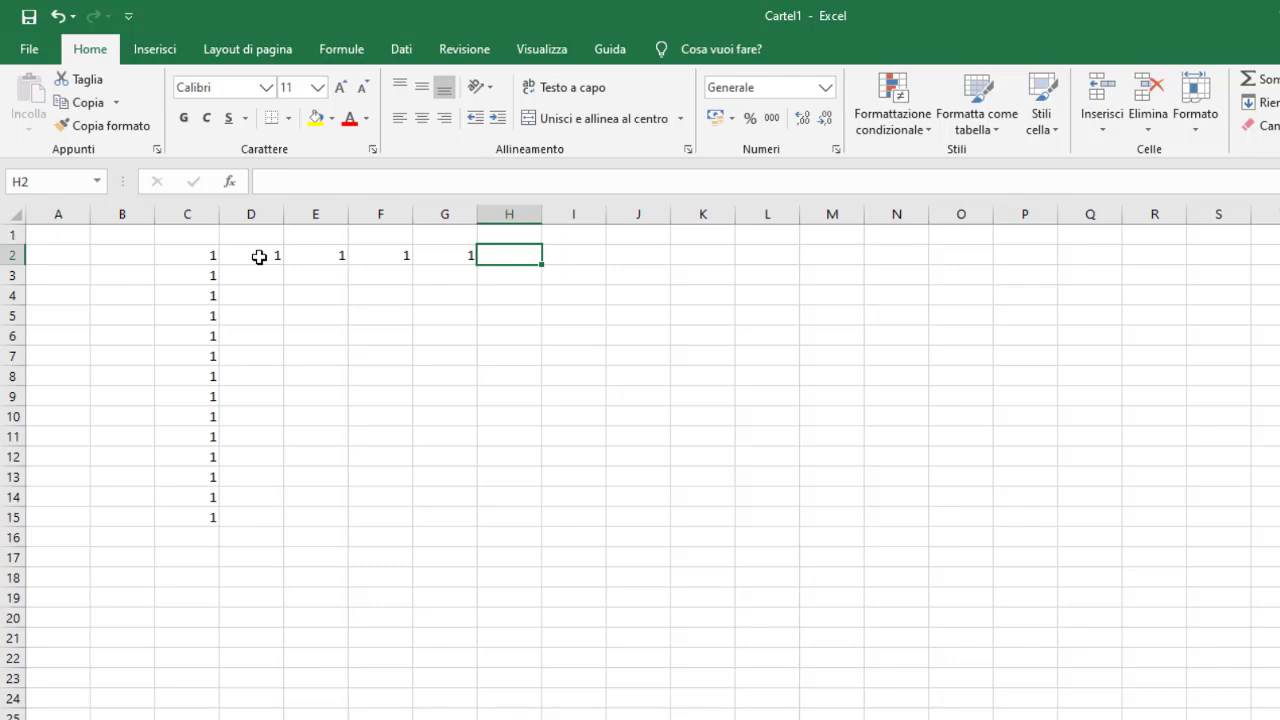
{"action": "type", "text": "1"}
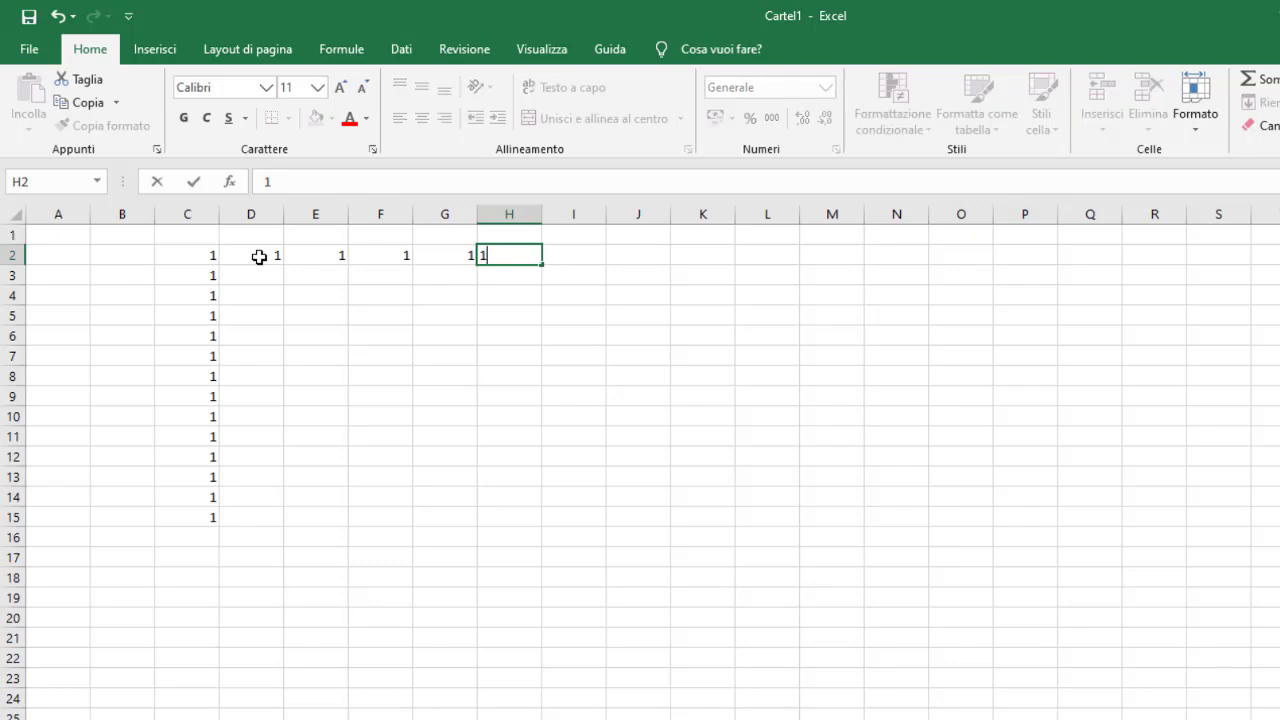
{"action": "key", "text": "Tab"}
{"action": "type", "text": "1"}
{"action": "key", "text": "Tab"}
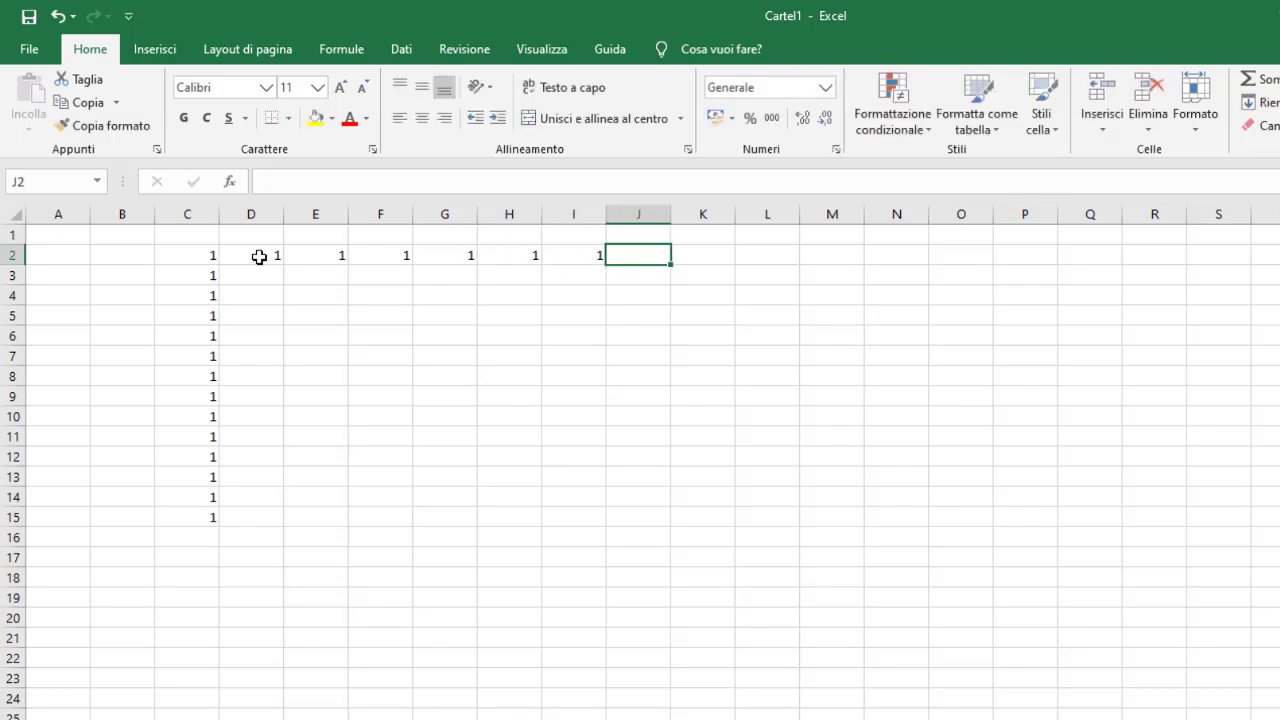
{"action": "type", "text": "1"}
{"action": "key", "text": "Tab"}
{"action": "type", "text": "1"}
{"action": "key", "text": "Tab"}
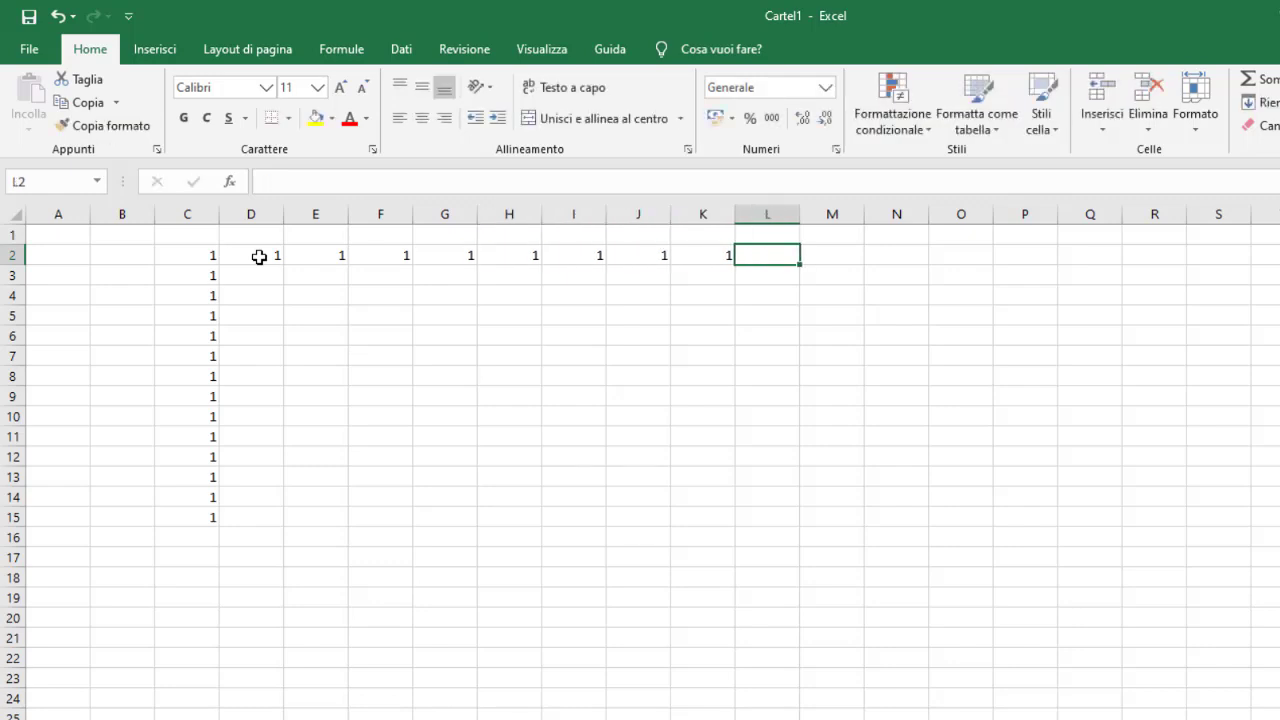
{"action": "type", "text": "1"}
{"action": "key", "text": "Tab"}
{"action": "type", "text": "1"}
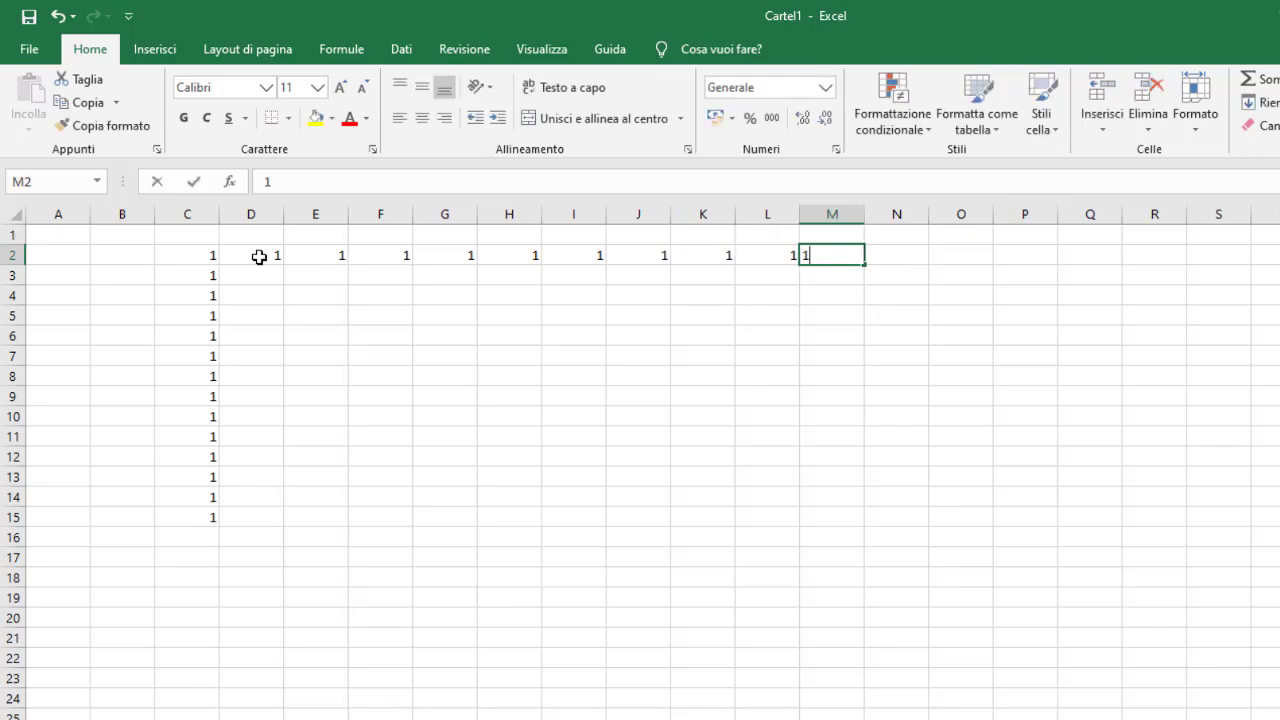
{"action": "key", "text": "Tab"}
Move the active cell back several columns along the filled cells of row 2, and forward again
{"action": "key", "text": "shift+Tab"}
{"action": "key", "text": "shift+Tab"}
{"action": "key", "text": "shift+Tab"}
{"action": "key", "text": "shift+Tab"}
{"action": "key", "text": "shift+Tab"}
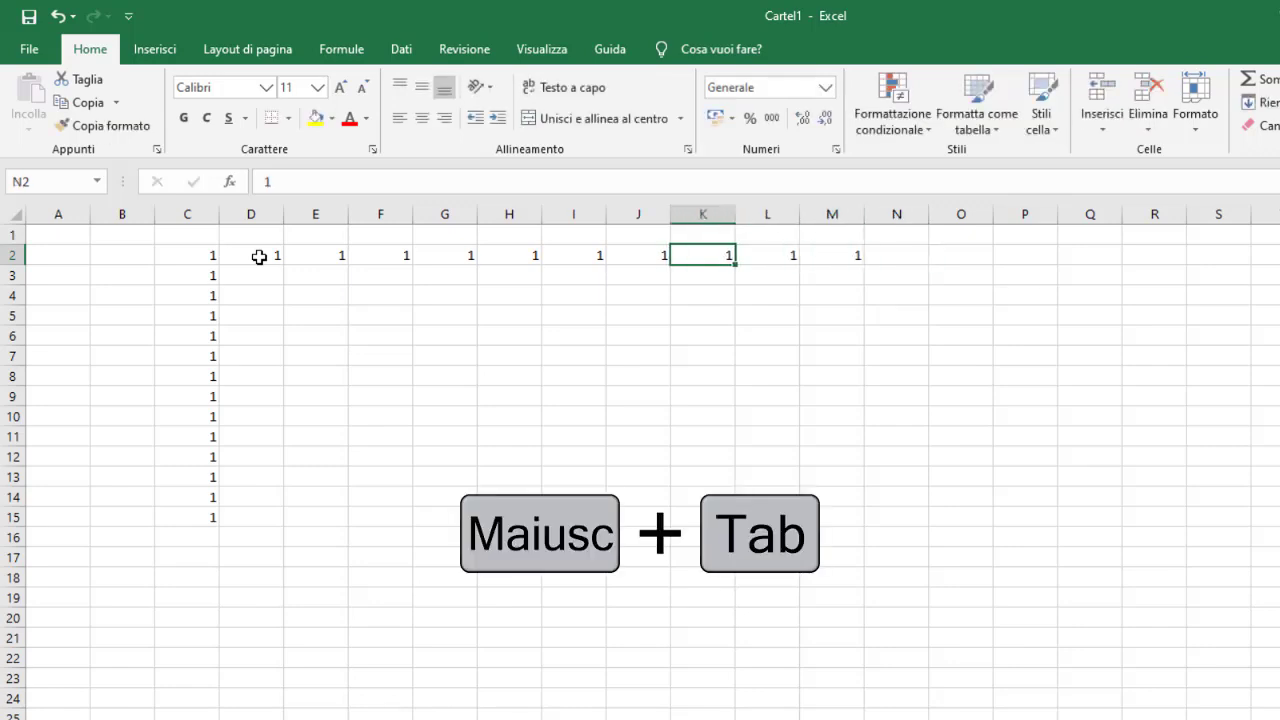
{"action": "key", "text": "Tab"}
{"action": "key", "text": "Tab"}
{"action": "key", "text": "Tab"}
{"action": "key", "text": "Tab"}
{"action": "key", "text": "Tab"}
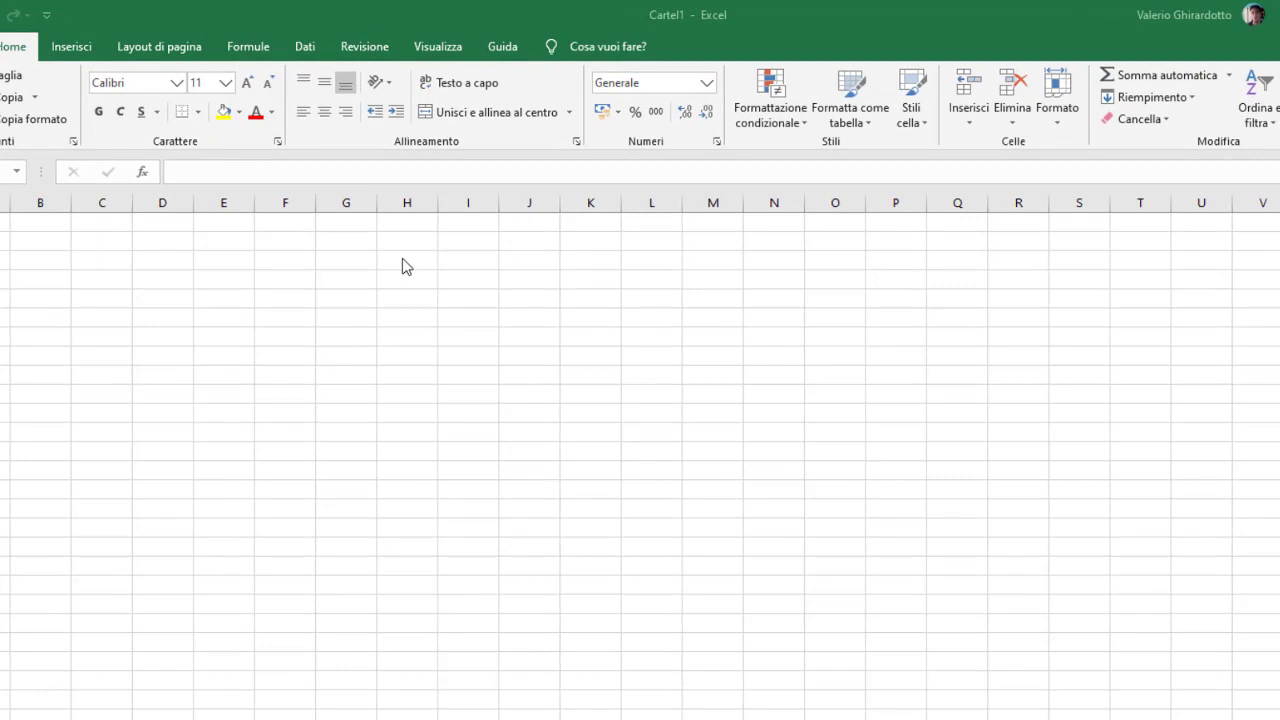
Enter the value 1 in cell H3 of the empty sheet
{"action": "left_click", "coordinate": [402, 258]}
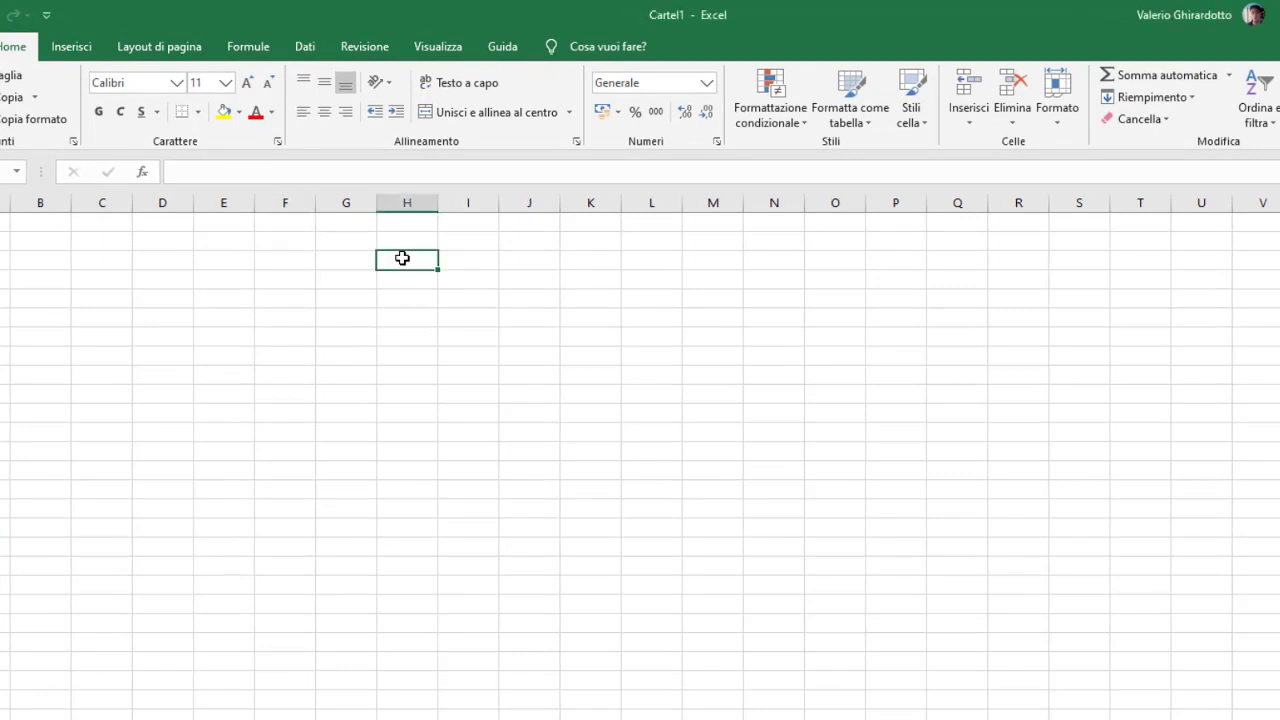
{"action": "type", "text": "1"}
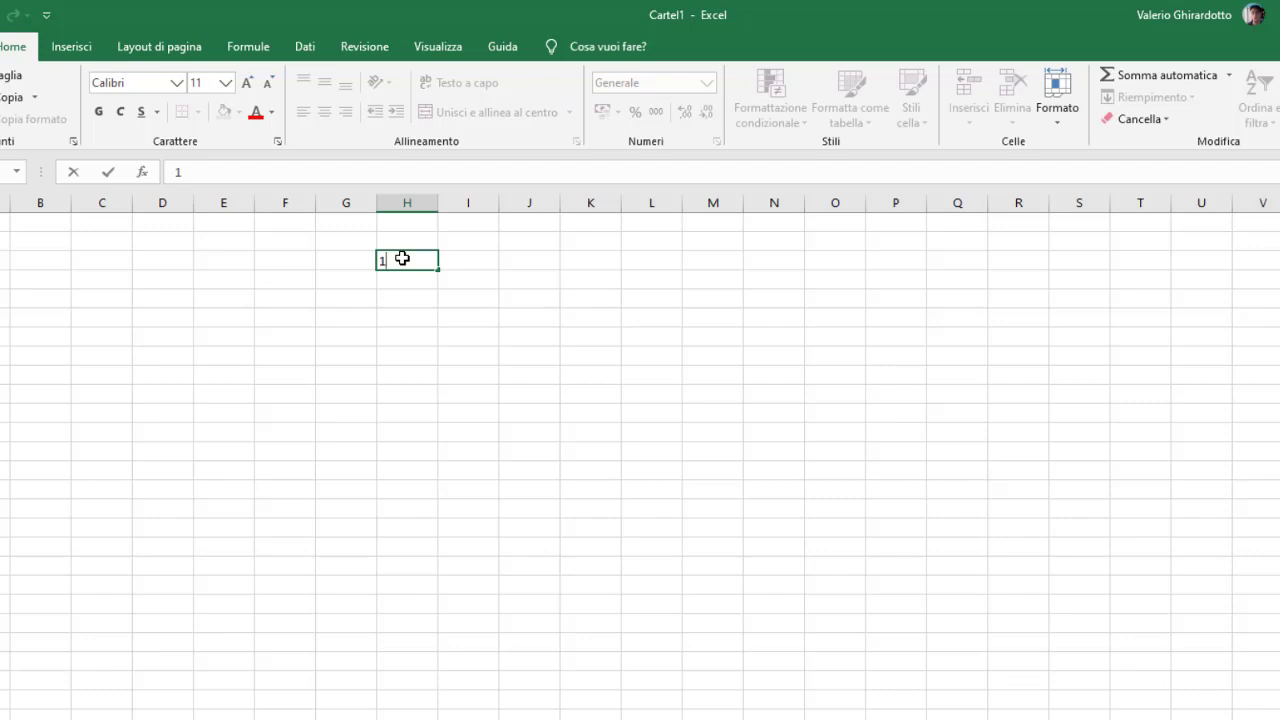
{"action": "key", "text": "Return"}
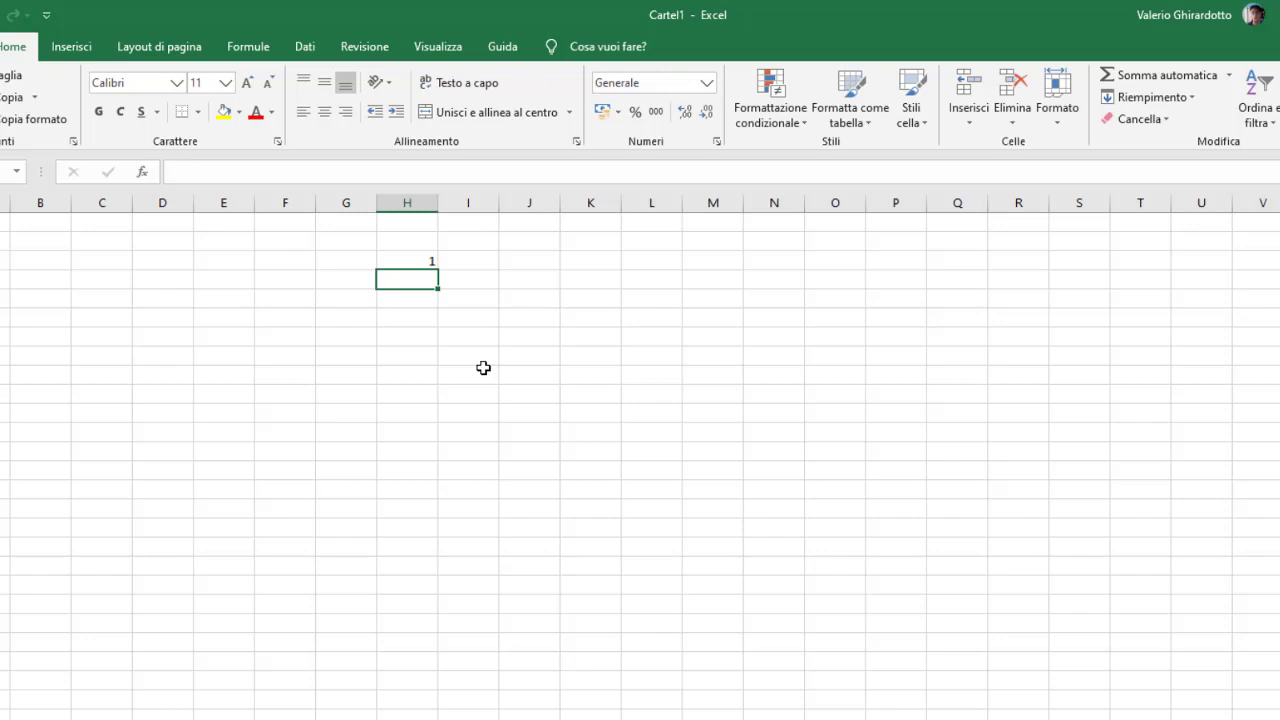
Fill the value of cell H3 down column H through row 24
{"action": "left_click", "coordinate": [393, 258]}
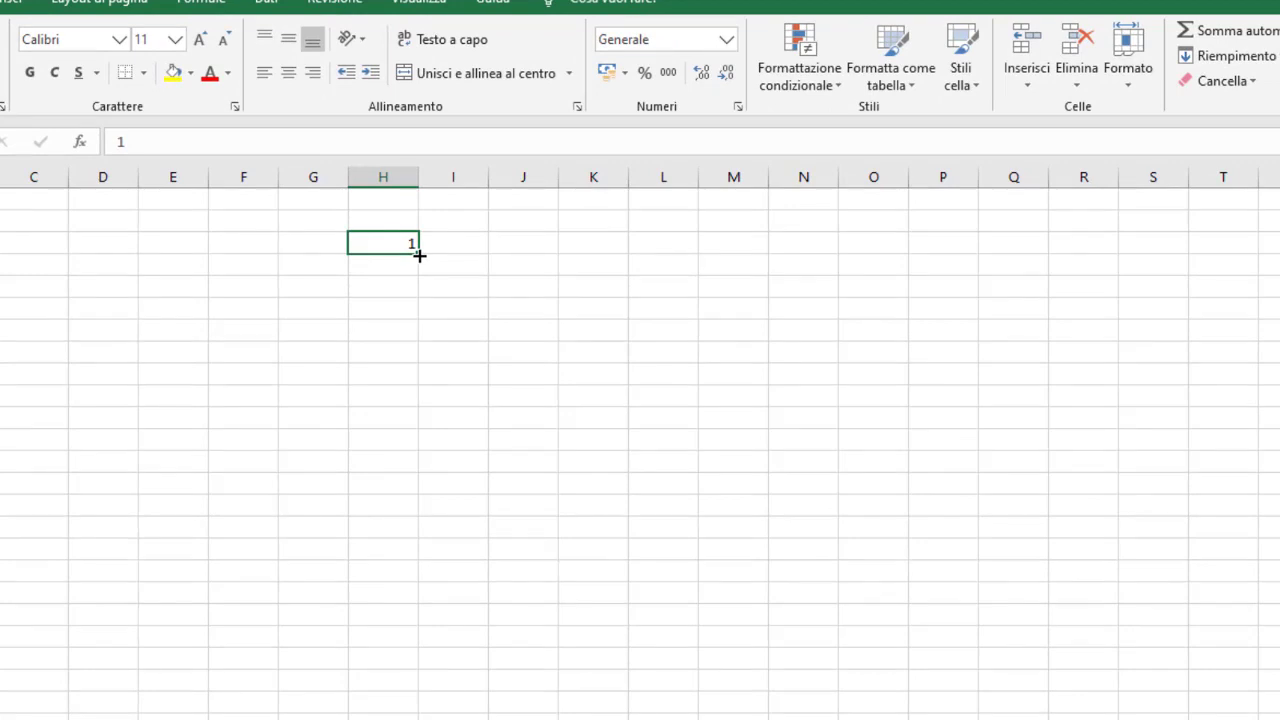
{"action": "left_click_drag", "start_coordinate": [413, 255], "coordinate": [393, 358]}
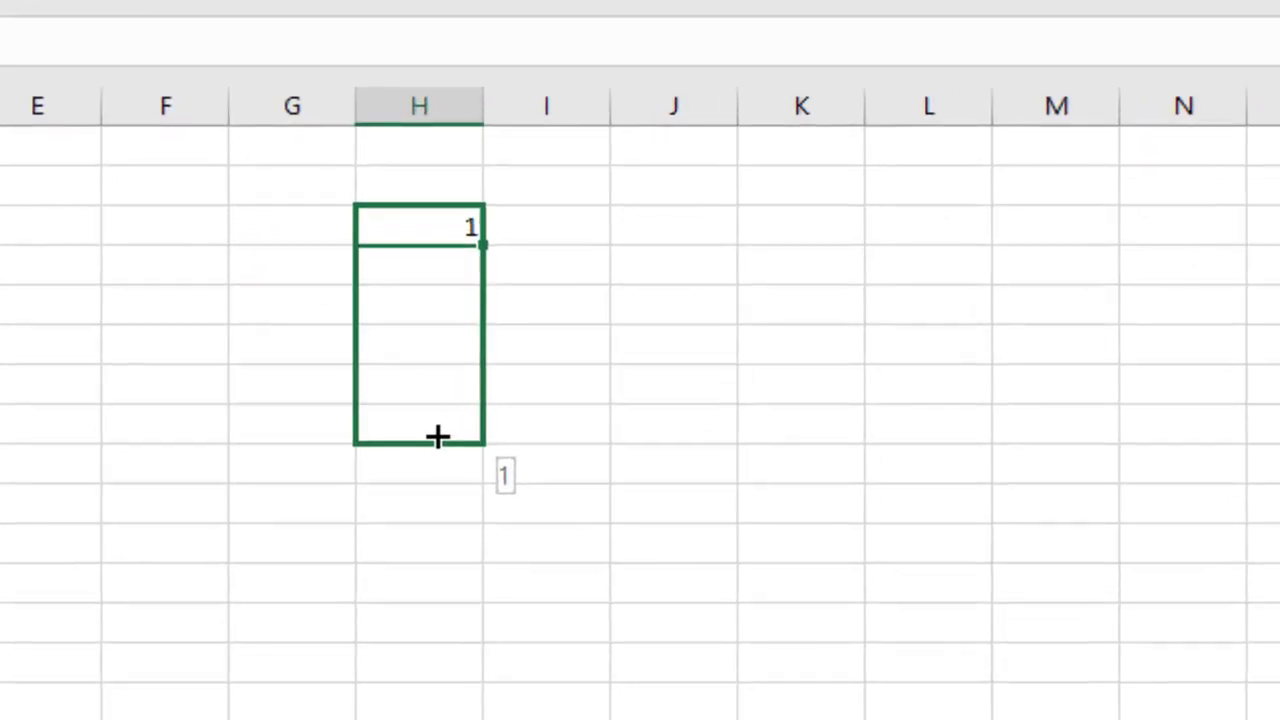
{"action": "left_click_drag", "start_coordinate": [437, 437], "coordinate": [445, 719]}
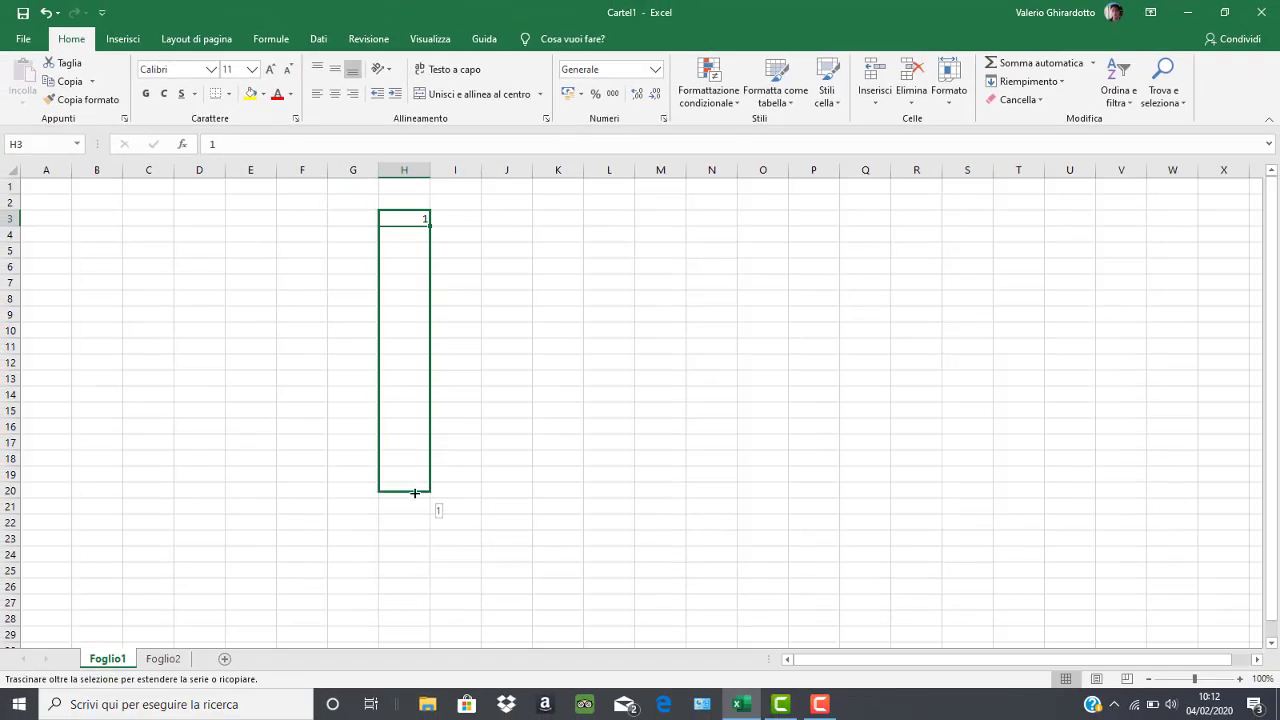
{"action": "left_click_drag", "start_coordinate": [415, 493], "coordinate": [410, 562]}
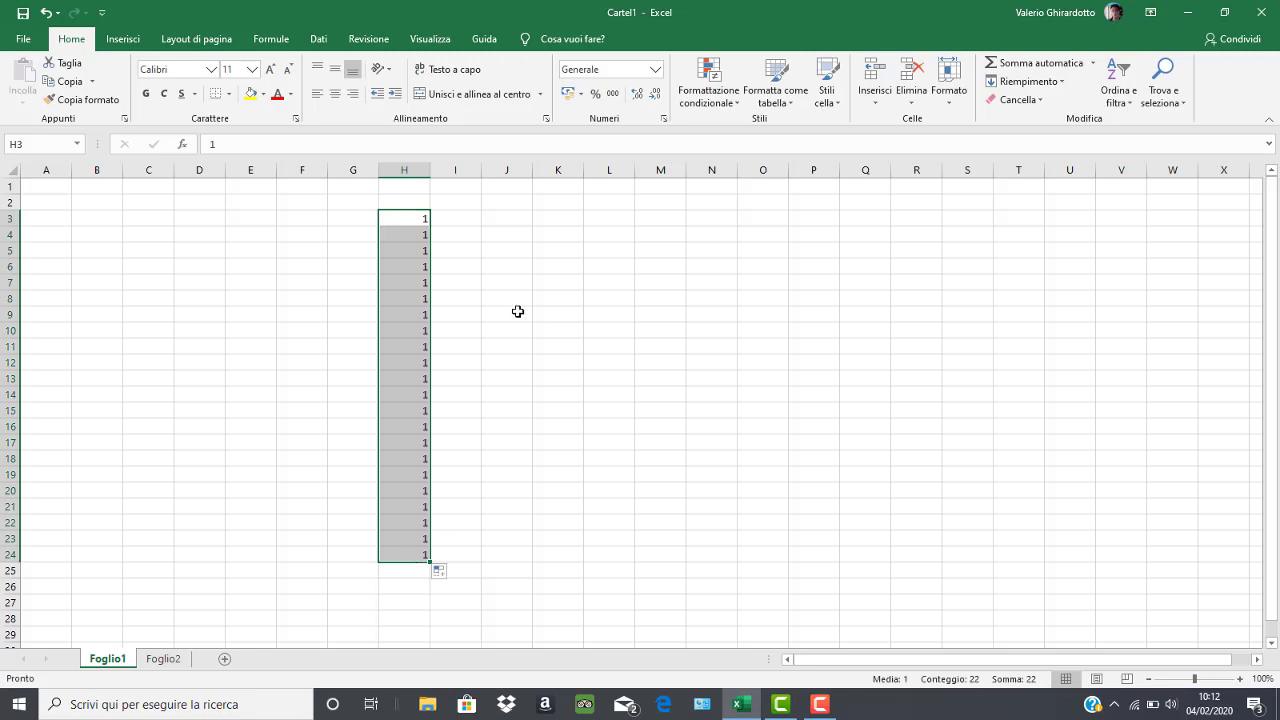
{"action": "left_click", "coordinate": [497, 221]}
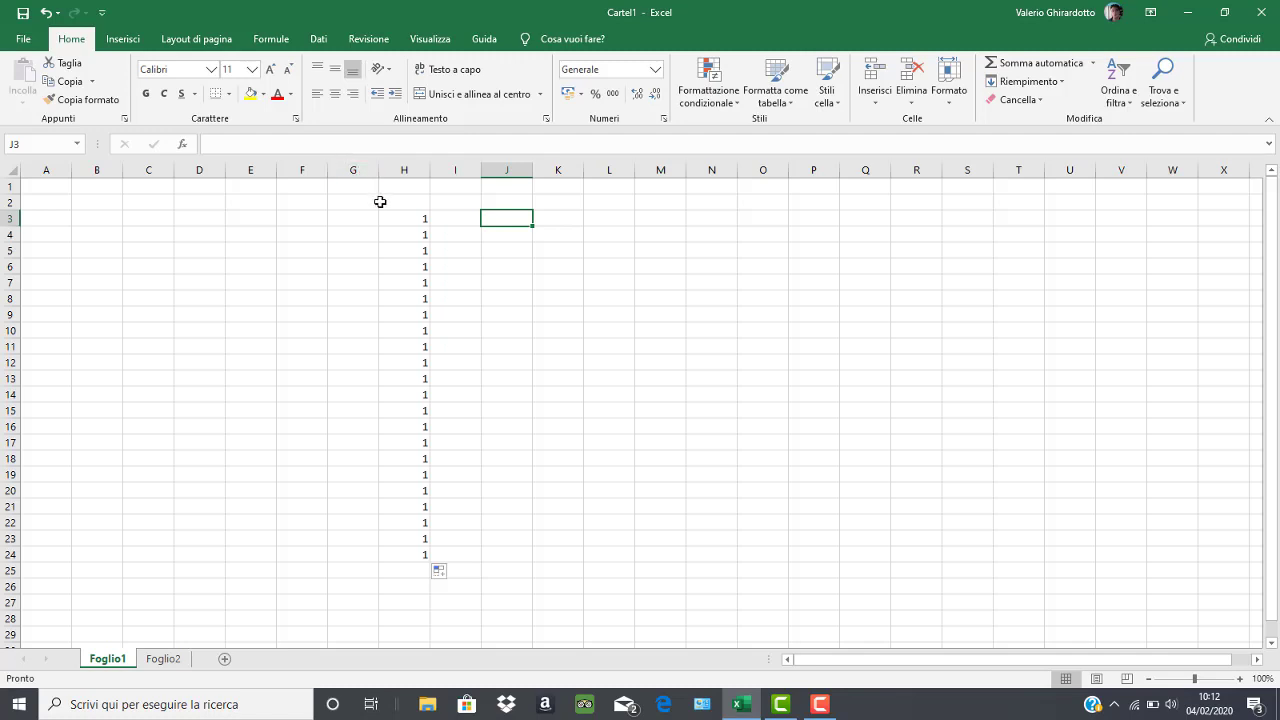
{"action": "left_click", "coordinate": [405, 554]}
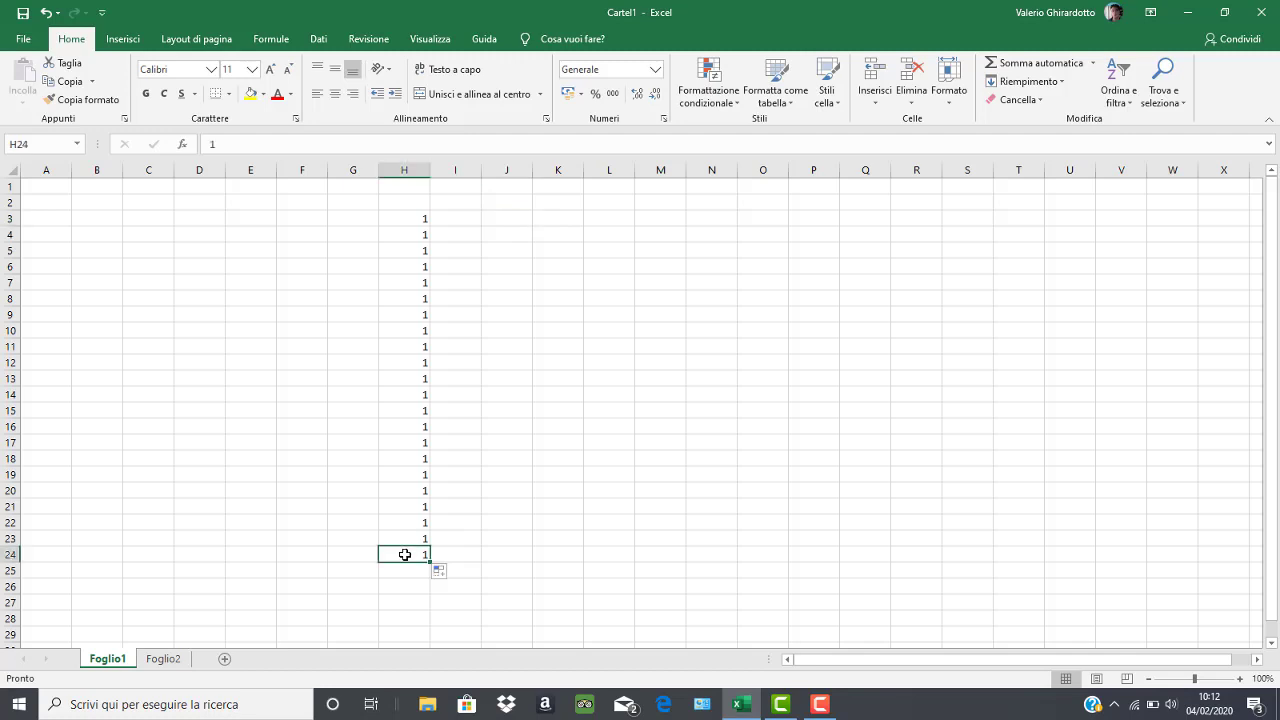
{"action": "left_click", "coordinate": [450, 246]}
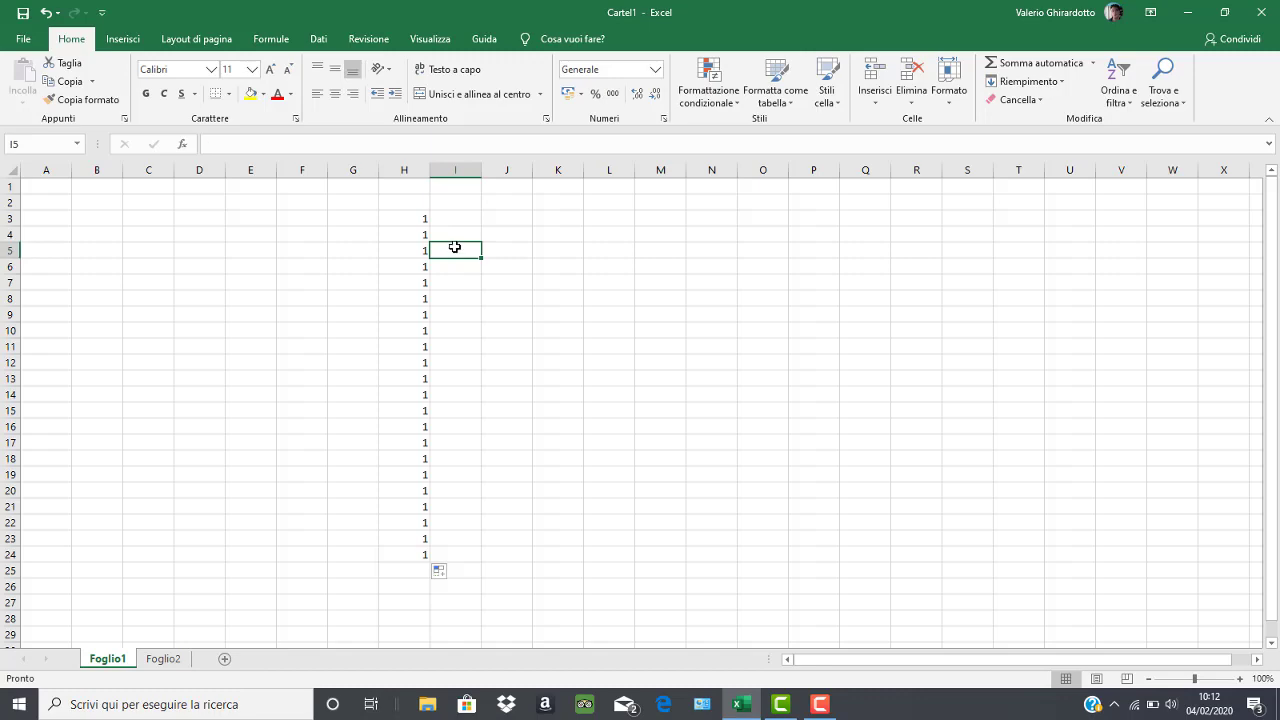
Fill the value of cell H3 across row 3 through column U, and deselect the filled range
{"action": "left_click", "coordinate": [424, 220]}
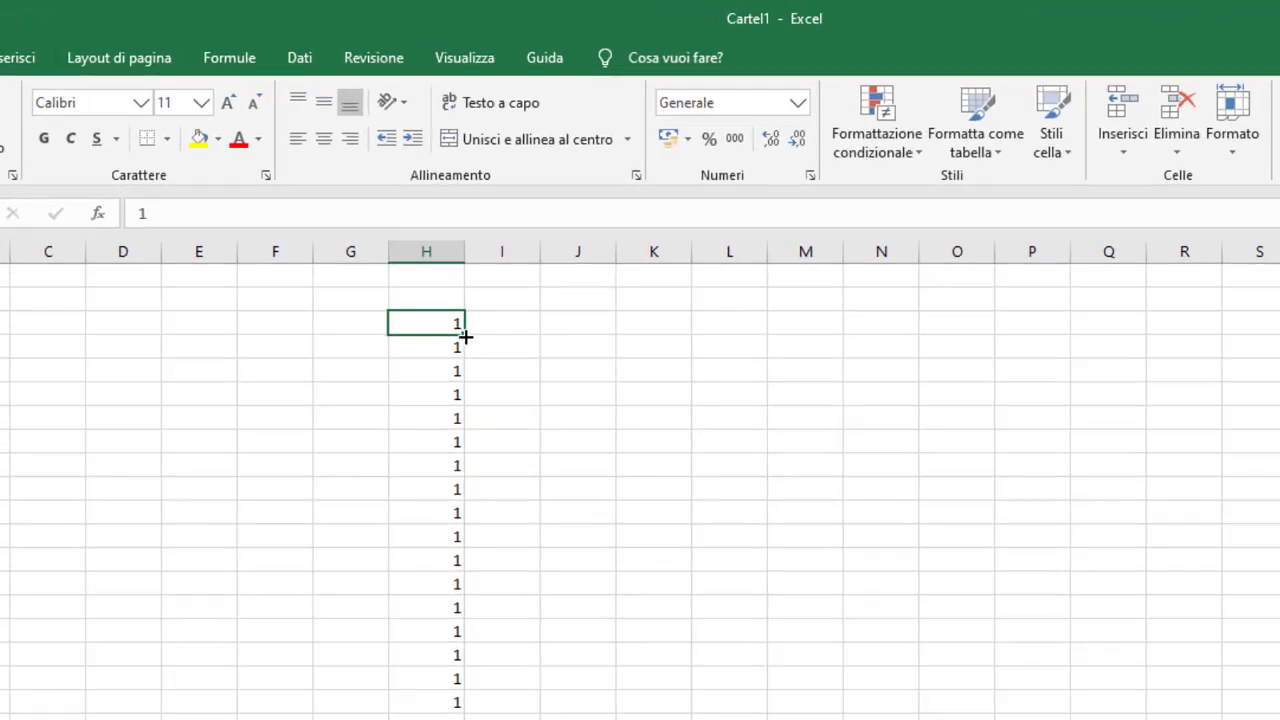
{"action": "left_click_drag", "start_coordinate": [464, 337], "coordinate": [1279, 363]}
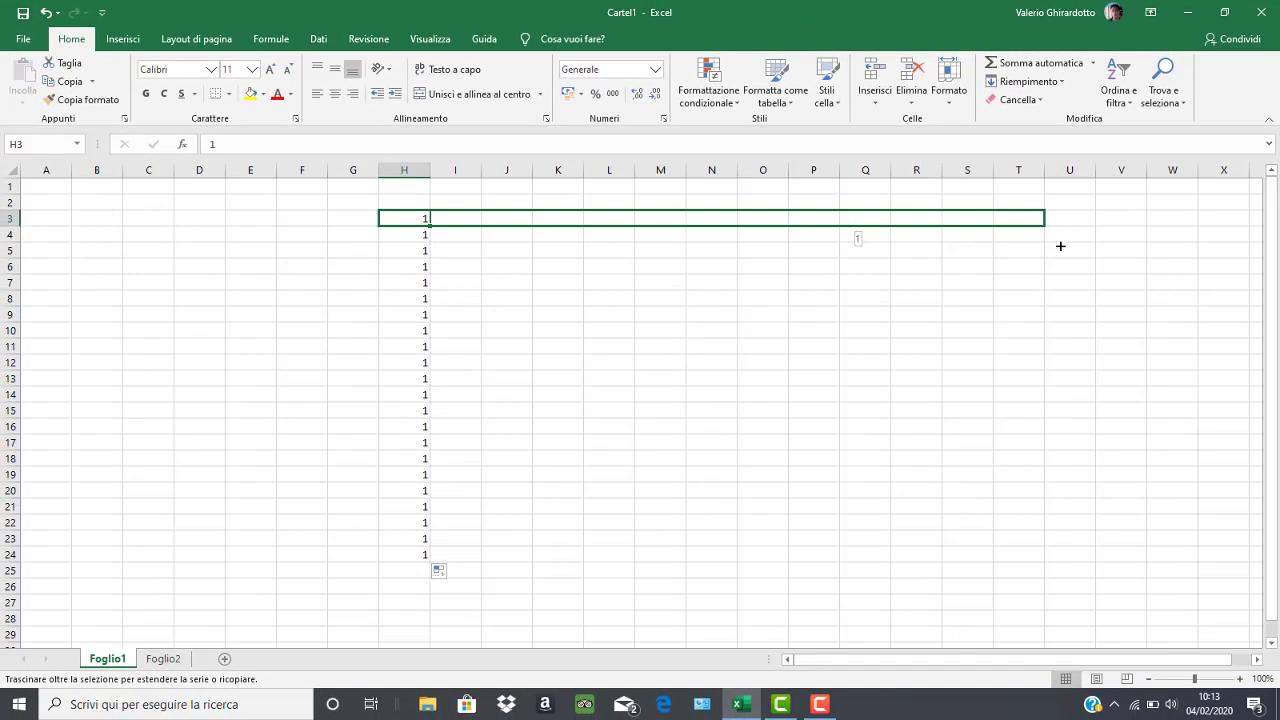
{"action": "left_click_drag", "start_coordinate": [1062, 245], "coordinate": [1103, 240]}
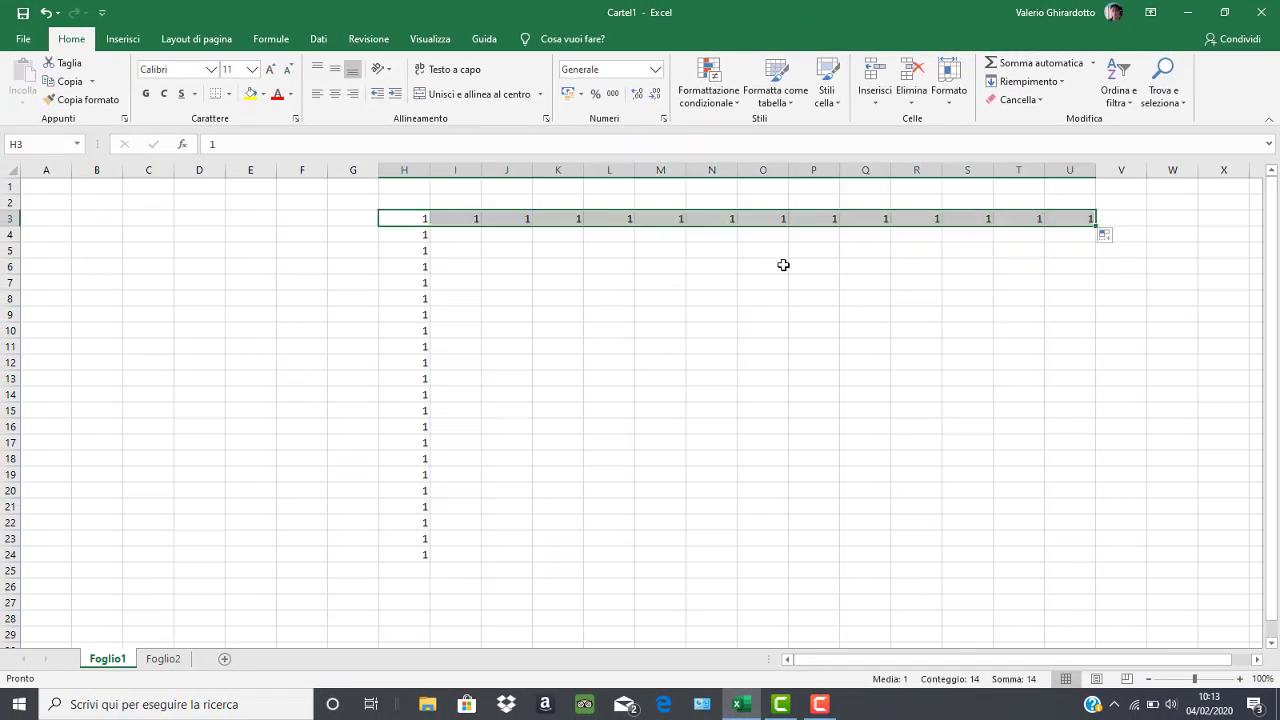
{"action": "left_click", "coordinate": [748, 276]}
Fill the value of cell H5 backward across row 5 to column A
{"action": "left_click", "coordinate": [399, 251]}
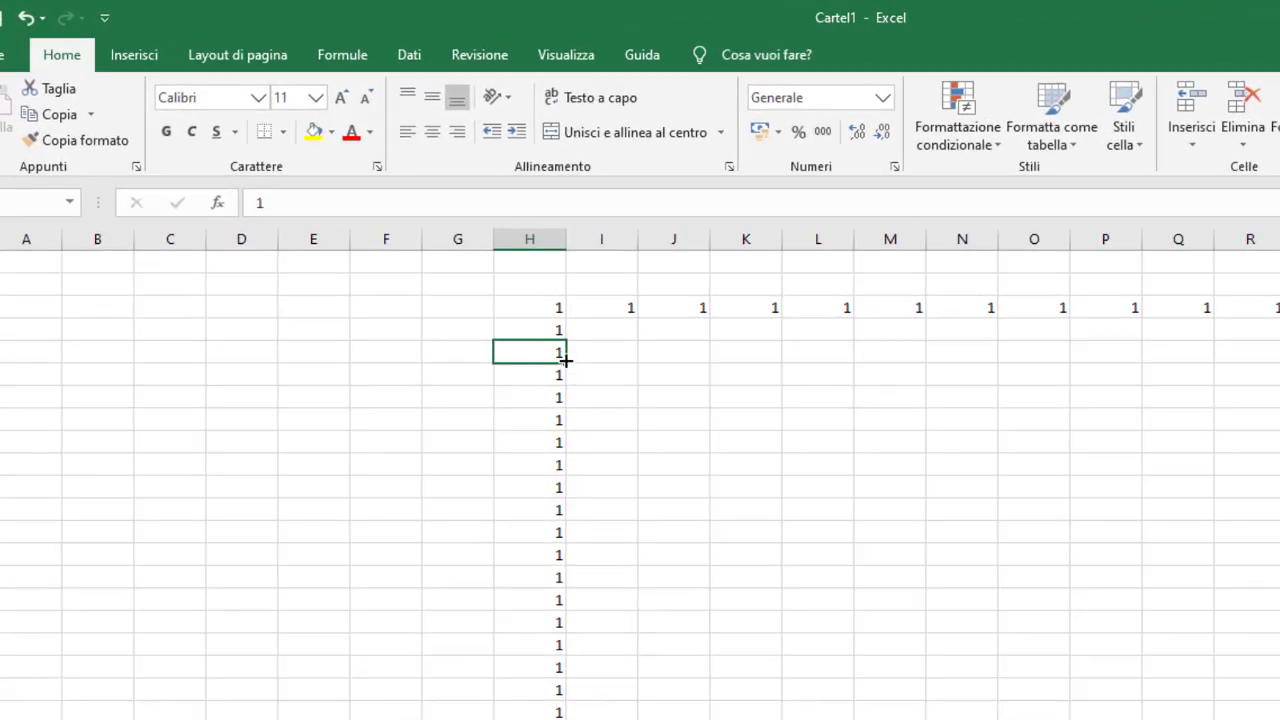
{"action": "left_click_drag", "start_coordinate": [566, 363], "coordinate": [15, 349]}
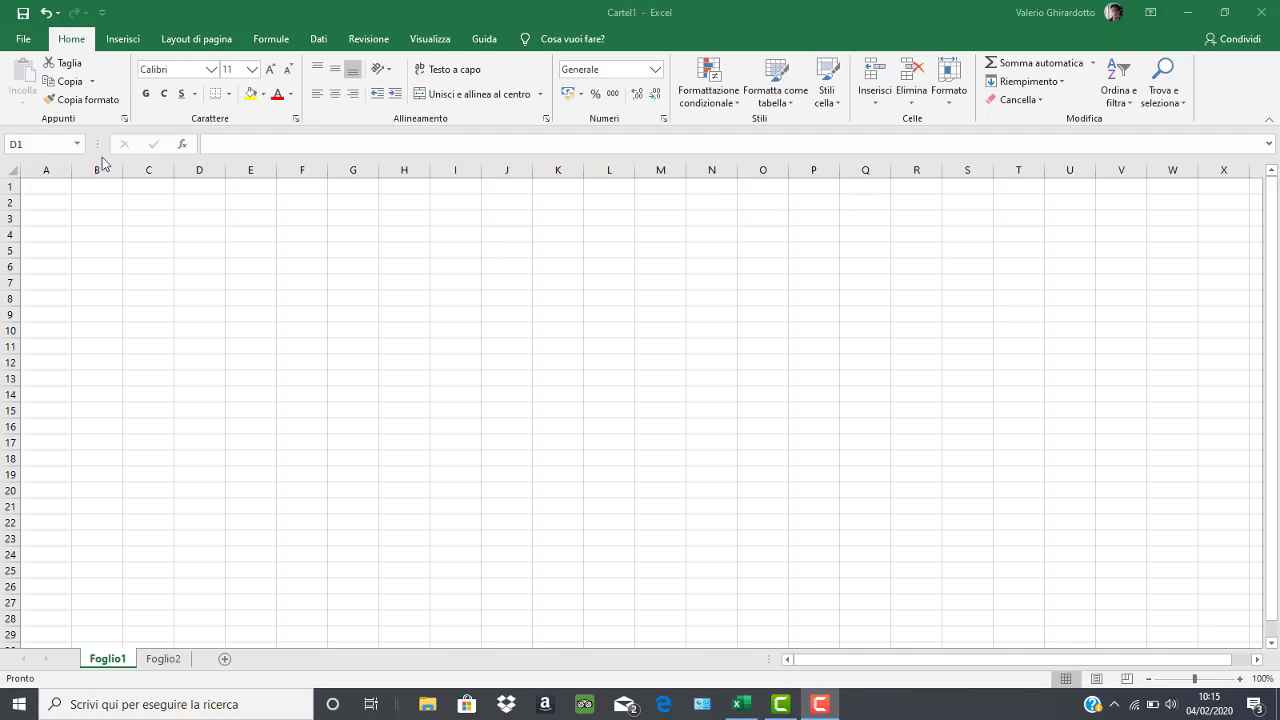
Enter the values 1, 2, 3 and 4 in cells D1 to D4 of the empty sheet
{"action": "left_click", "coordinate": [197, 188]}
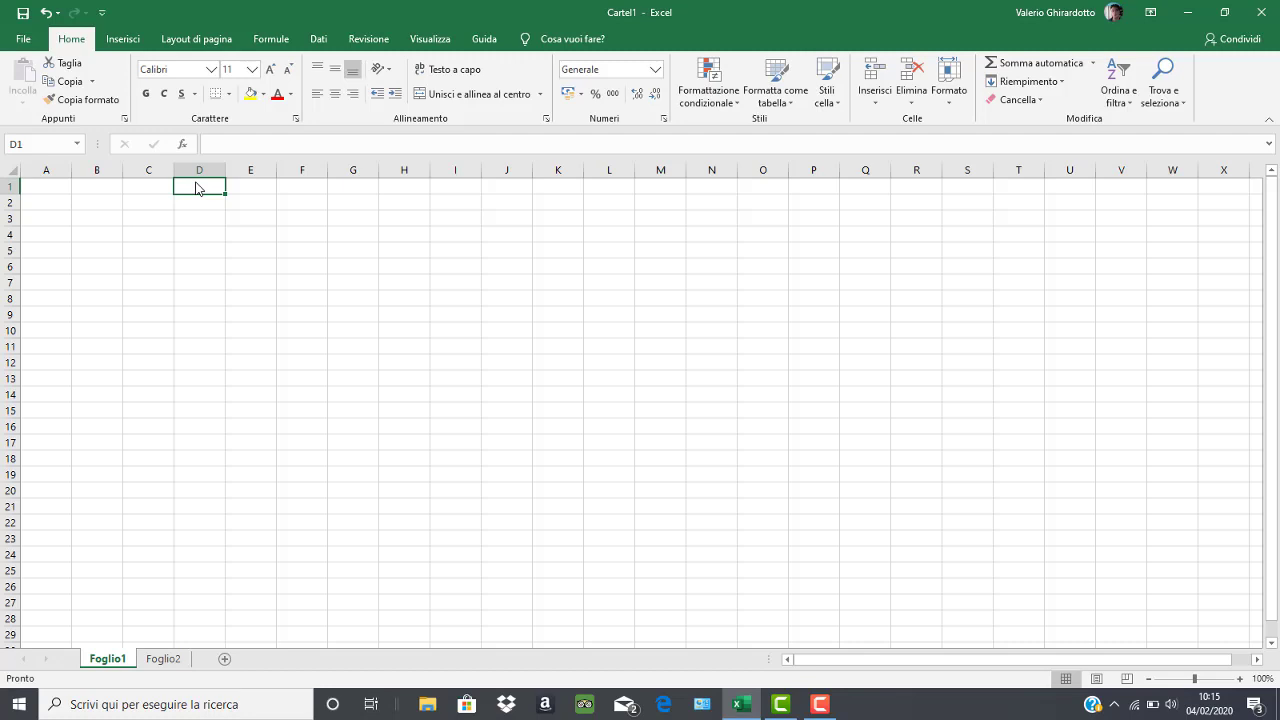
{"action": "type", "text": "1"}
{"action": "key", "text": "Return"}
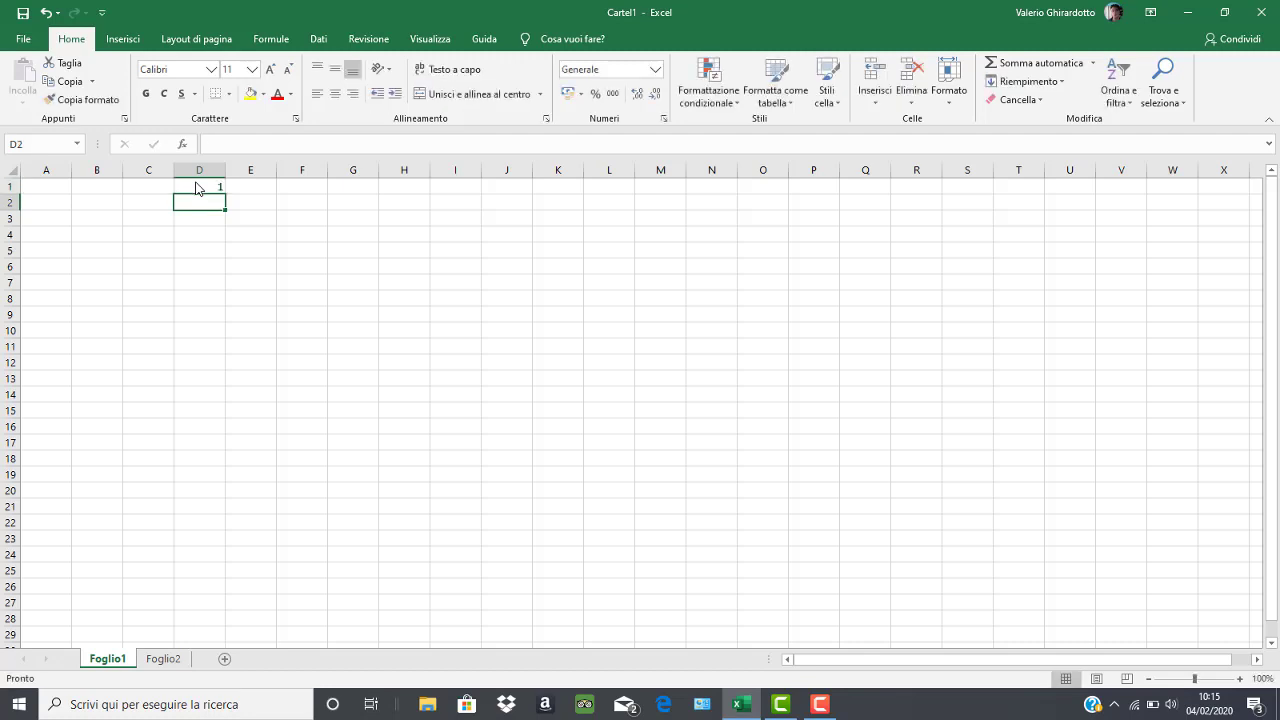
{"action": "type", "text": "2"}
{"action": "key", "text": "Return"}
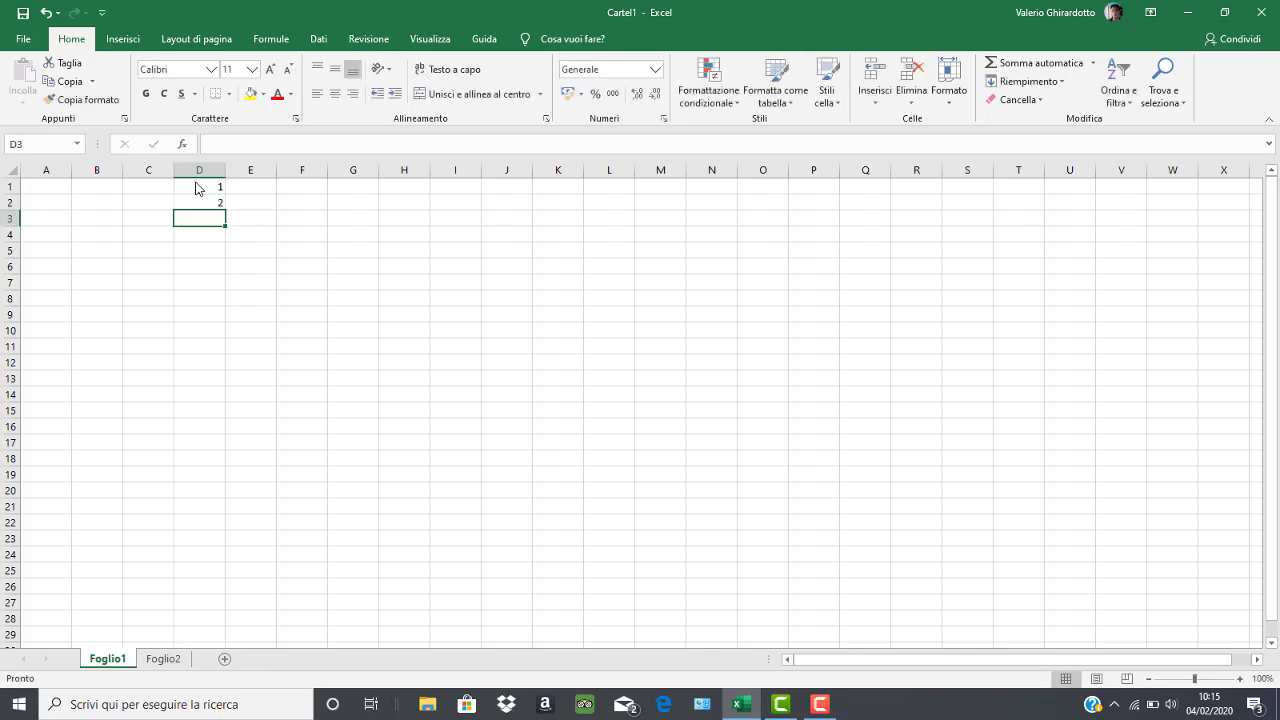
{"action": "type", "text": "3"}
{"action": "key", "text": "Return"}
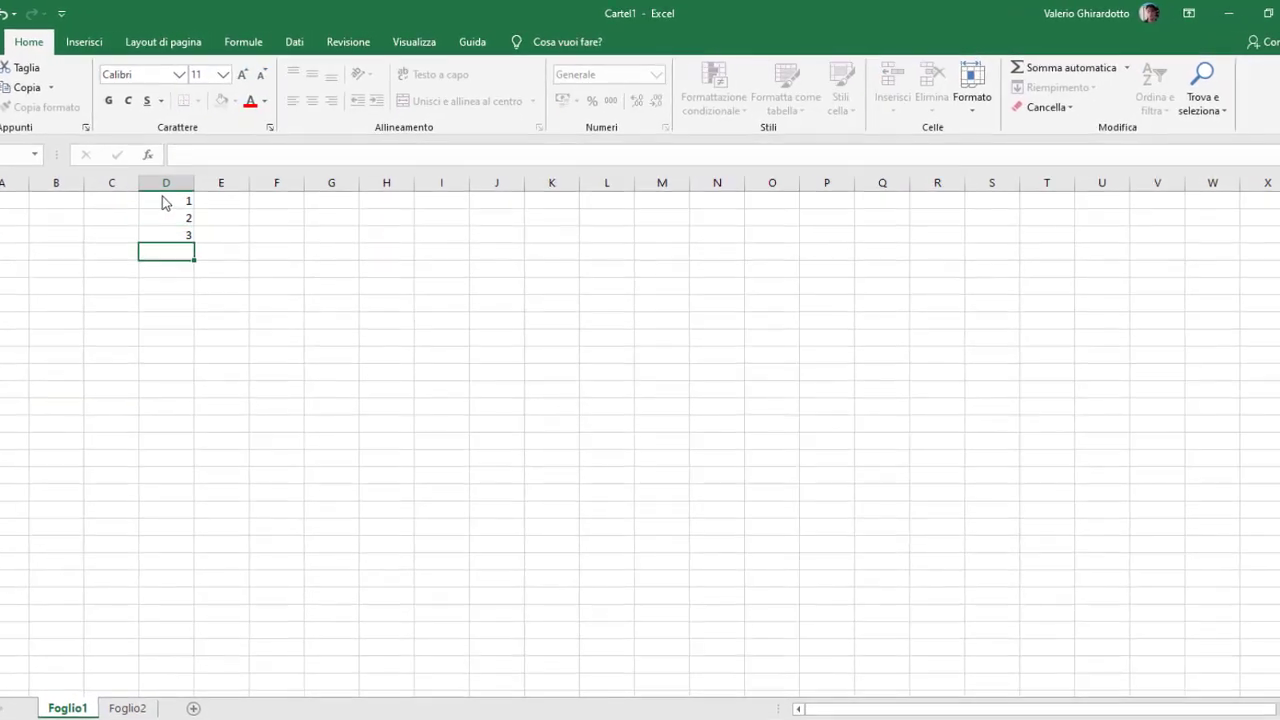
{"action": "type", "text": "4"}
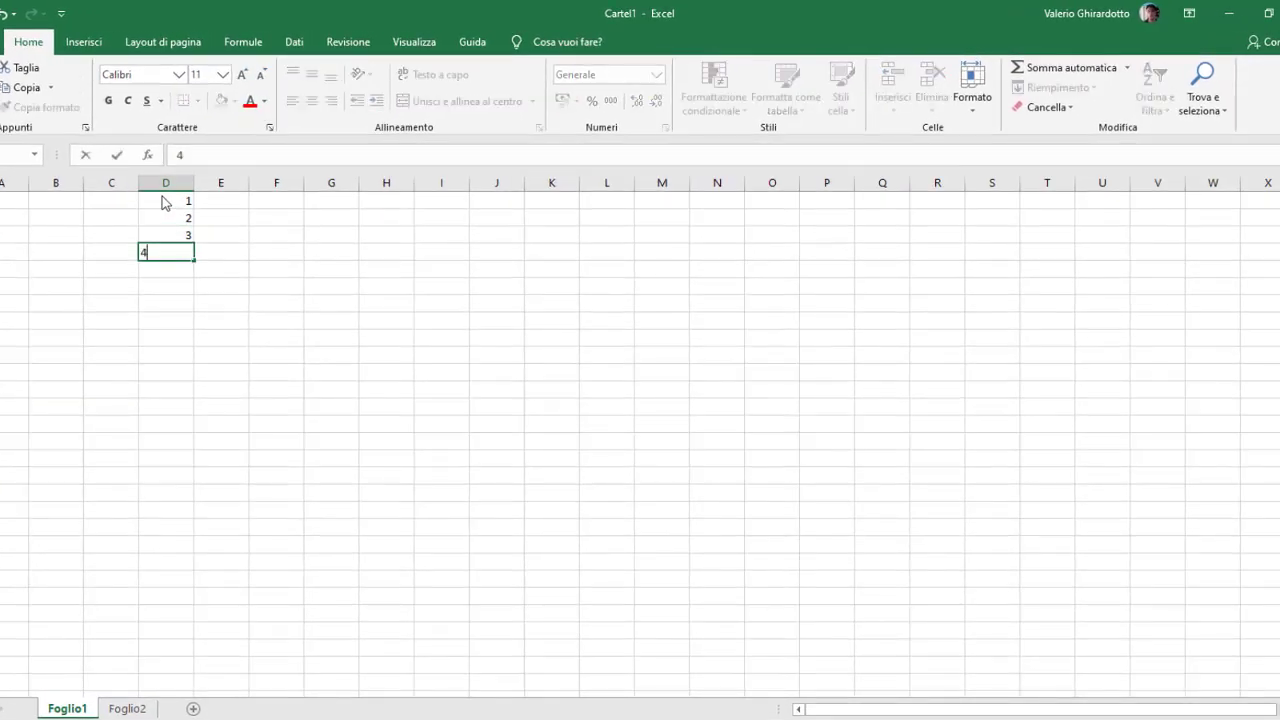
{"action": "key", "text": "Return"}
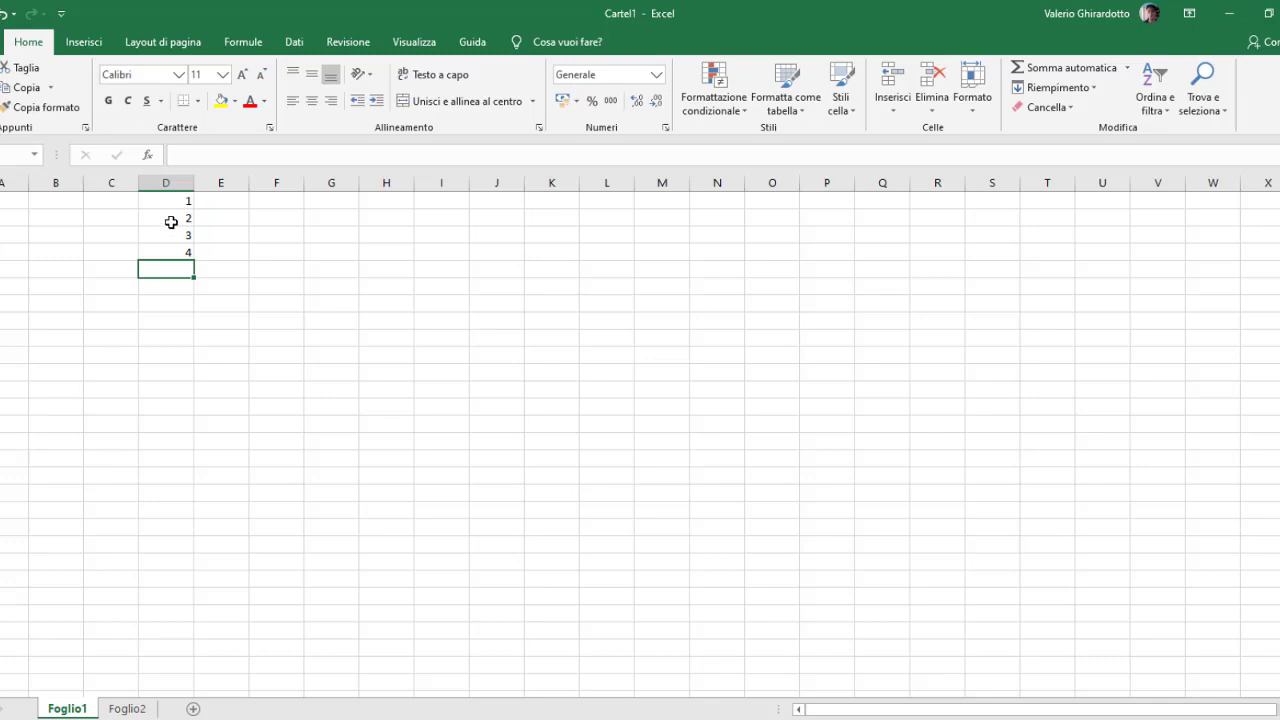
Clear cells D3:D4, and check the two starting values left in D1 and D2
{"action": "left_click_drag", "start_coordinate": [170, 232], "coordinate": [174, 246]}
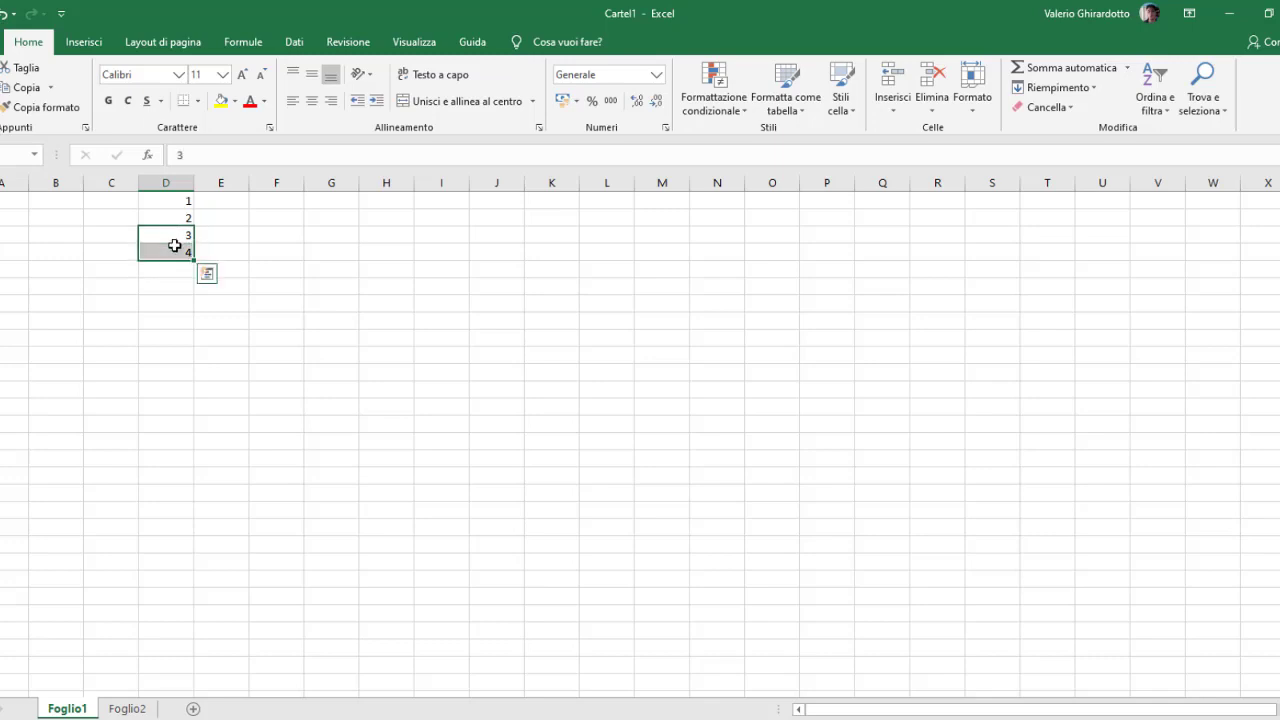
{"action": "key", "text": "Delete"}
{"action": "left_click", "coordinate": [169, 202]}
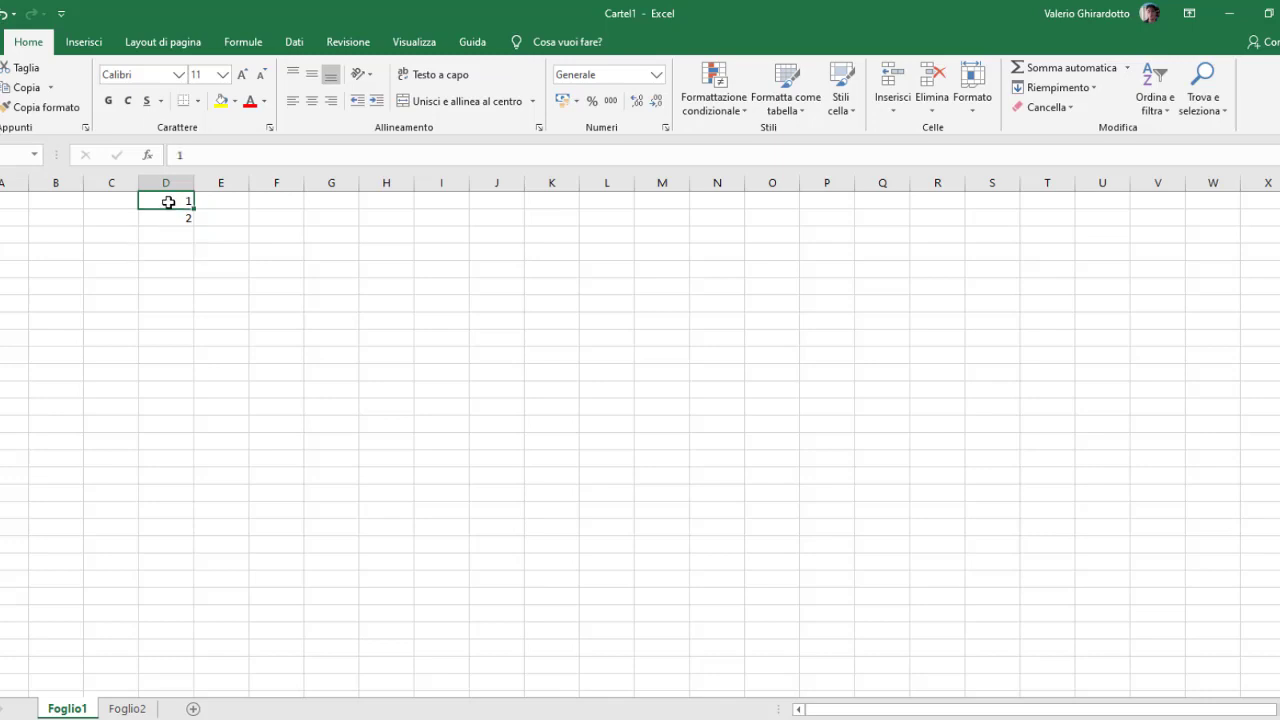
{"action": "left_click", "coordinate": [164, 214]}
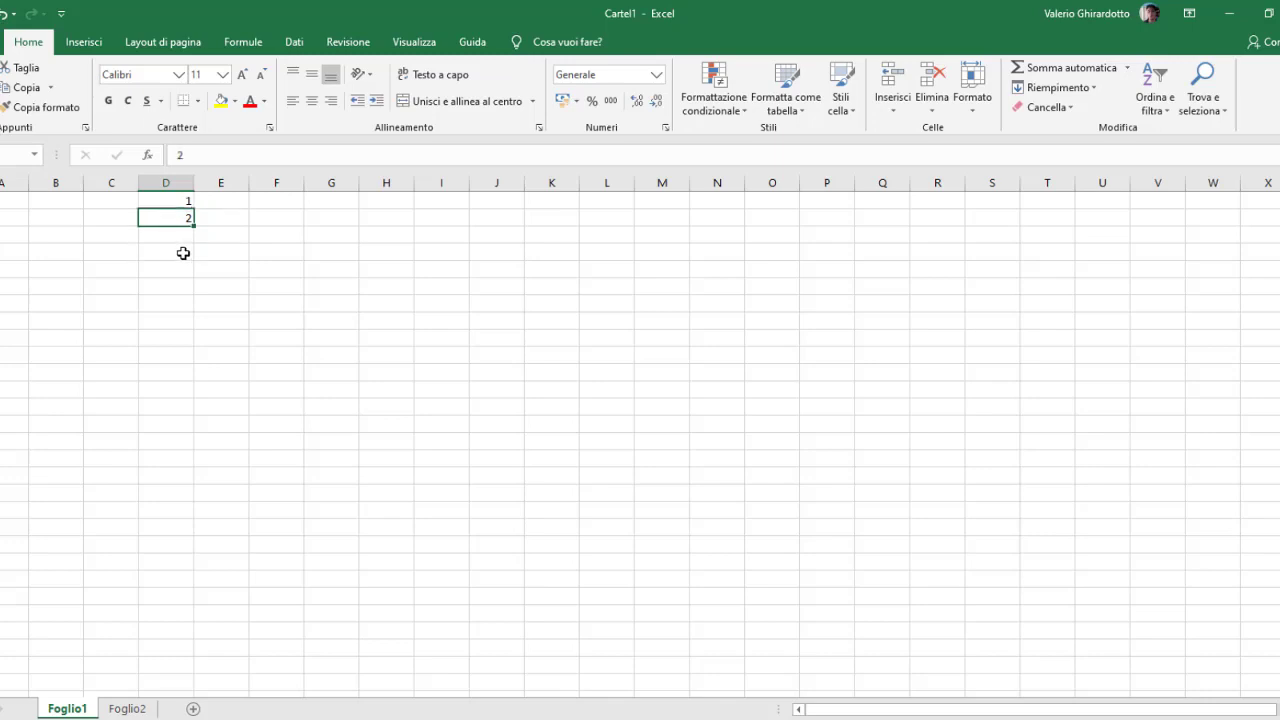
Extend the number series from cells D1:D2 down column D through row 224
{"action": "left_click", "coordinate": [166, 198]}
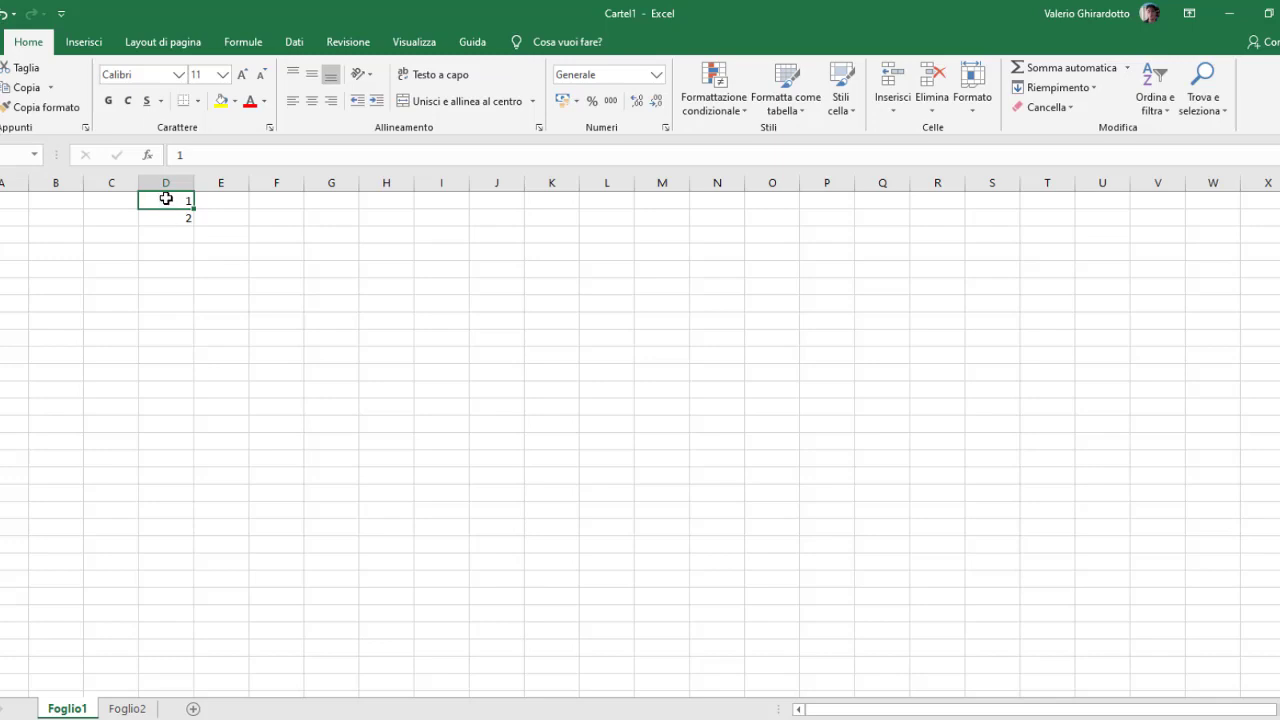
{"action": "left_click_drag", "start_coordinate": [166, 198], "coordinate": [166, 211]}
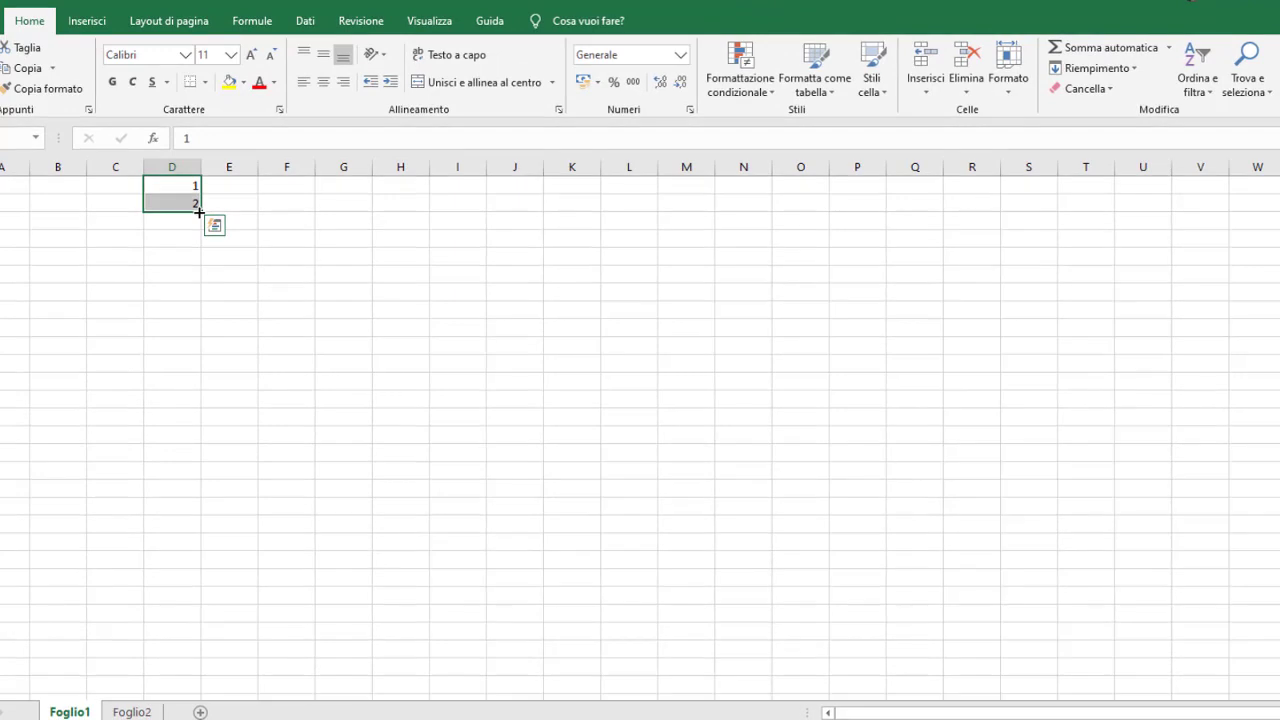
{"action": "left_click_drag", "start_coordinate": [199, 212], "coordinate": [210, 648]}
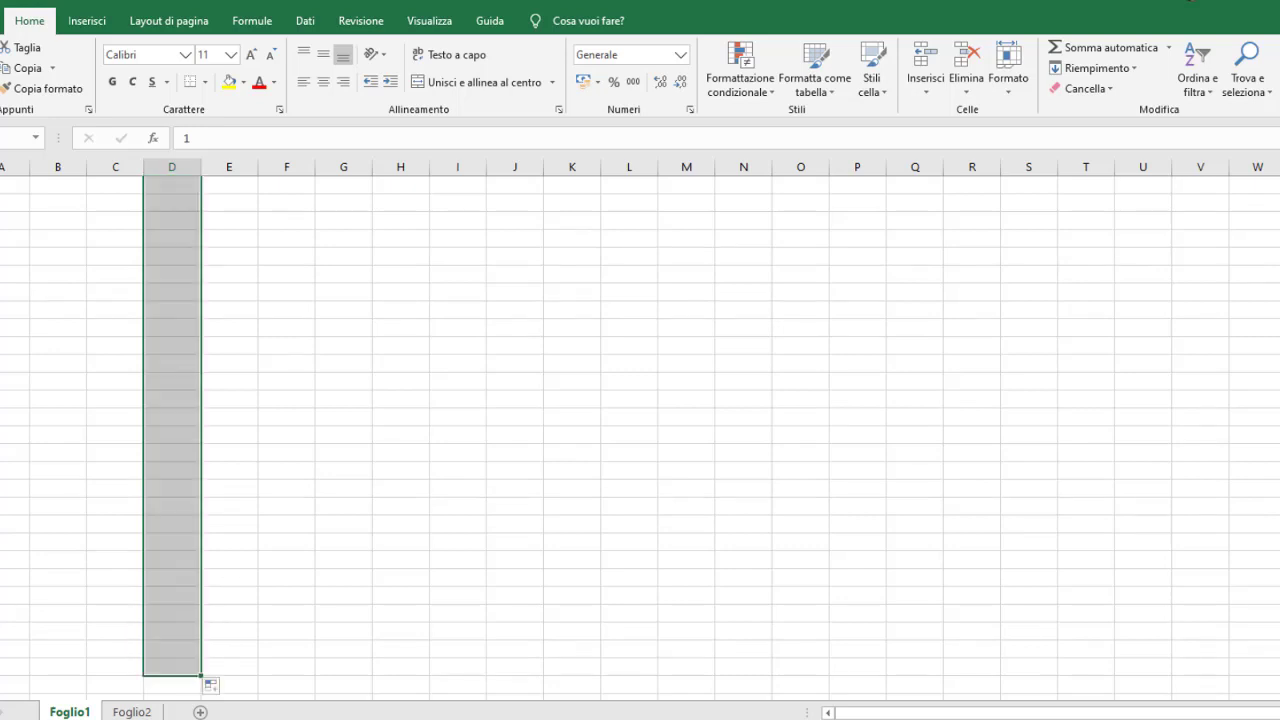
Deselect the filled range and move up column E to examine the number series in column D back towards its start
{"action": "left_click", "coordinate": [250, 616]}
{"action": "key", "text": "Up"}
{"action": "key", "text": "Up"}
{"action": "key", "text": "Up"}
{"action": "key", "text": "Up"}
{"action": "key", "text": "Up"}
{"action": "key", "text": "Up"}
{"action": "key", "text": "Up"}
{"action": "key", "text": "Up"}
{"action": "key", "text": "Up"}
{"action": "key", "text": "Up"}
{"action": "key", "text": "Up"}
{"action": "key", "text": "Up"}
{"action": "key", "text": "Up"}
{"action": "key", "text": "Up"}
{"action": "key", "text": "Up"}
{"action": "key", "text": "Up"}
{"action": "key", "text": "Up"}
{"action": "key", "text": "Up"}
{"action": "key", "text": "Up"}
{"action": "key", "text": "Up"}
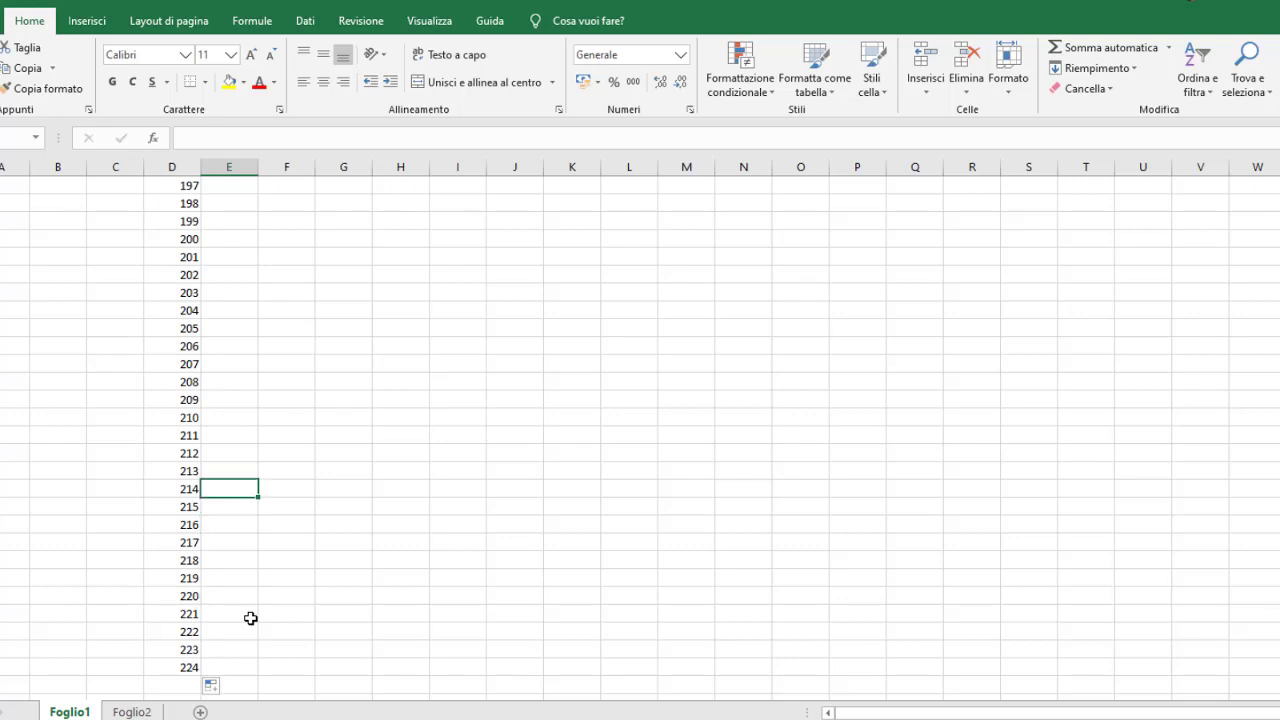
{"action": "key", "text": "Up"}
{"action": "key", "text": "Up"}
{"action": "key", "text": "Up"}
{"action": "key", "text": "Up"}
{"action": "key", "text": "Up"}
{"action": "key", "text": "Up"}
{"action": "key", "text": "Up"}
{"action": "key", "text": "Up"}
{"action": "key", "text": "Up"}
{"action": "key", "text": "Up"}
{"action": "key", "text": "Up"}
{"action": "key", "text": "Up"}
{"action": "key", "text": "Up"}
{"action": "key", "text": "Up"}
{"action": "key", "text": "Up"}
{"action": "key", "text": "Up"}
{"action": "key", "text": "Up"}
{"action": "key", "text": "Up"}
{"action": "key", "text": "Up"}
{"action": "key", "text": "Up"}
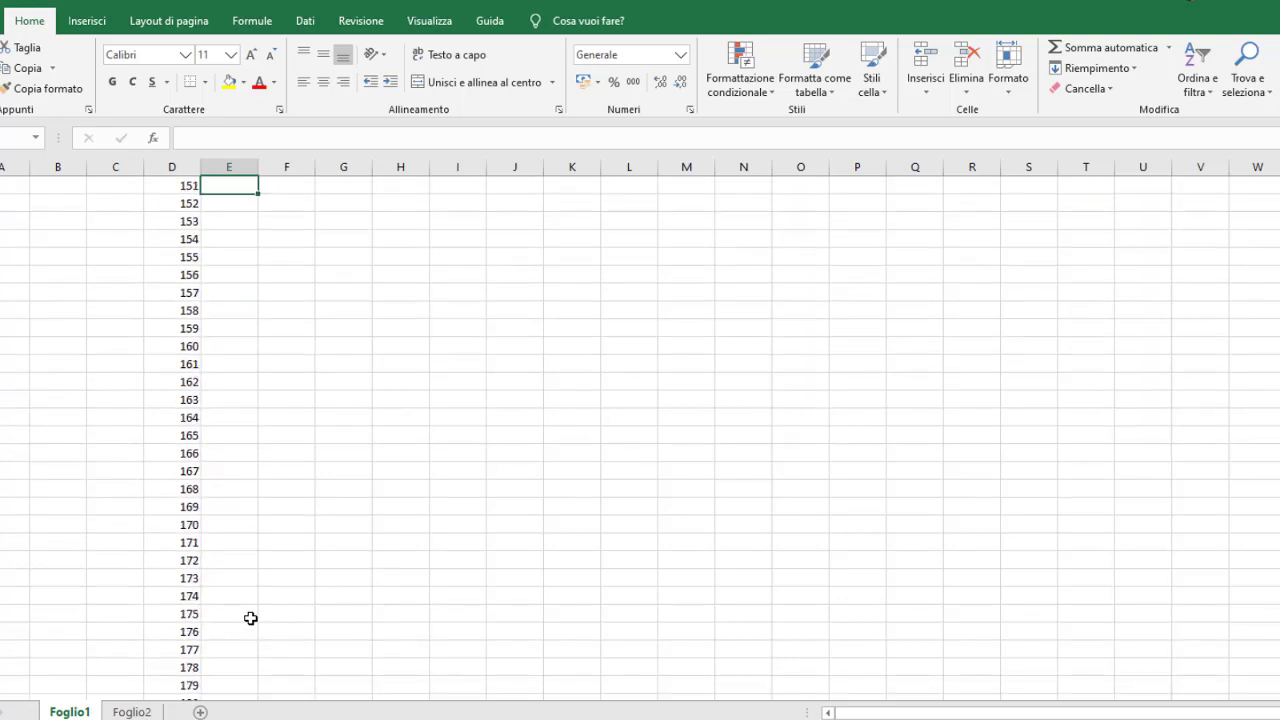
{"action": "key", "text": "Up"}
{"action": "key", "text": "Up"}
{"action": "key", "text": "Up"}
{"action": "key", "text": "Up"}
{"action": "key", "text": "Up"}
{"action": "key", "text": "Up"}
{"action": "key", "text": "Up"}
{"action": "key", "text": "Up"}
{"action": "key", "text": "Up"}
{"action": "key", "text": "Up"}
{"action": "key", "text": "Up"}
{"action": "key", "text": "Up"}
{"action": "key", "text": "Up"}
{"action": "key", "text": "Up"}
{"action": "key", "text": "Up"}
{"action": "key", "text": "Up"}
{"action": "key", "text": "Up"}
{"action": "key", "text": "Up"}
{"action": "key", "text": "Up"}
{"action": "key", "text": "Up"}
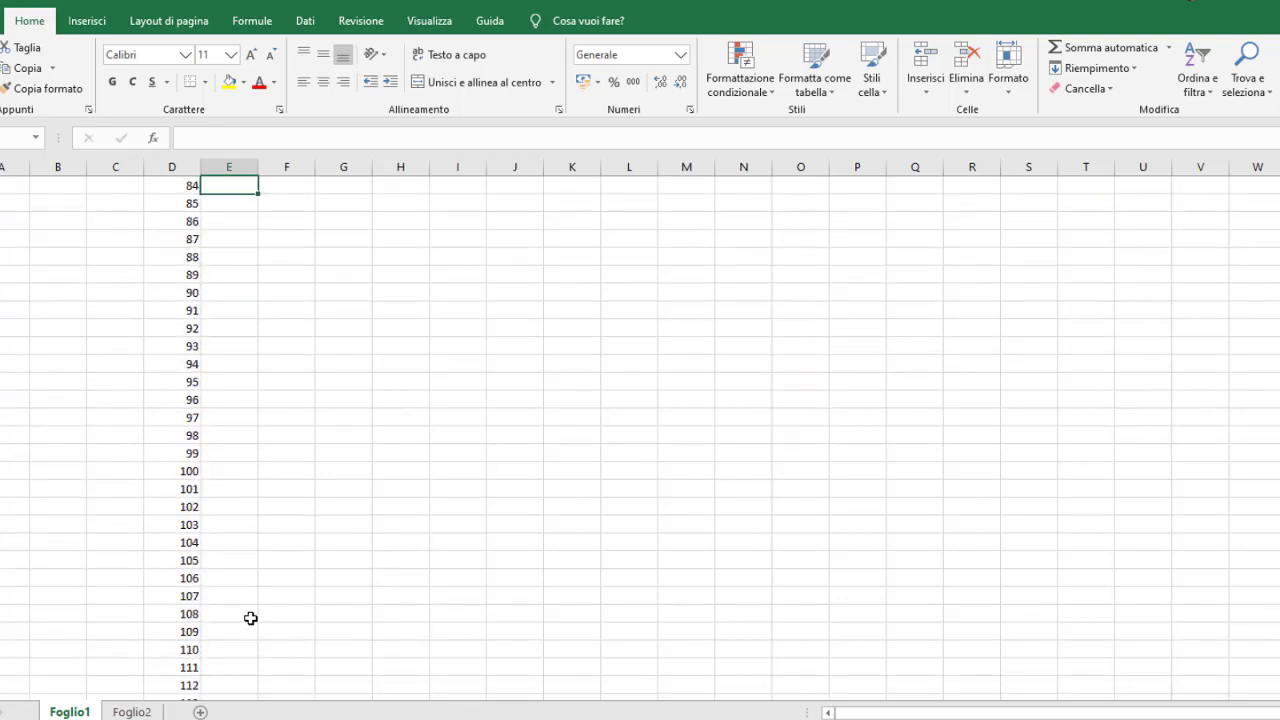
{"action": "key", "text": "Up"}
{"action": "key", "text": "Up"}
{"action": "key", "text": "Up"}
{"action": "key", "text": "Up"}
{"action": "key", "text": "Up"}
{"action": "key", "text": "Up"}
{"action": "key", "text": "Up"}
{"action": "key", "text": "Up"}
{"action": "key", "text": "Up"}
{"action": "key", "text": "Up"}
{"action": "key", "text": "Up"}
{"action": "key", "text": "Up"}
{"action": "key", "text": "Up"}
{"action": "key", "text": "Up"}
{"action": "key", "text": "Up"}
{"action": "key", "text": "Up"}
{"action": "key", "text": "Up"}
{"action": "key", "text": "Up"}
{"action": "key", "text": "Up"}
{"action": "key", "text": "Up"}
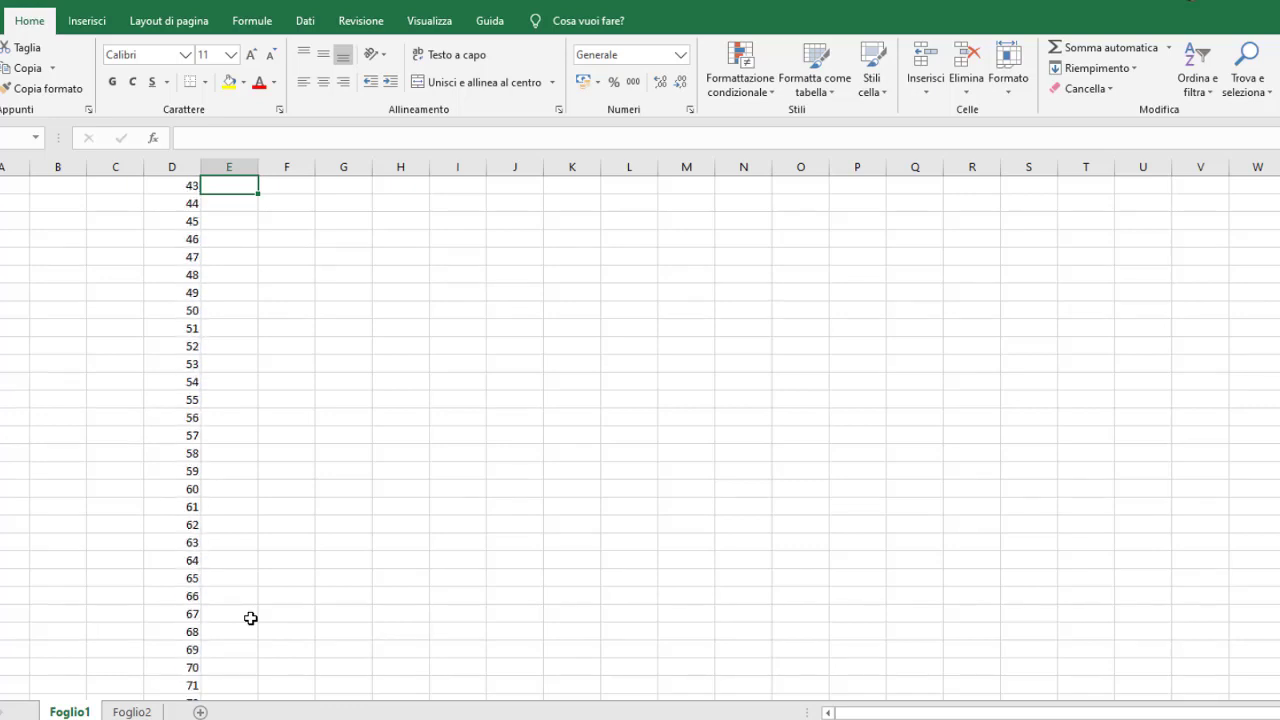
{"action": "key", "text": "Up"}
{"action": "key", "text": "Up"}
{"action": "key", "text": "Up"}
{"action": "key", "text": "Up"}
{"action": "key", "text": "Up"}
{"action": "key", "text": "Up"}
{"action": "key", "text": "Up"}
{"action": "key", "text": "Up"}
{"action": "key", "text": "Up"}
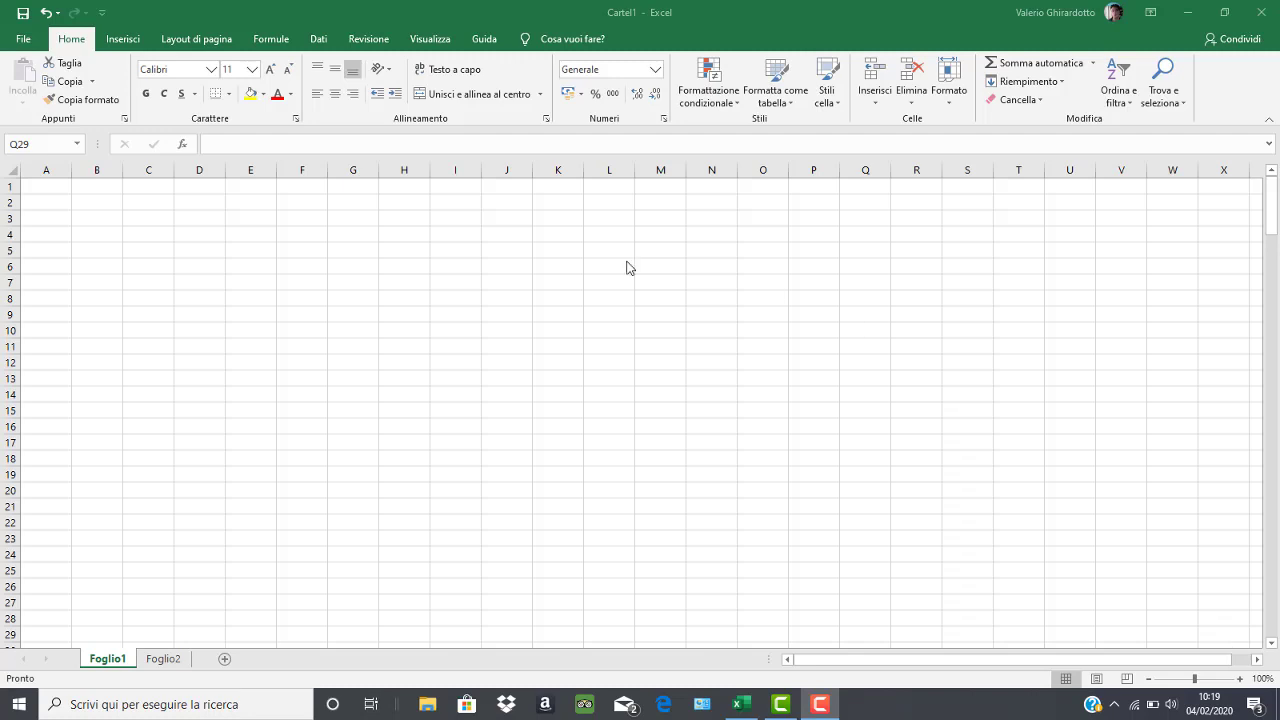
Enter the month name Gennaio in cell A1 of the empty sheet
{"action": "left_click", "coordinate": [49, 187]}
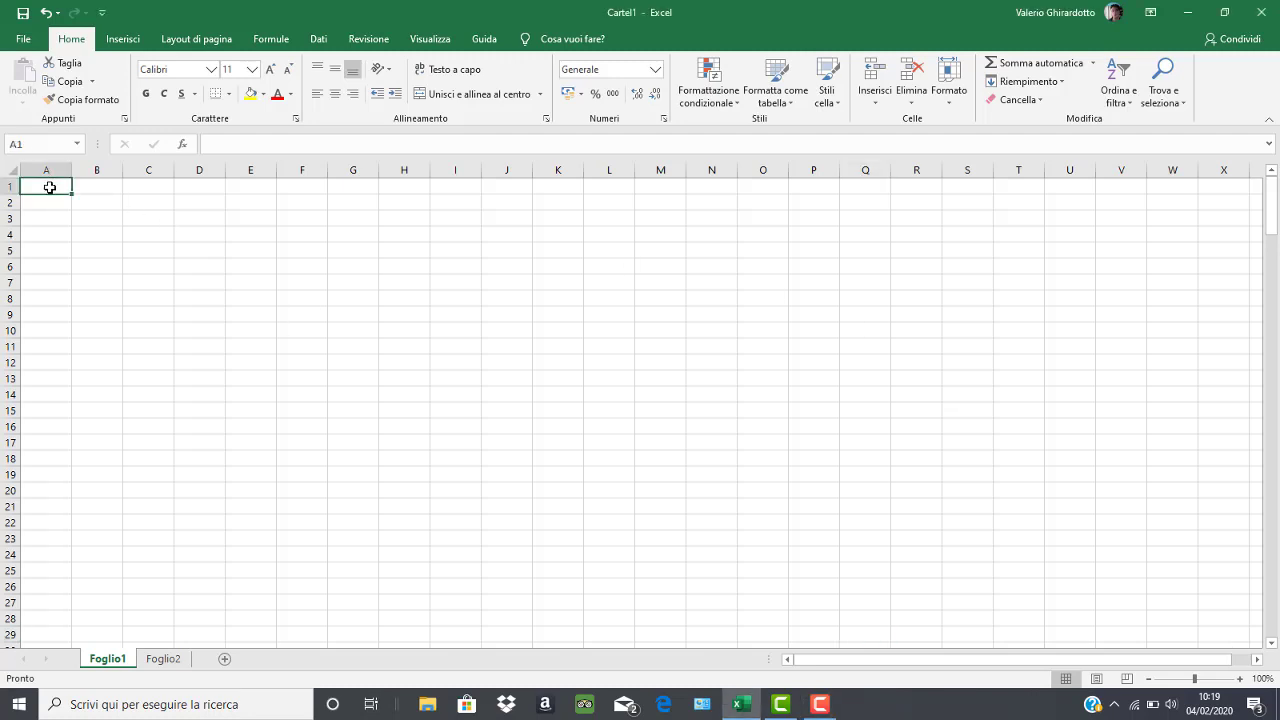
{"action": "type", "text": "Ge"}
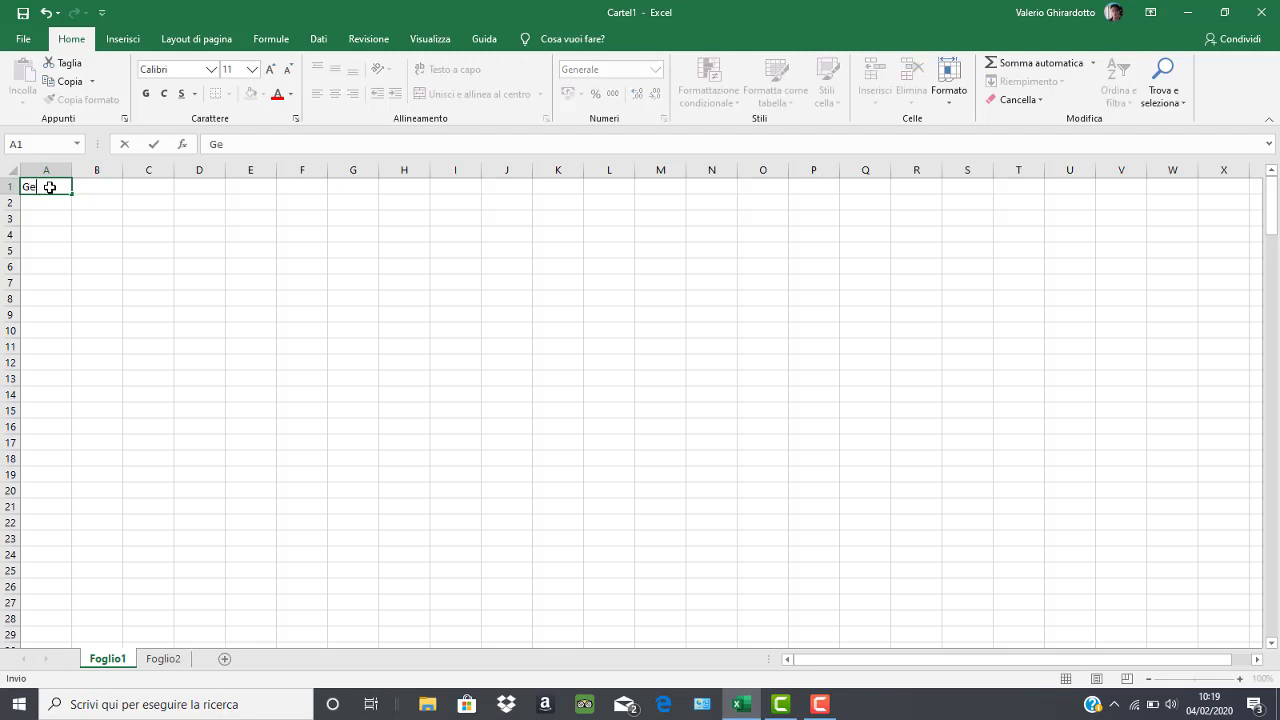
{"action": "type", "text": "nnaio"}
{"action": "key", "text": "Return"}
Enter the abbreviated month name gen in cell G9
{"action": "key", "text": "Right"}
{"action": "key", "text": "Right"}
{"action": "key", "text": "Right"}
{"action": "key", "text": "Right"}
{"action": "key", "text": "Right"}
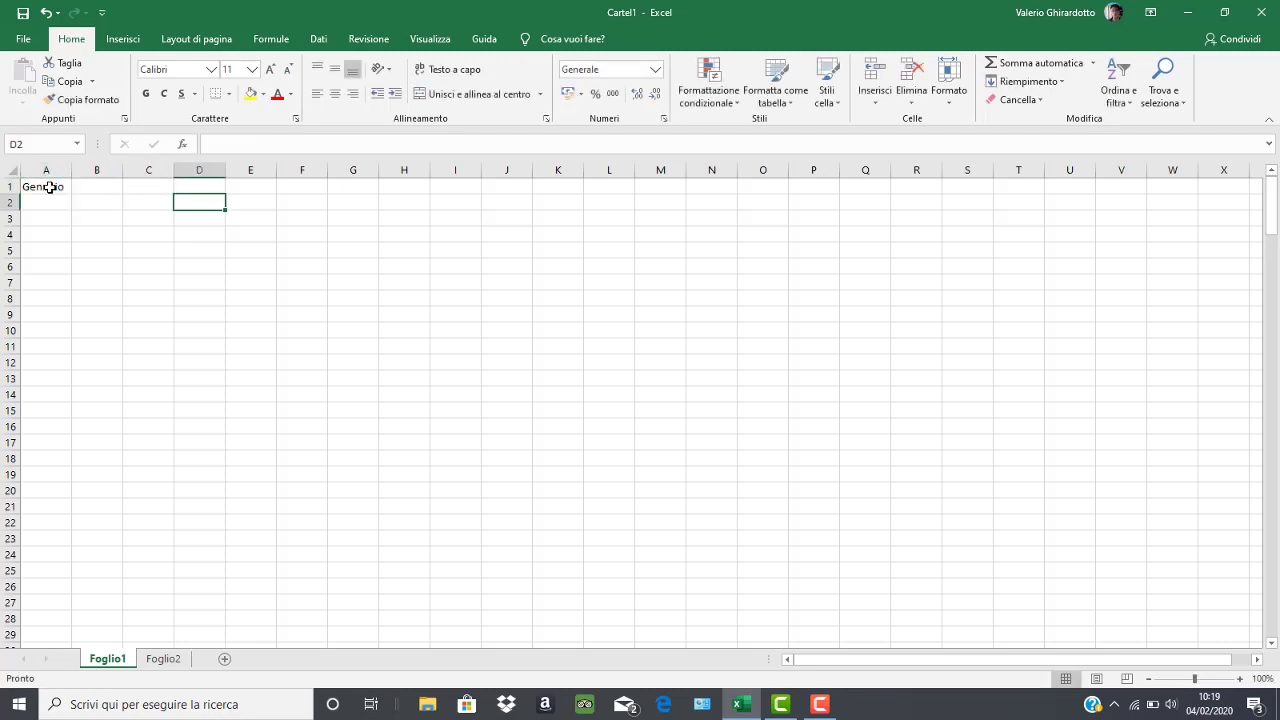
{"action": "key", "text": "Right"}
{"action": "key", "text": "Down"}
{"action": "key", "text": "Down"}
{"action": "key", "text": "Down"}
{"action": "key", "text": "Down"}
{"action": "key", "text": "Down"}
{"action": "key", "text": "Down"}
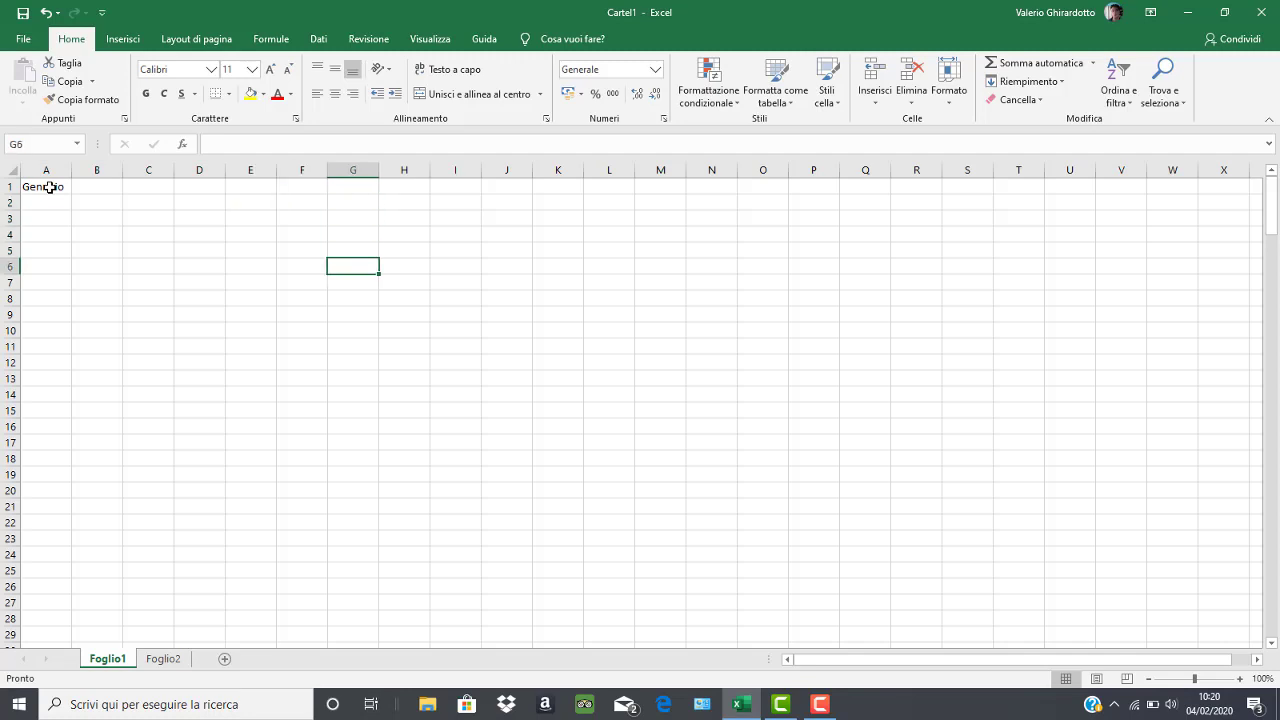
{"action": "key", "text": "Down"}
{"action": "type", "text": "g"}
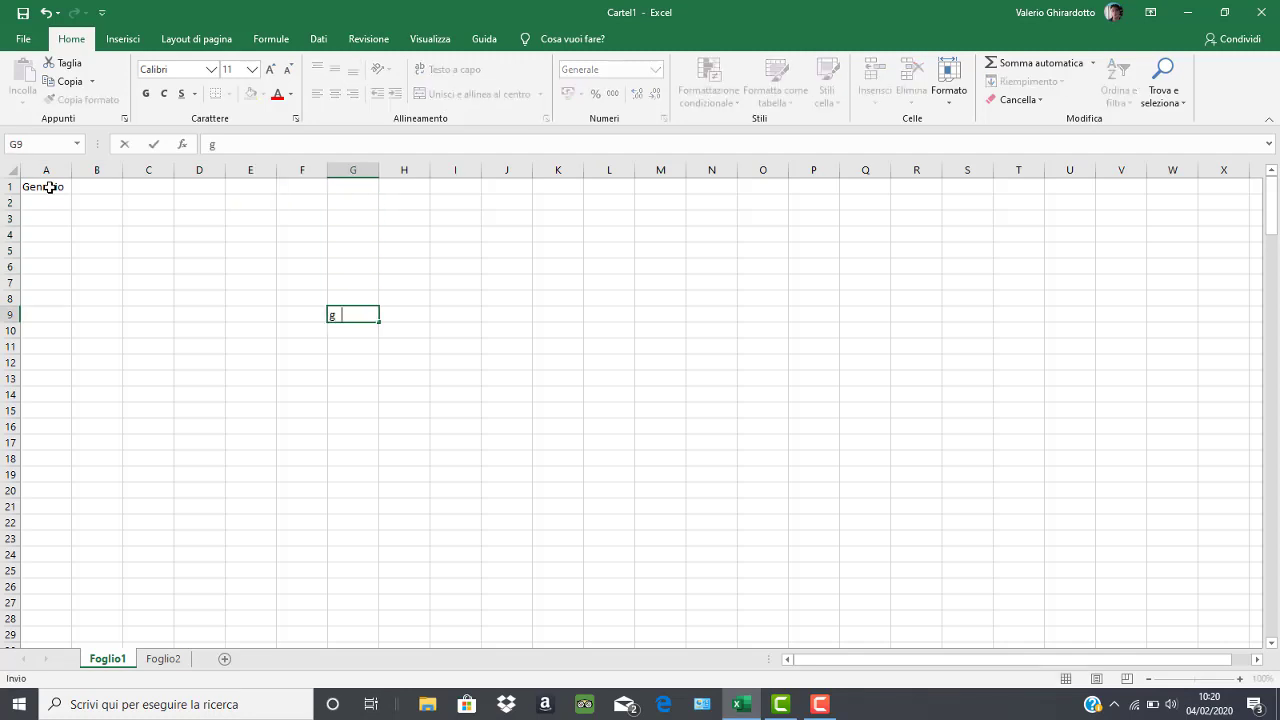
{"action": "key", "text": "Return"}
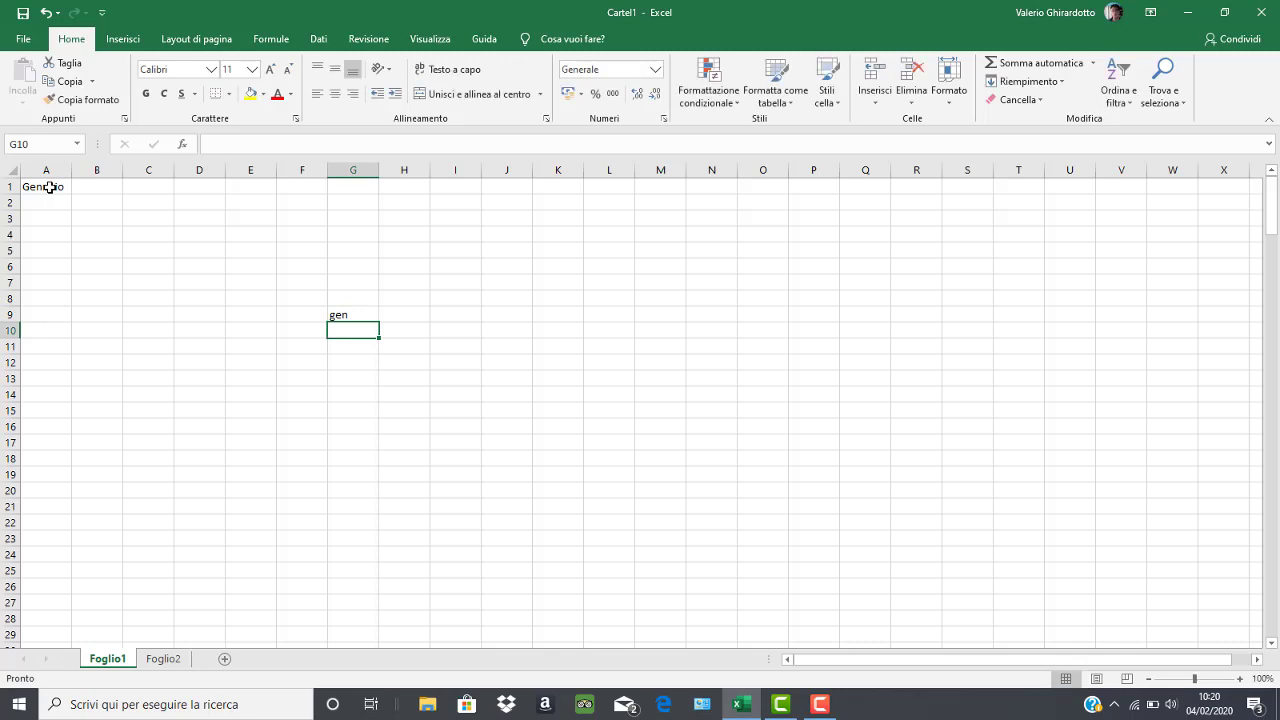
Fill the month series from cell A1 down column A through row 23, and deselect the filled range
{"action": "left_click", "coordinate": [49, 187]}
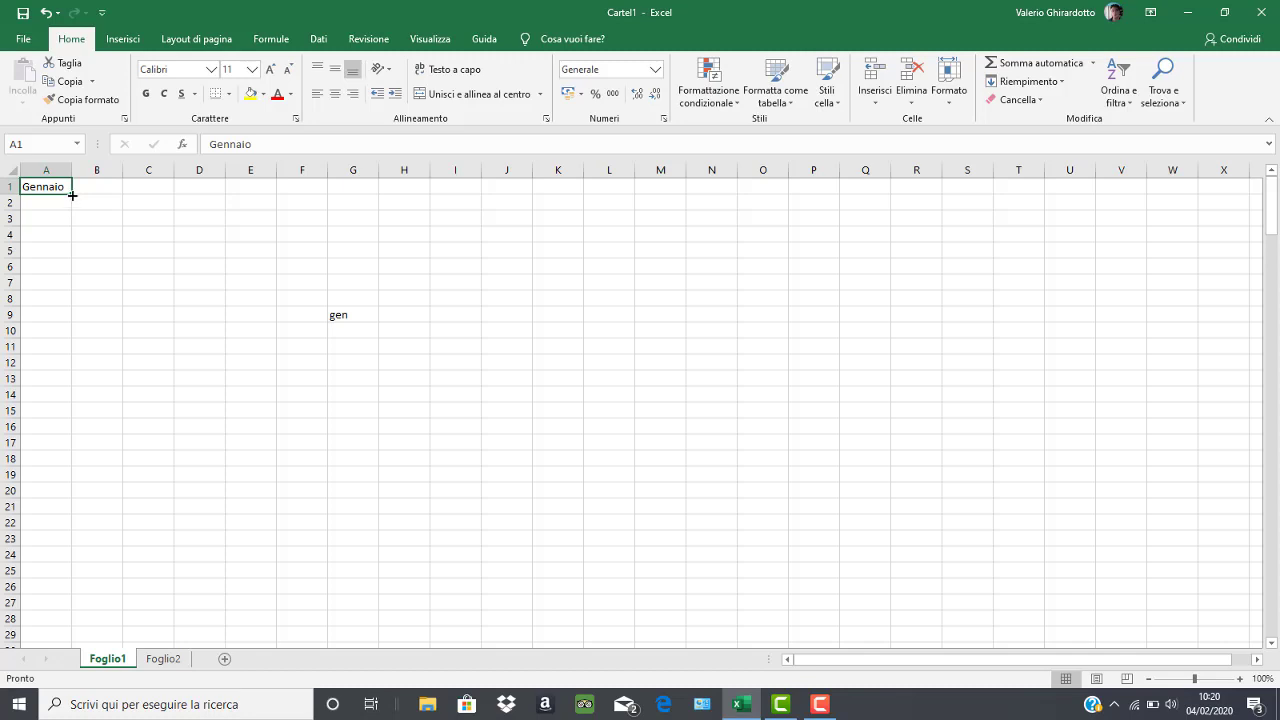
{"action": "left_click_drag", "start_coordinate": [72, 196], "coordinate": [73, 552]}
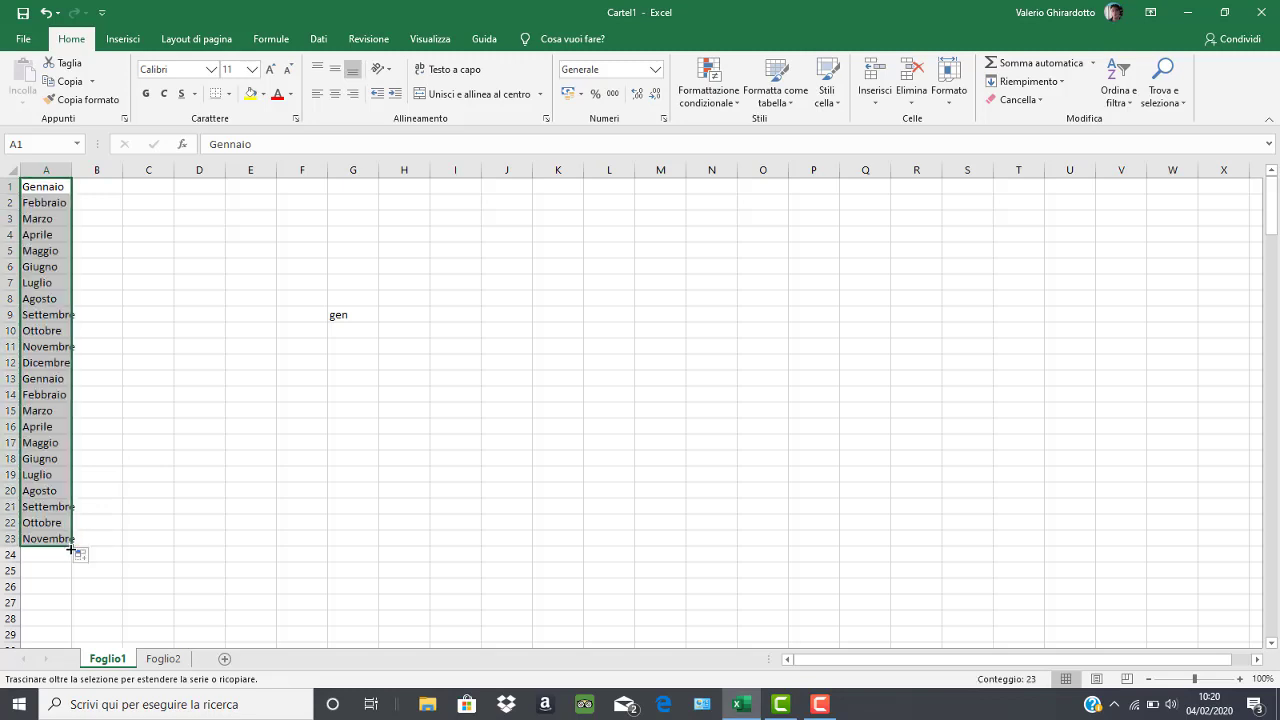
{"action": "left_click", "coordinate": [125, 558]}
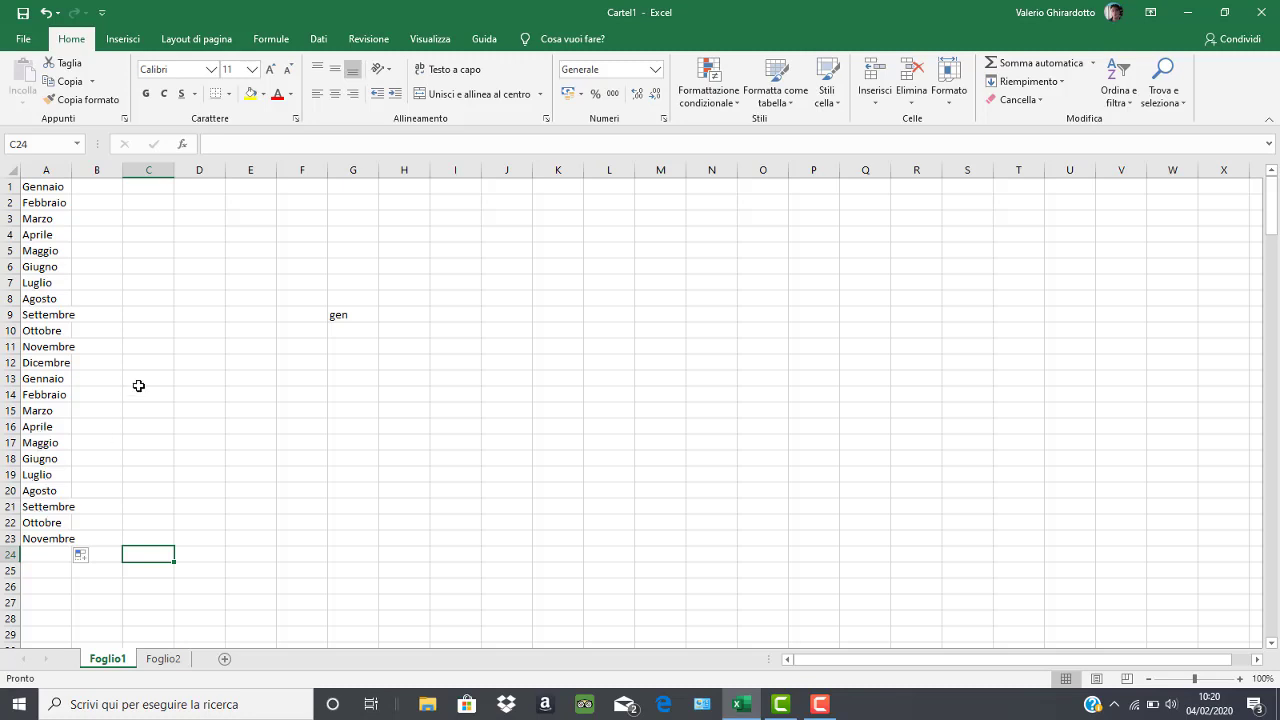
Fill the abbreviated month series from cell G9 across row 9 through column J
{"action": "left_click", "coordinate": [342, 308]}
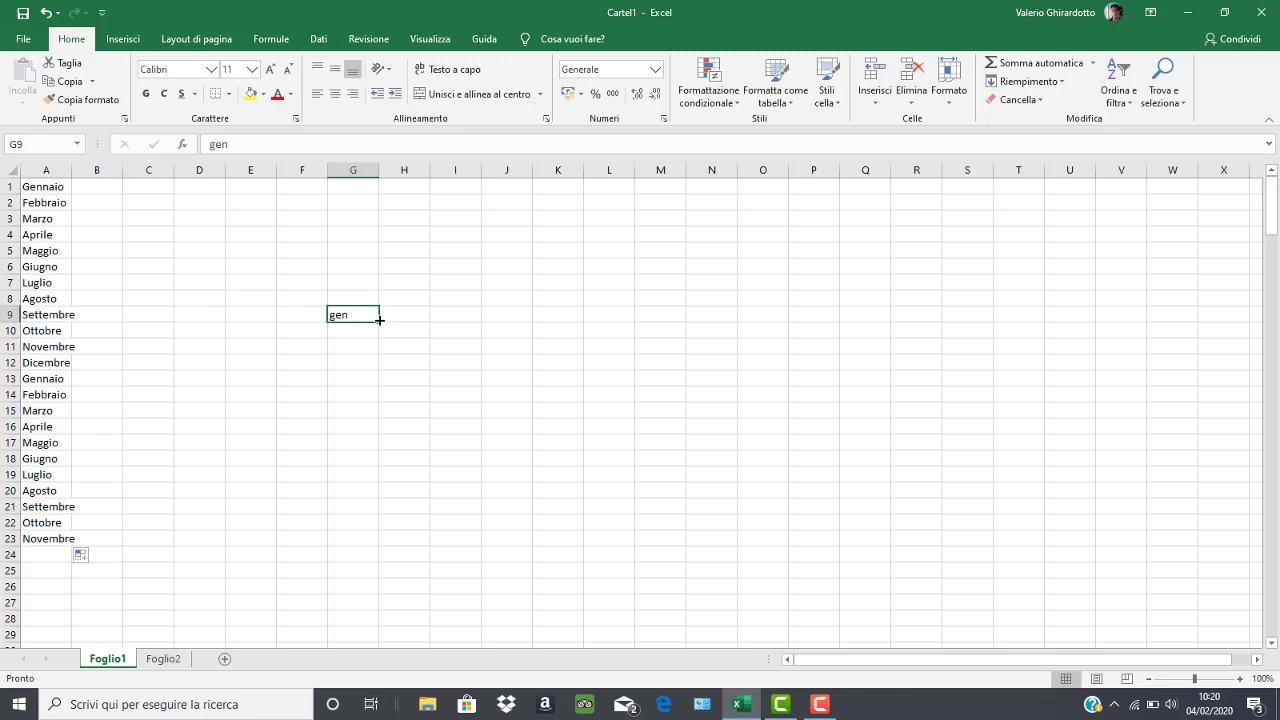
{"action": "left_click_drag", "start_coordinate": [379, 321], "coordinate": [519, 317]}
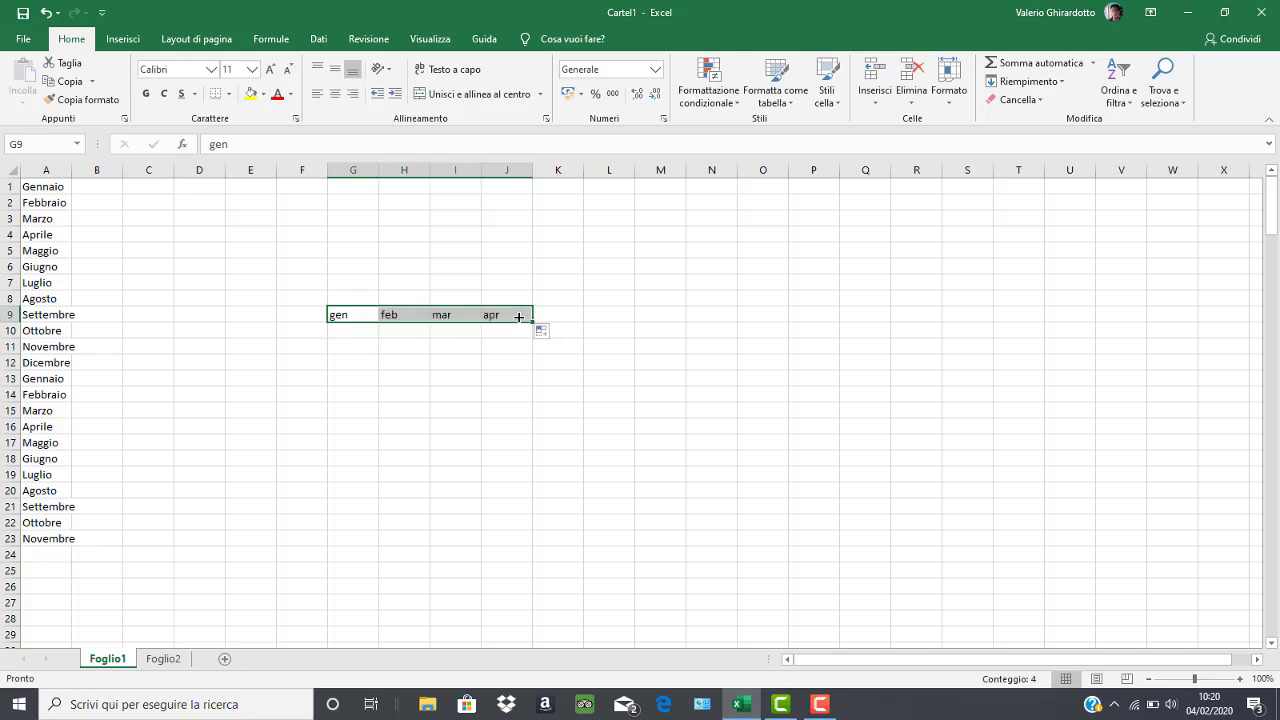
Clear both month series, in cells G9:J9 and A1:A23
{"action": "key", "text": "Delete"}
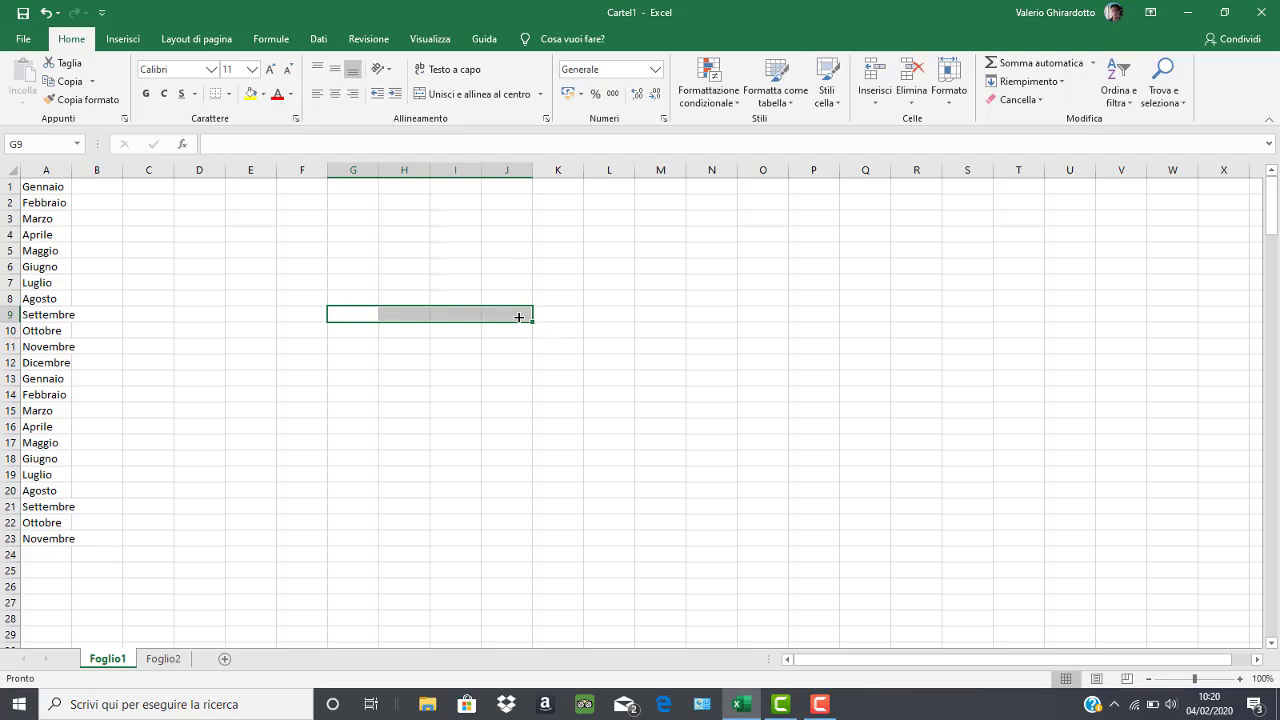
{"action": "left_click_drag", "start_coordinate": [49, 191], "coordinate": [49, 536]}
{"action": "key", "text": "Delete"}
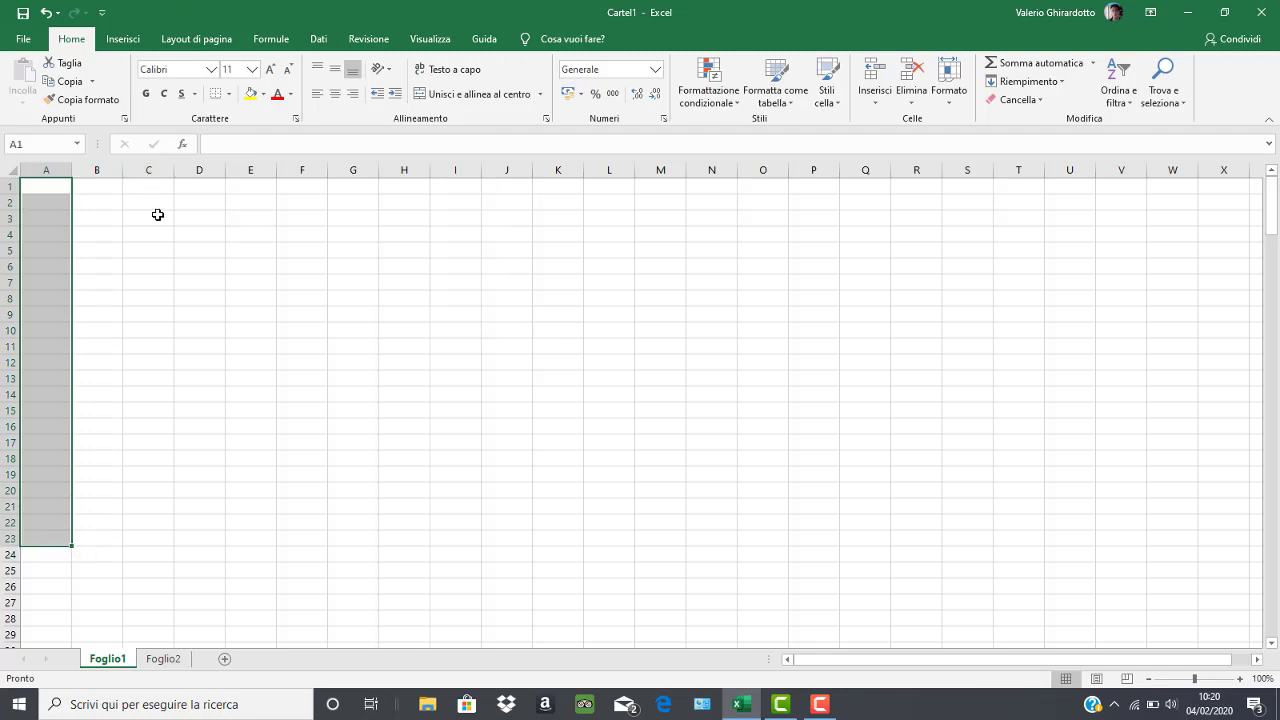
Enter the weekday name Lunedì in cell C3, and select that cell again
{"action": "left_click", "coordinate": [158, 215]}
{"action": "type", "text": "Lu"}
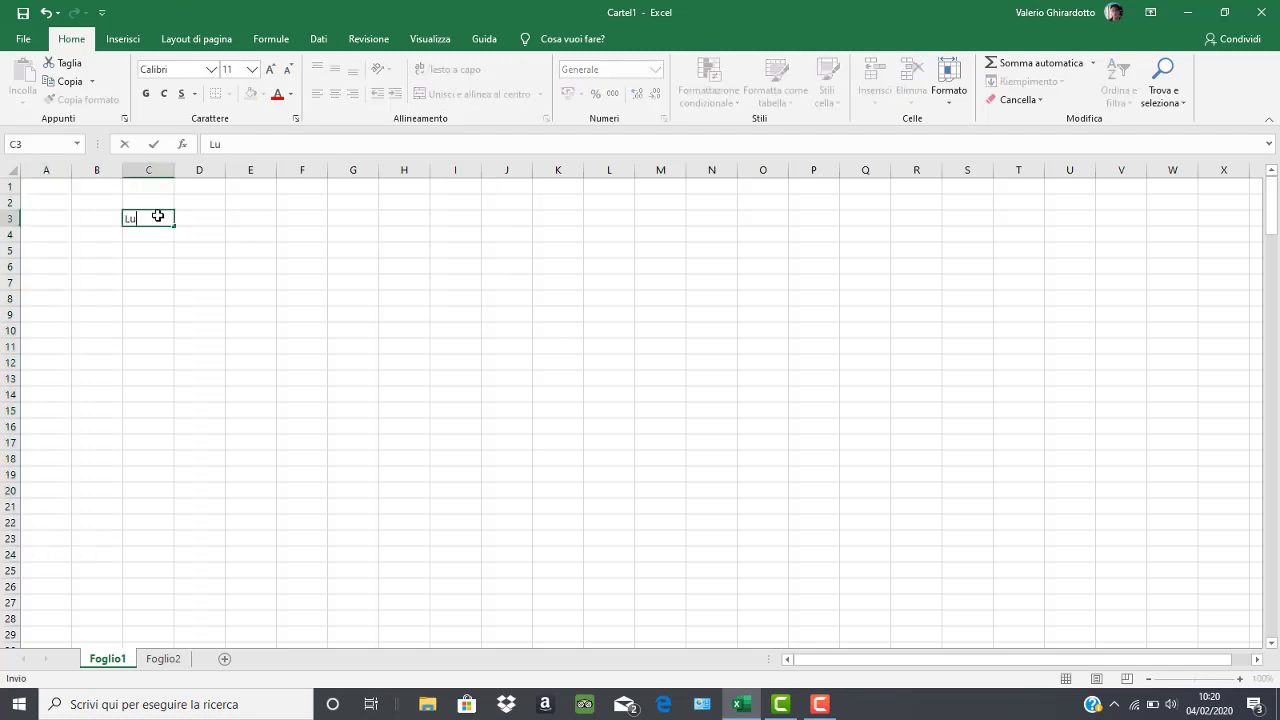
{"action": "type", "text": "nedì"}
{"action": "key", "text": "Return"}
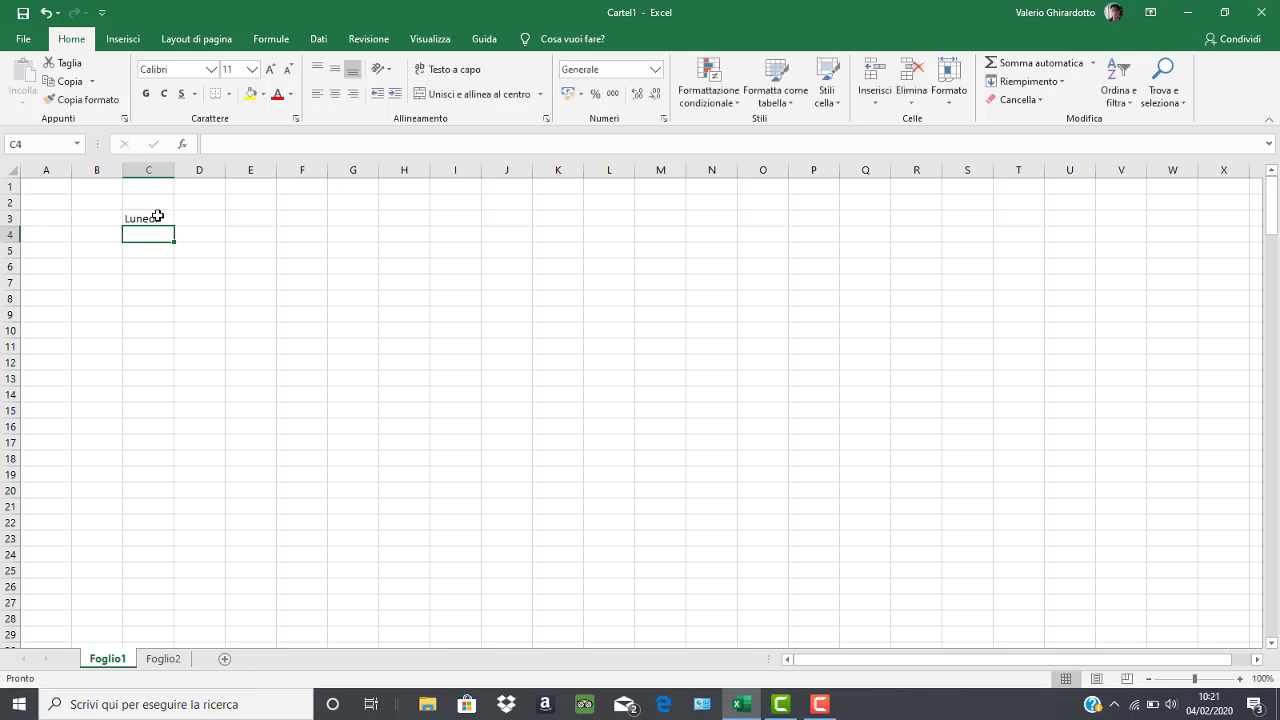
{"action": "left_click", "coordinate": [157, 216]}
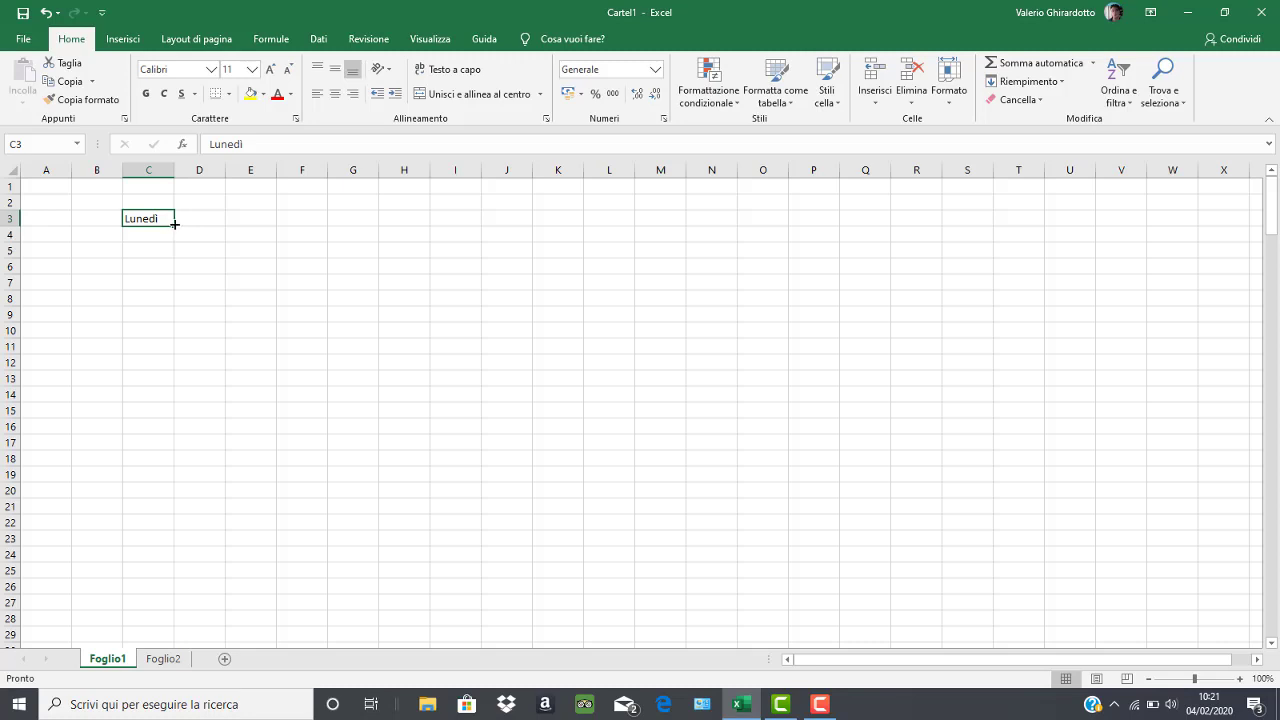
Extend the weekday series from cell C3 across row 3 through column I, and clear the filled cells C3:I3
{"action": "left_click_drag", "start_coordinate": [174, 224], "coordinate": [458, 213]}
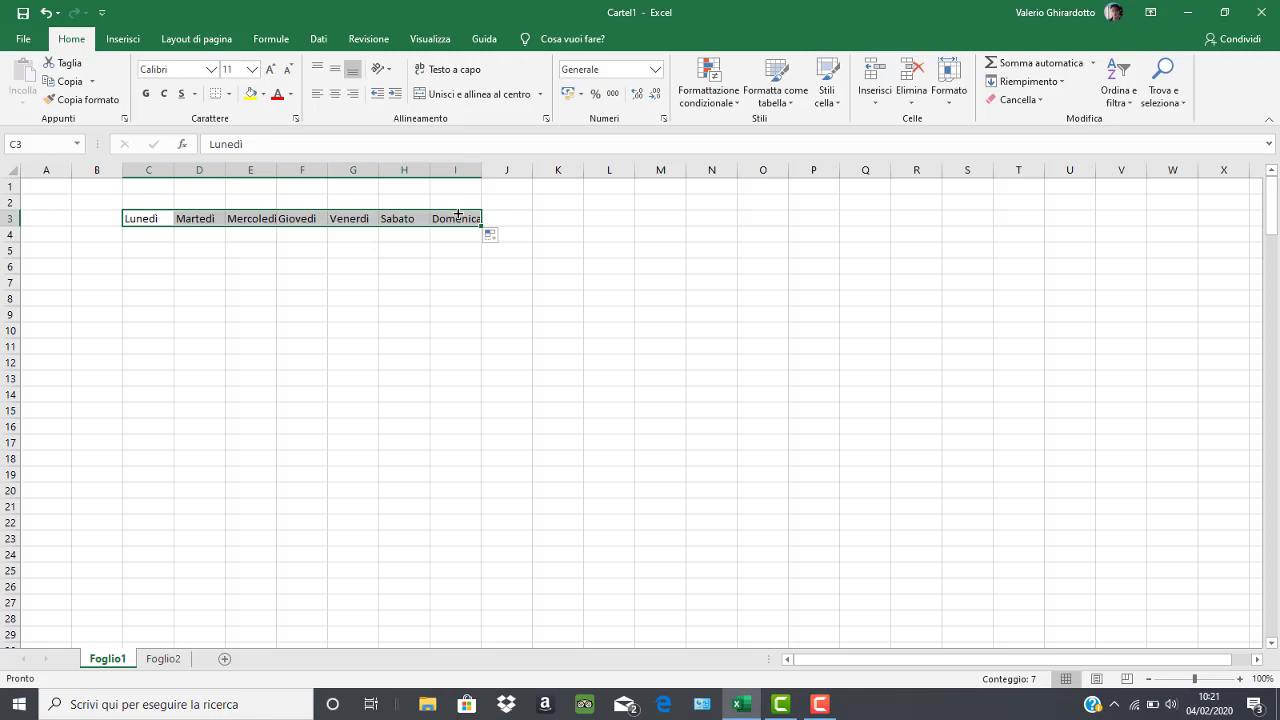
{"action": "left_click", "coordinate": [341, 407]}
{"action": "left_click_drag", "start_coordinate": [125, 218], "coordinate": [449, 221]}
{"action": "key", "text": "Delete"}
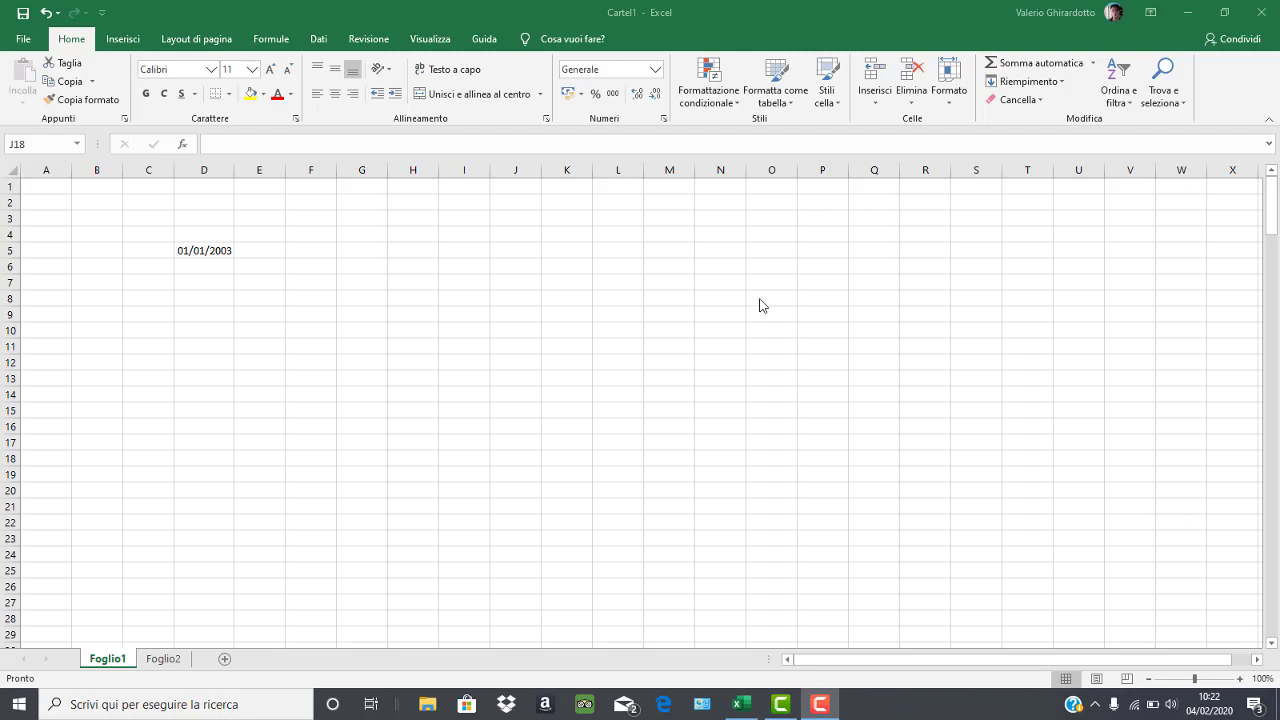
Fill the date series from 01/01/2003 in cell D5 down column D through row 88, and deselect the filled range
{"action": "left_click", "coordinate": [187, 248]}
{"action": "left_click", "coordinate": [187, 249]}
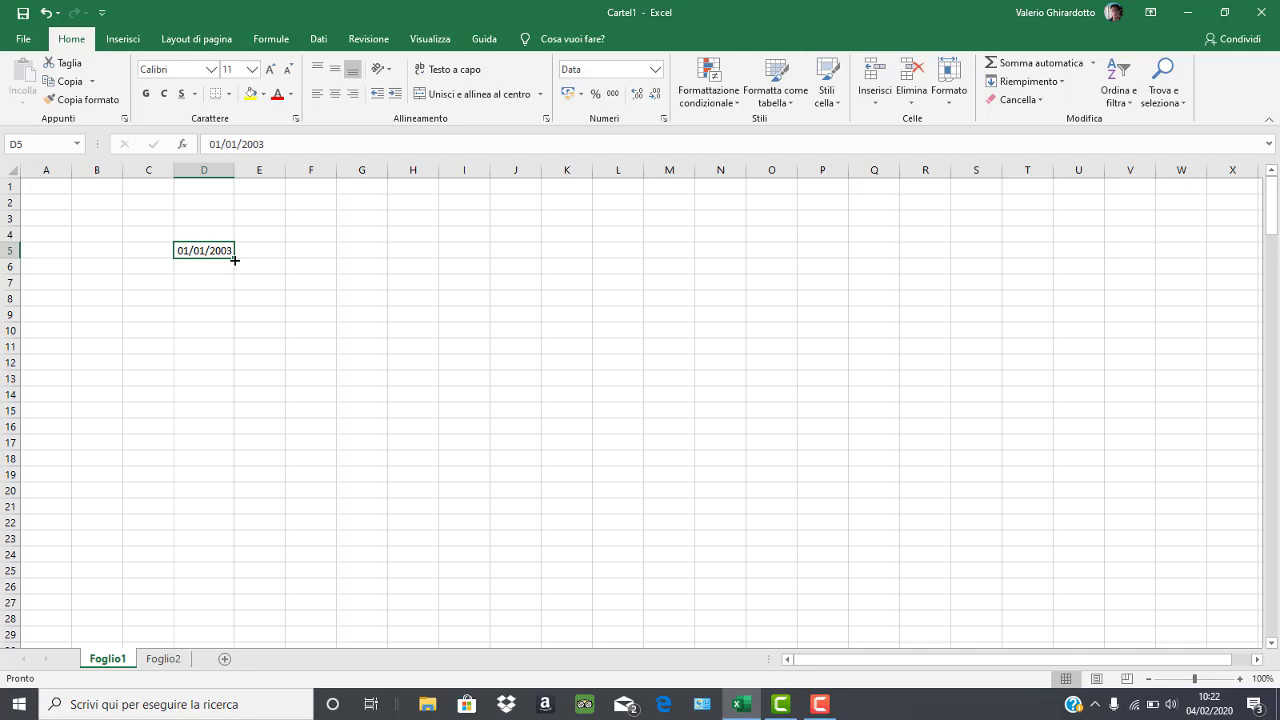
{"action": "left_click_drag", "start_coordinate": [235, 260], "coordinate": [226, 392]}
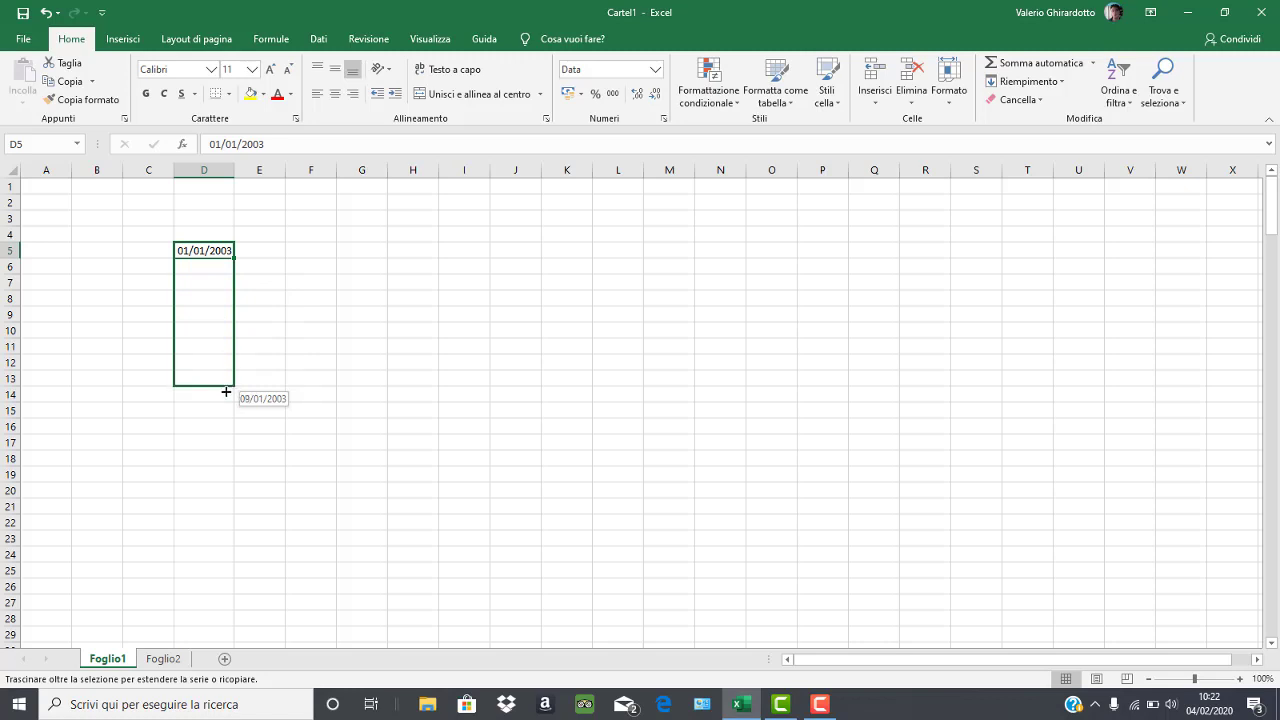
{"action": "left_click_drag", "start_coordinate": [225, 393], "coordinate": [225, 656]}
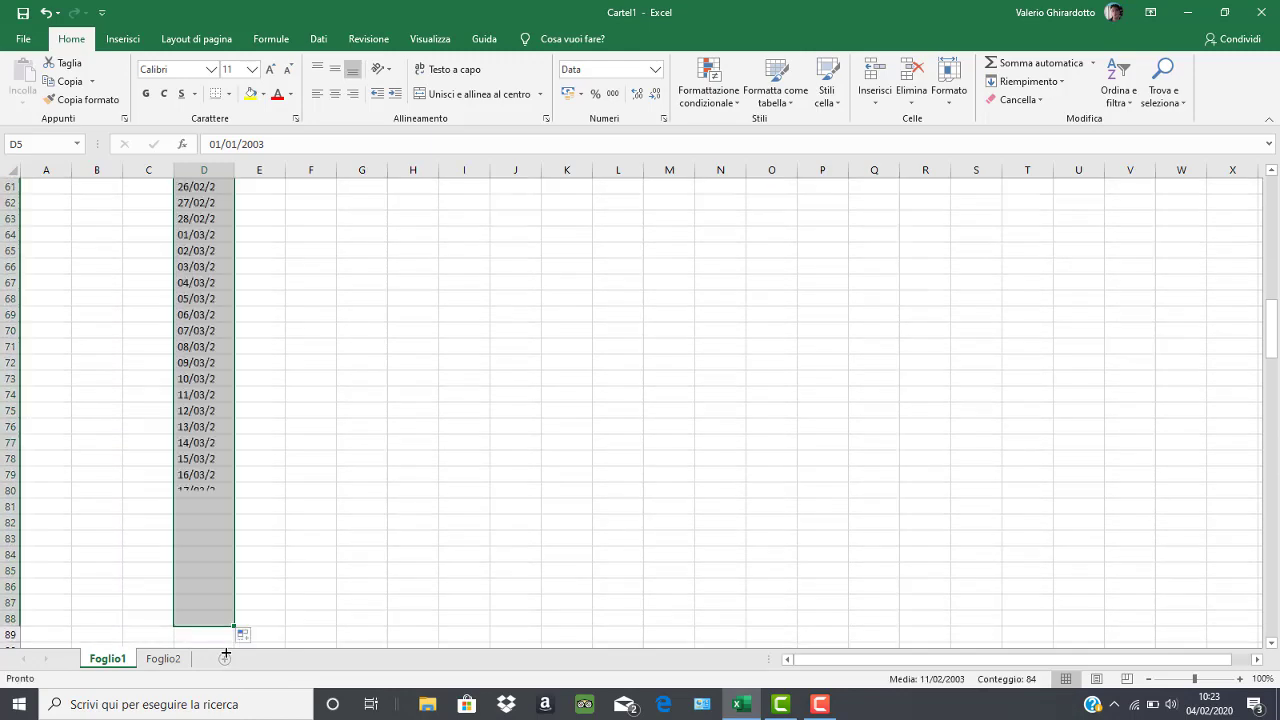
{"action": "left_click", "coordinate": [272, 616]}
{"action": "key", "text": "Up"}
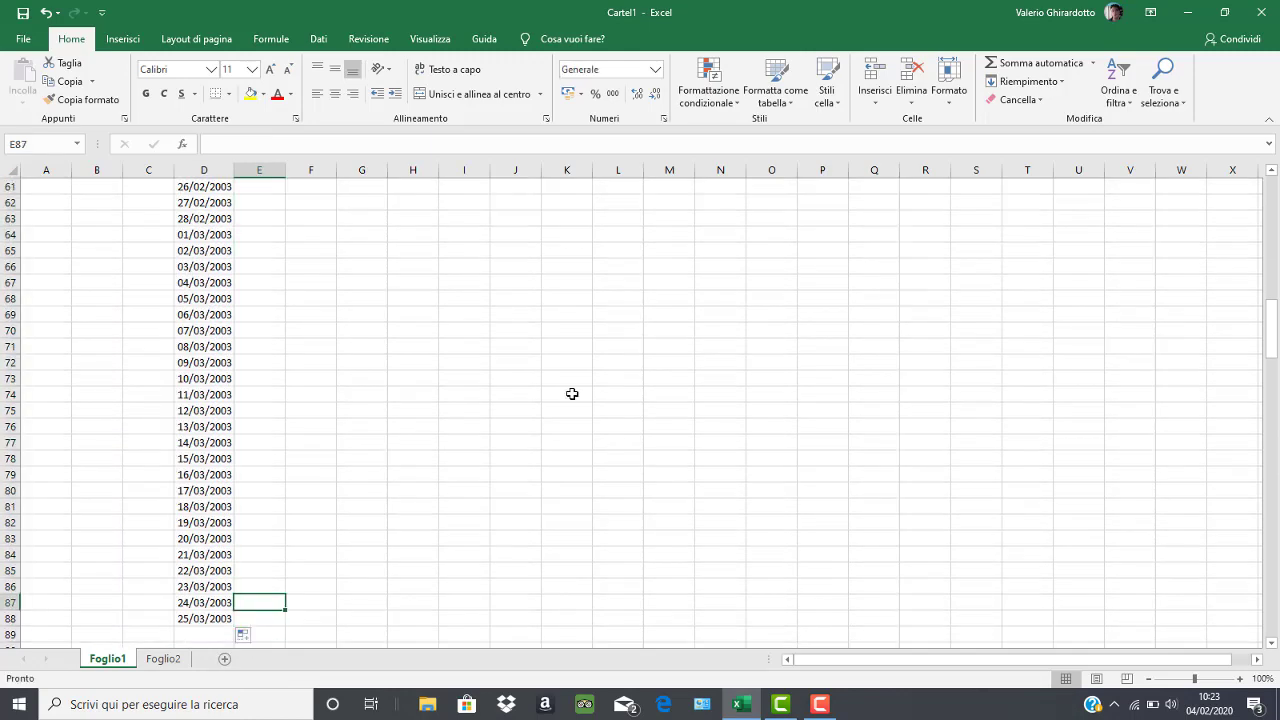
Look through the filled dates in column D, going back up to the start of the series in row 5
{"action": "left_click", "coordinate": [572, 394]}
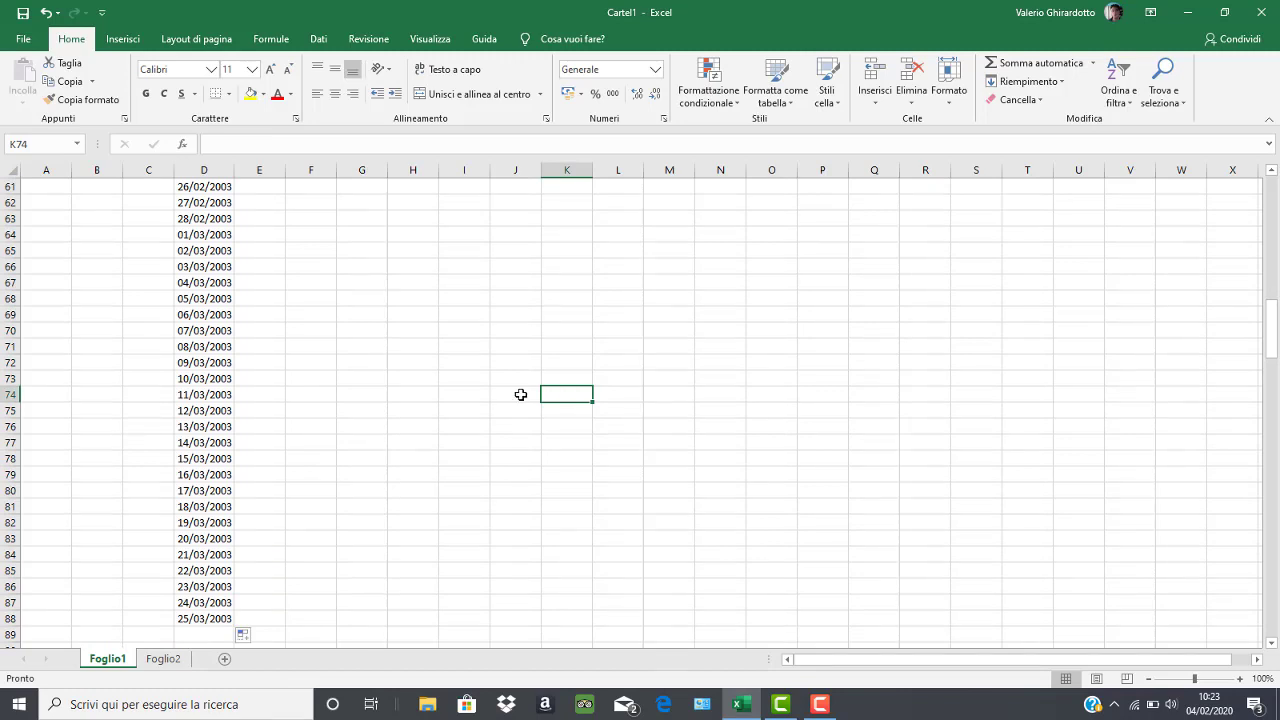
{"action": "left_click", "coordinate": [263, 434], "text": "shift"}
{"action": "left_click", "coordinate": [191, 384]}
{"action": "key", "text": "Up"}
{"action": "key", "text": "Up"}
{"action": "key", "text": "Up"}
{"action": "key", "text": "Up"}
{"action": "key", "text": "Up"}
{"action": "key", "text": "Up"}
{"action": "key", "text": "Up"}
{"action": "key", "text": "Up"}
{"action": "key", "text": "Up"}
{"action": "key", "text": "Up"}
{"action": "key", "text": "Up"}
{"action": "key", "text": "Up"}
{"action": "key", "text": "Up"}
{"action": "key", "text": "Up"}
{"action": "key", "text": "Up"}
{"action": "key", "text": "Up"}
{"action": "key", "text": "Up"}
{"action": "key", "text": "Up"}
{"action": "key", "text": "Up"}
{"action": "key", "text": "Up"}
{"action": "key", "text": "Up"}
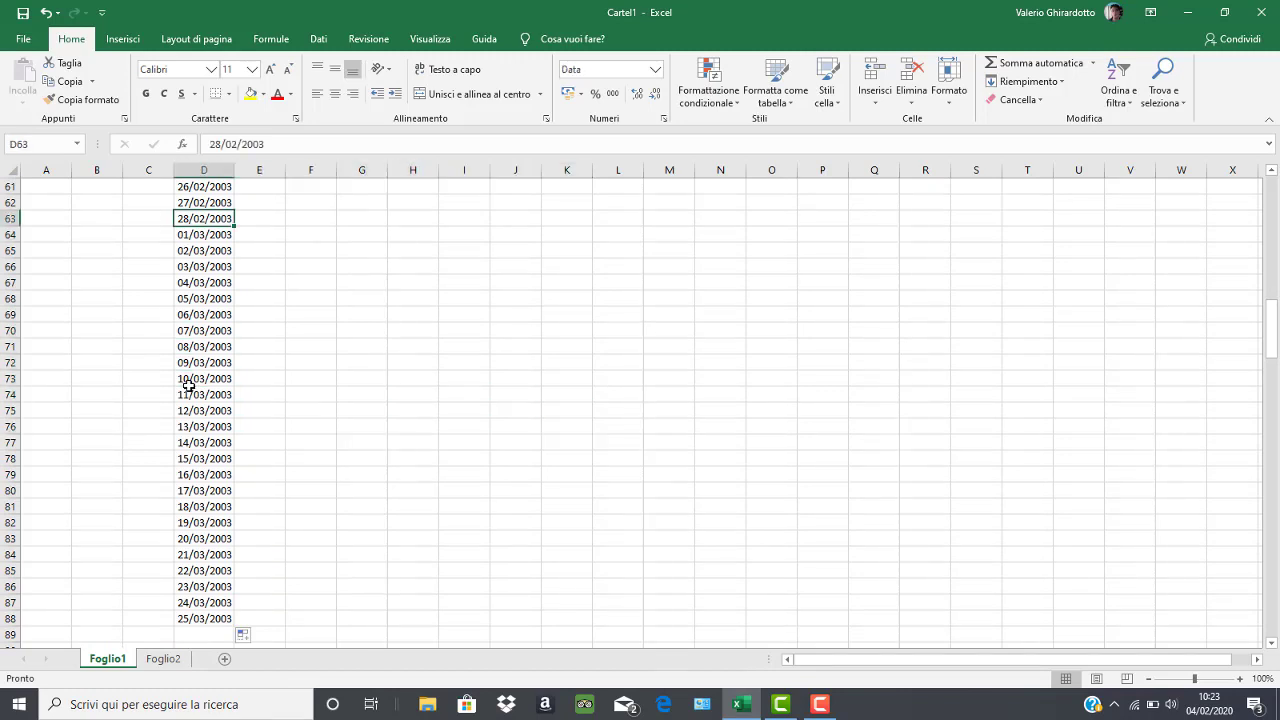
{"action": "key", "text": "Up"}
{"action": "key", "text": "Up"}
{"action": "key", "text": "Up"}
{"action": "key", "text": "Up"}
{"action": "key", "text": "Up"}
{"action": "key", "text": "Up"}
{"action": "key", "text": "Up"}
{"action": "key", "text": "Up"}
{"action": "key", "text": "Up"}
{"action": "key", "text": "Up"}
{"action": "key", "text": "Up"}
{"action": "key", "text": "Up"}
{"action": "key", "text": "Up"}
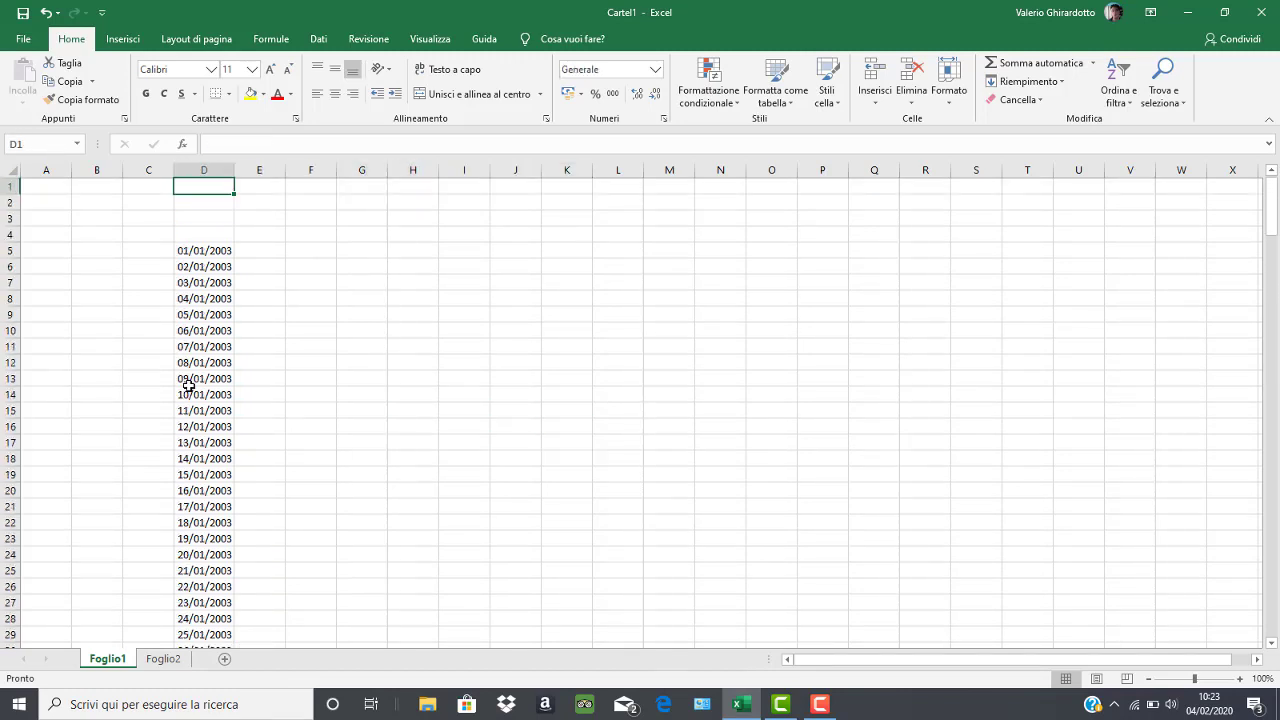
{"action": "key", "text": "Down"}
{"action": "key", "text": "Down"}
{"action": "key", "text": "Down"}
{"action": "key", "text": "Down"}
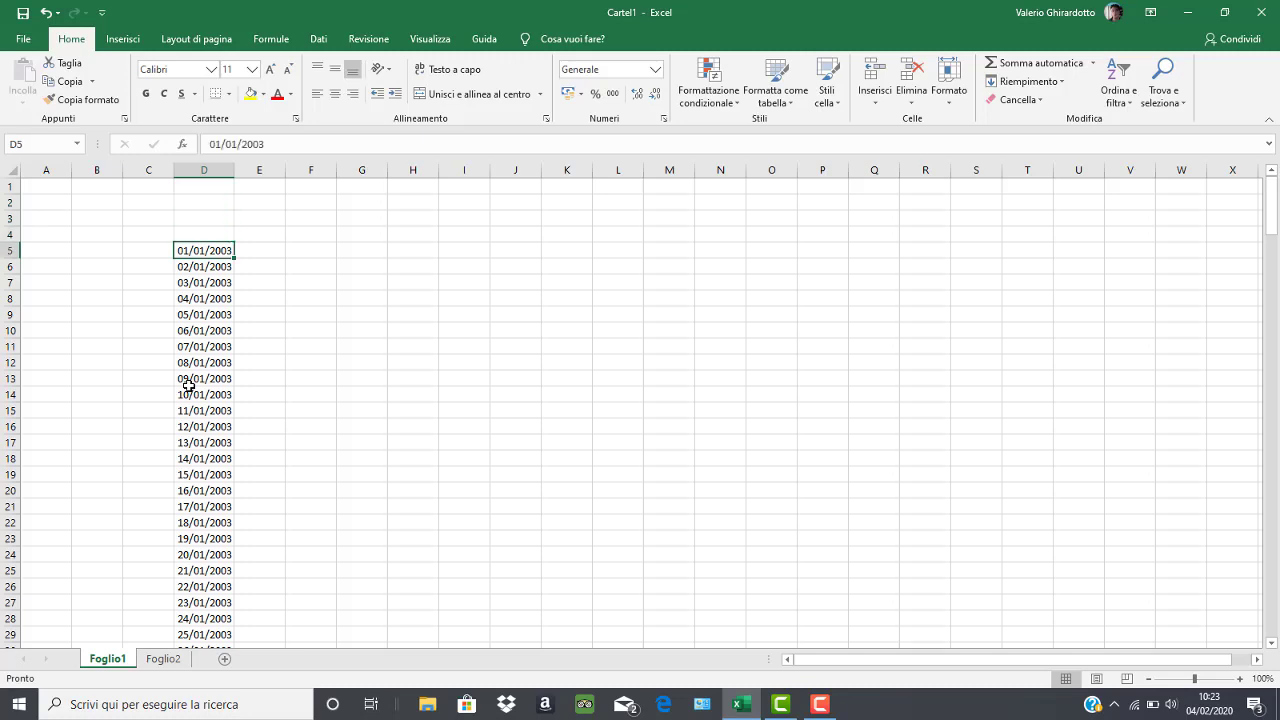
{"action": "key", "text": "Right"}
{"action": "key", "text": "Right"}
{"action": "key", "text": "Right"}
{"action": "key", "text": "Right"}
{"action": "key", "text": "Right"}
{"action": "key", "text": "Right"}
{"action": "key", "text": "Right"}
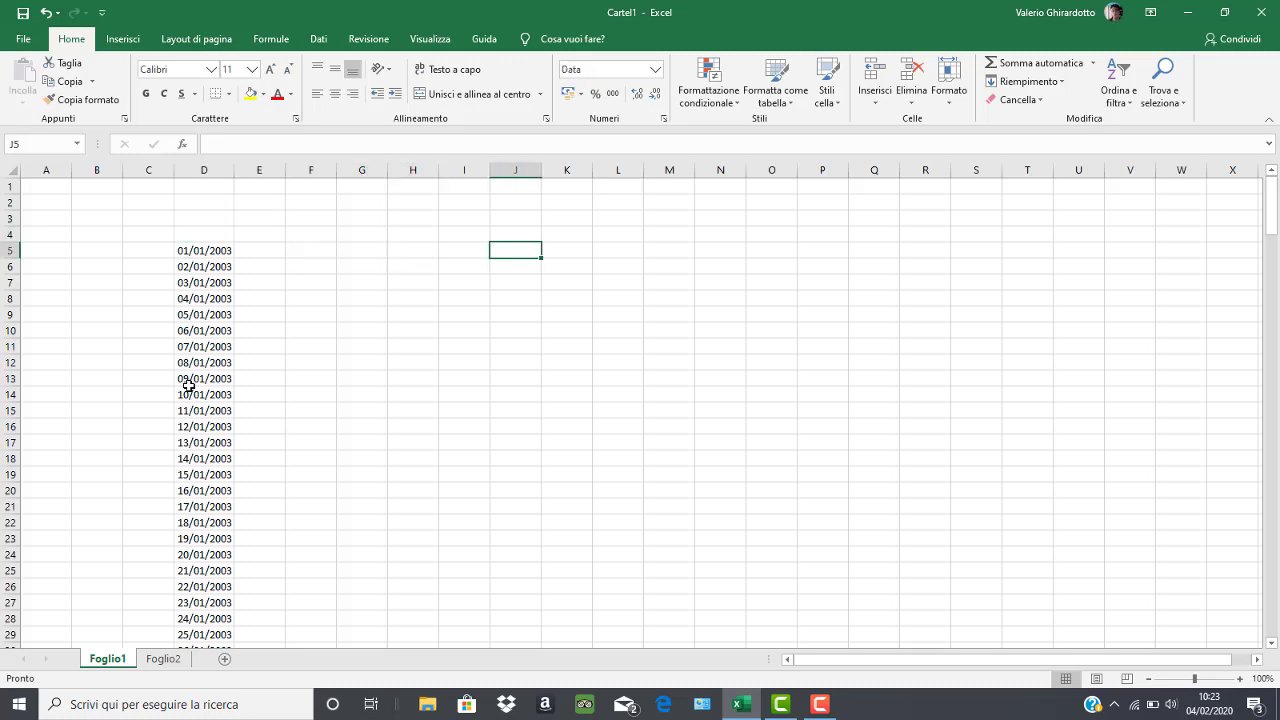
{"action": "key", "text": "Down"}
{"action": "key", "text": "Down"}
{"action": "key", "text": "Down"}
{"action": "key", "text": "Down"}
{"action": "key", "text": "Down"}
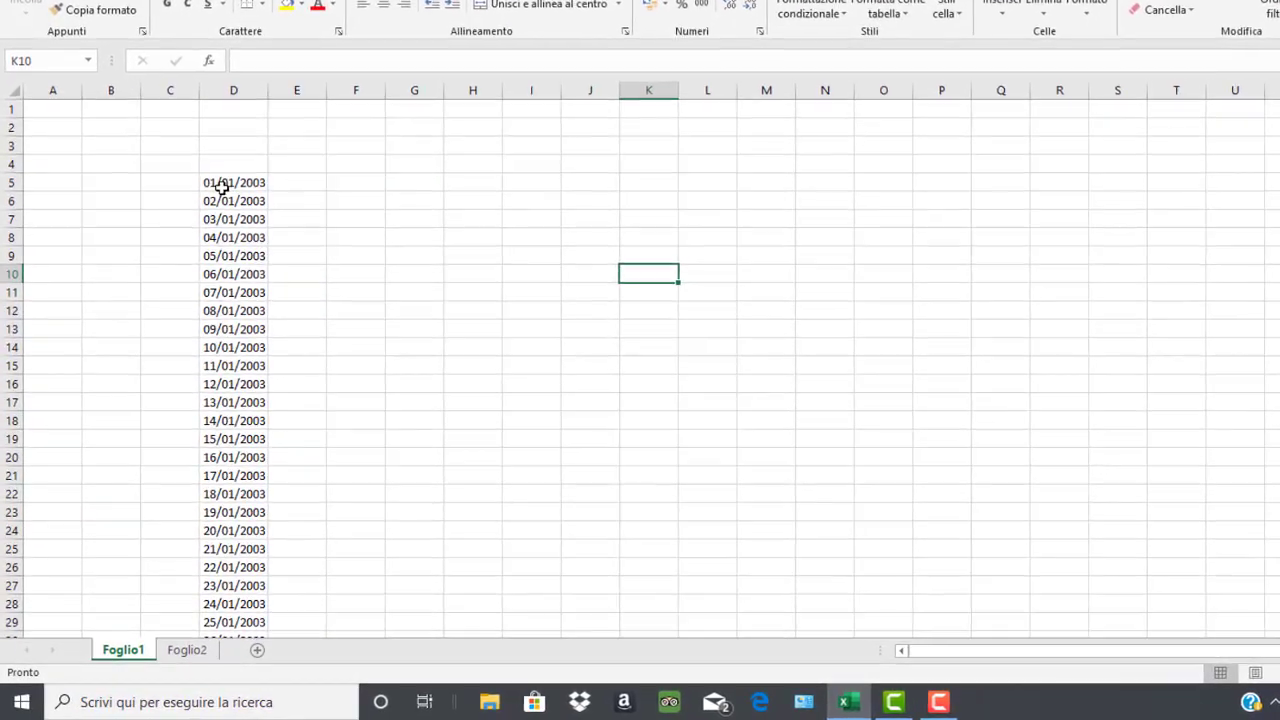
Fill the date series from cell D5 across row 5 through column M, and deselect the filled range
{"action": "left_click", "coordinate": [222, 187]}
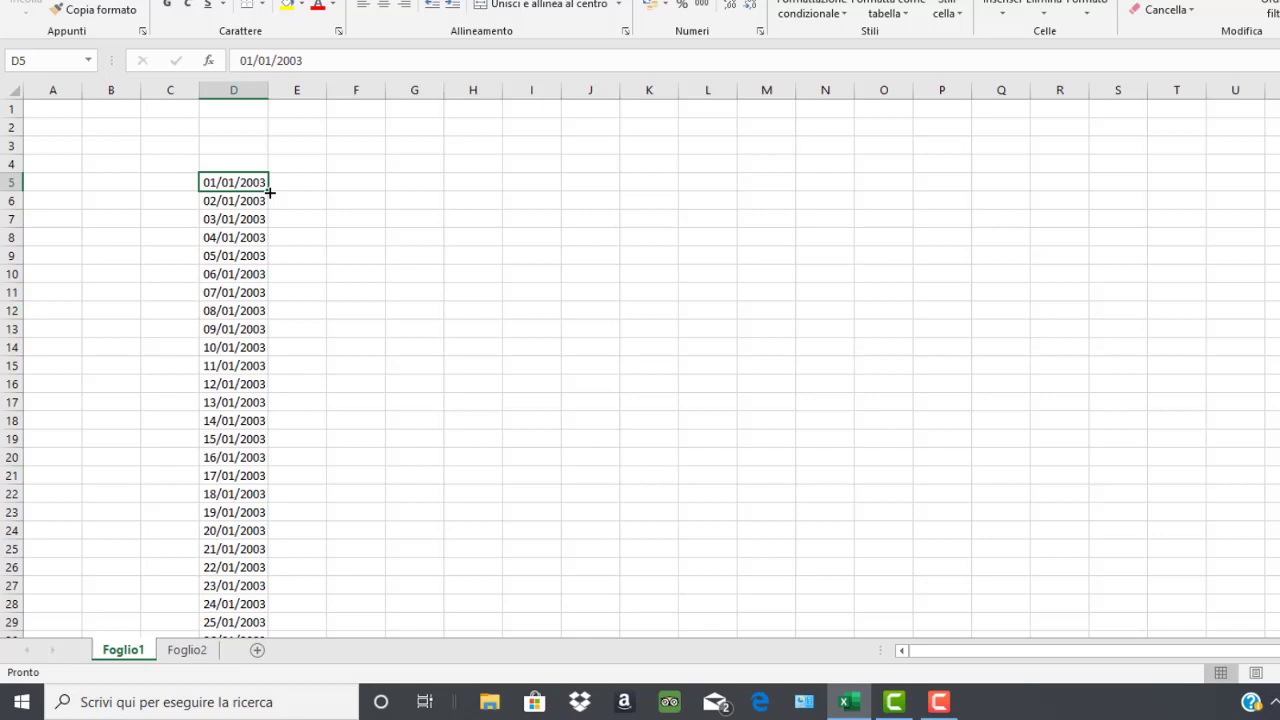
{"action": "left_click_drag", "start_coordinate": [269, 192], "coordinate": [783, 190]}
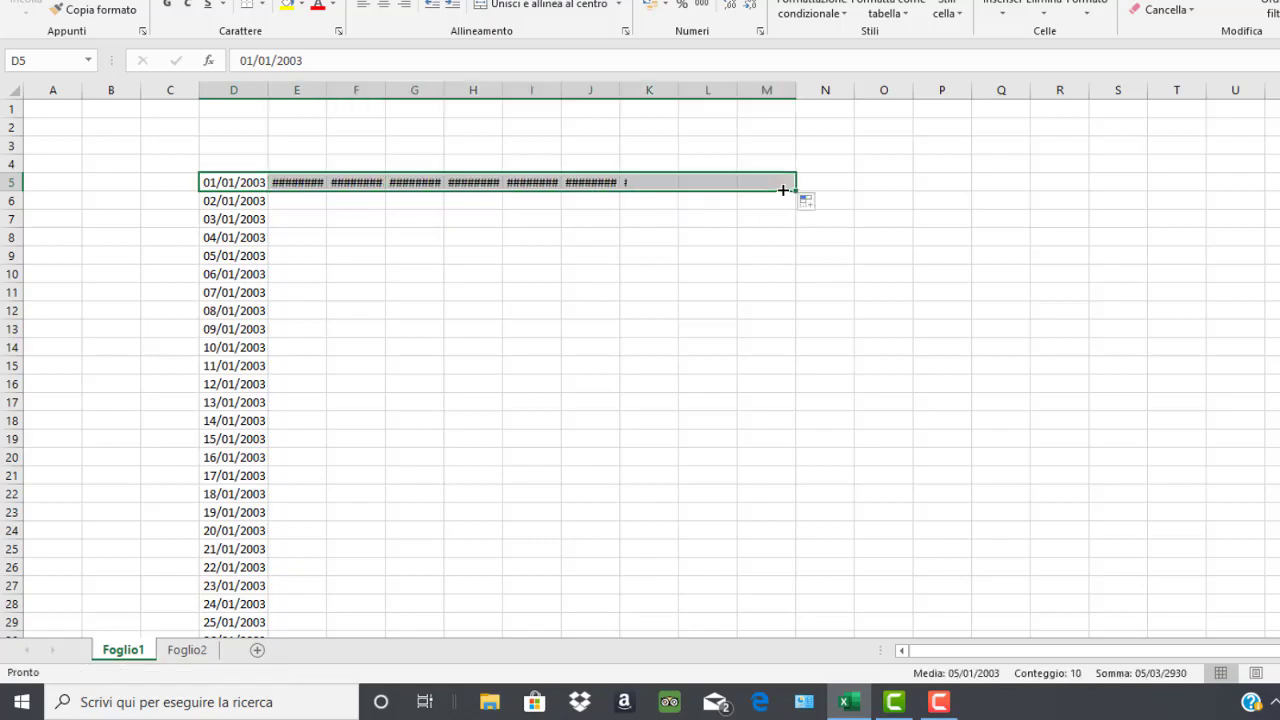
{"action": "left_click", "coordinate": [657, 294]}
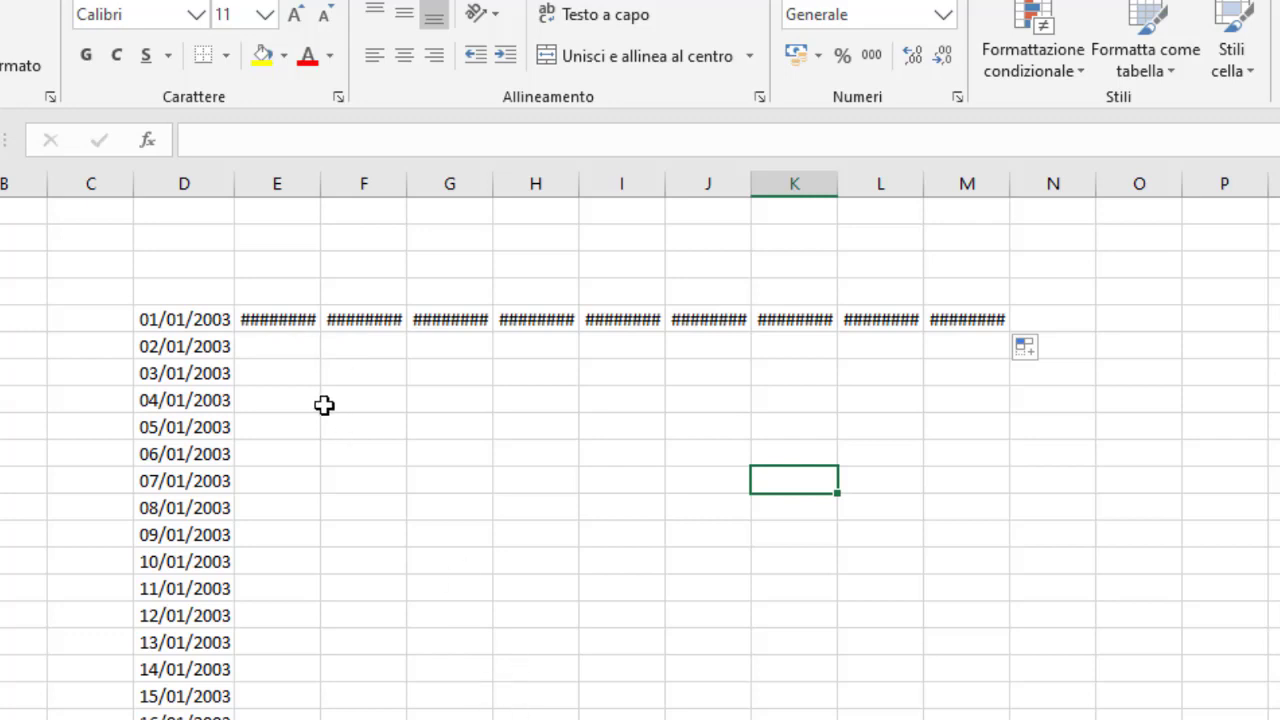
Check the date stored in cell E5, and autofit the widths of columns E through M to their dates
{"action": "left_click", "coordinate": [268, 327]}
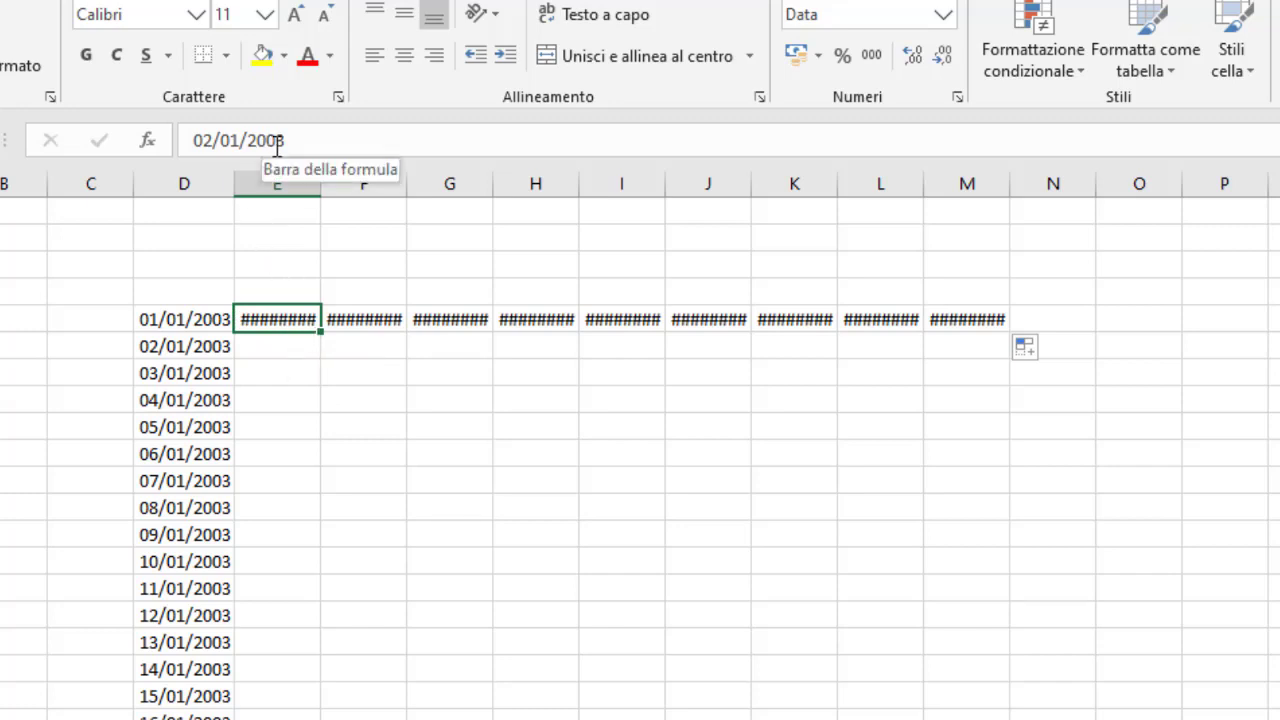
{"action": "double_click", "coordinate": [315, 189]}
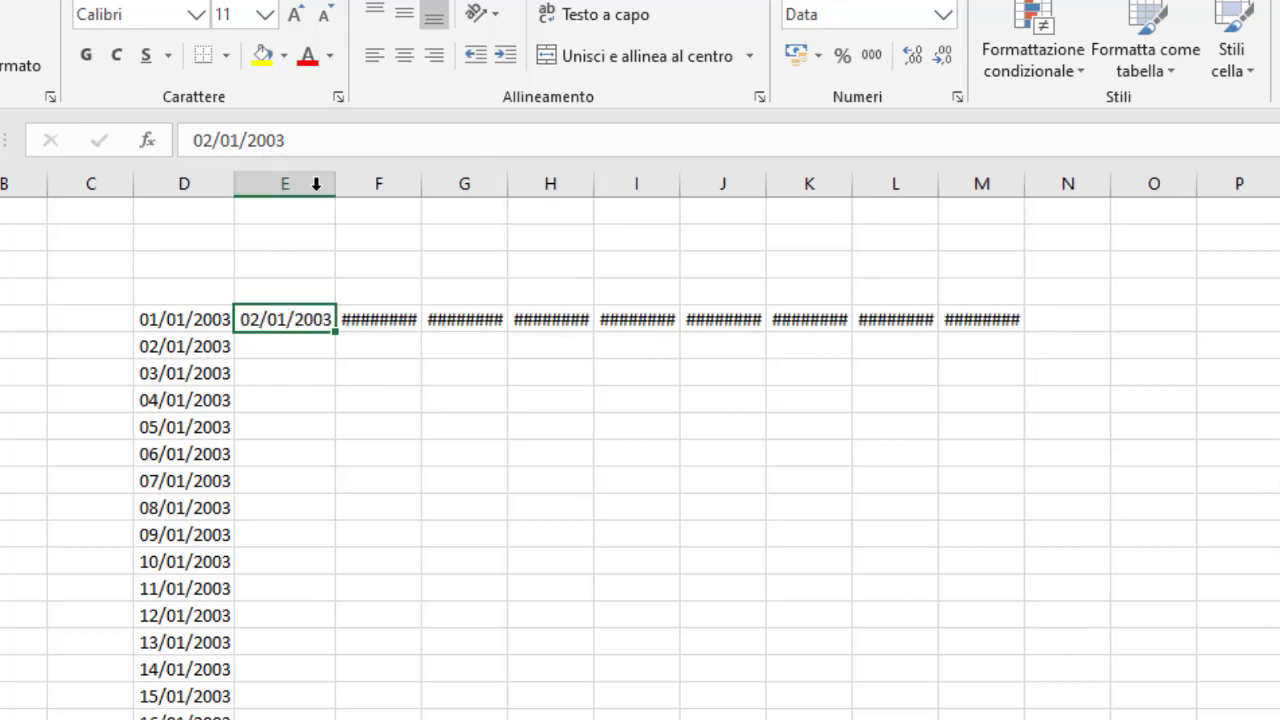
{"action": "double_click", "coordinate": [418, 188]}
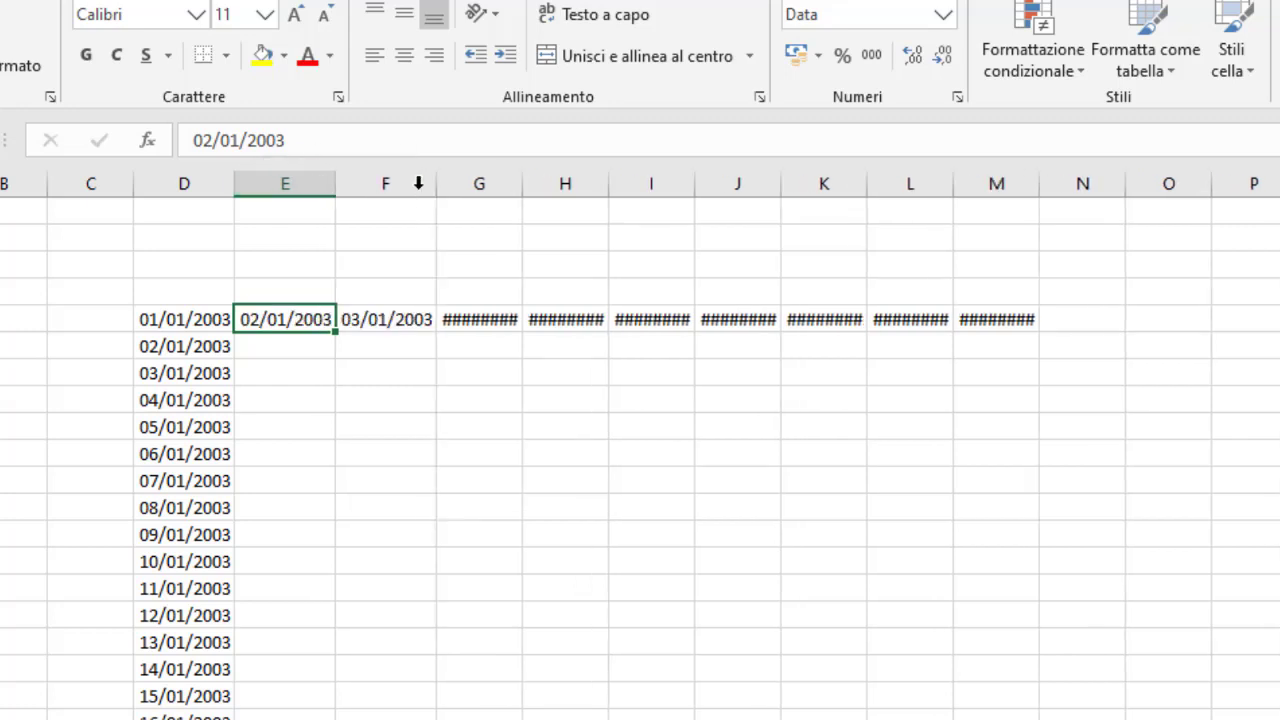
{"action": "double_click", "coordinate": [522, 189]}
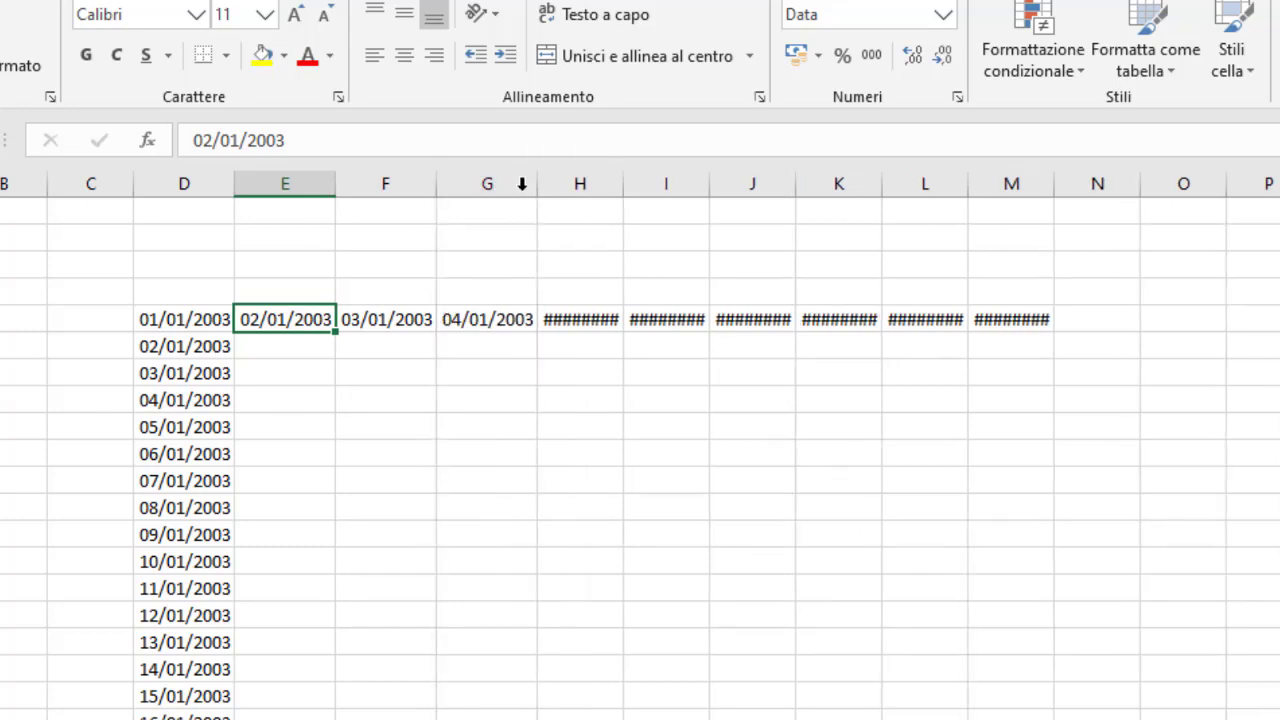
{"action": "double_click", "coordinate": [622, 190]}
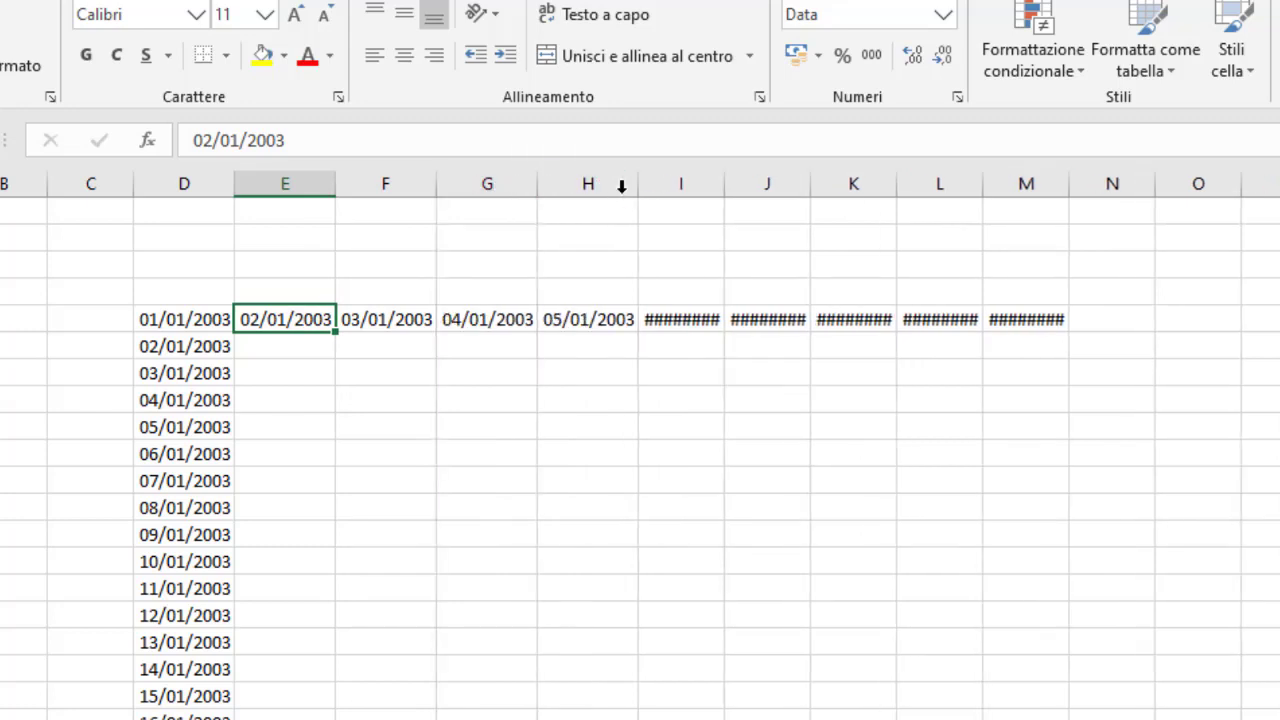
{"action": "double_click", "coordinate": [721, 187]}
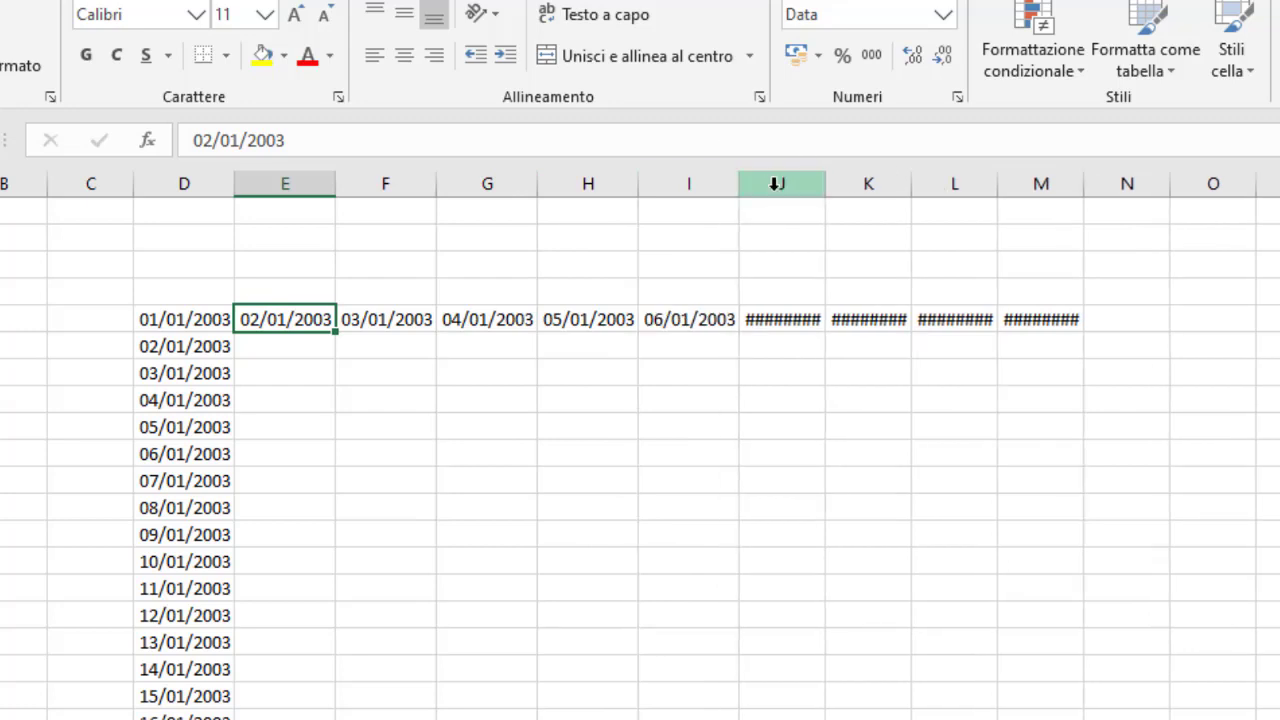
{"action": "double_click", "coordinate": [829, 188]}
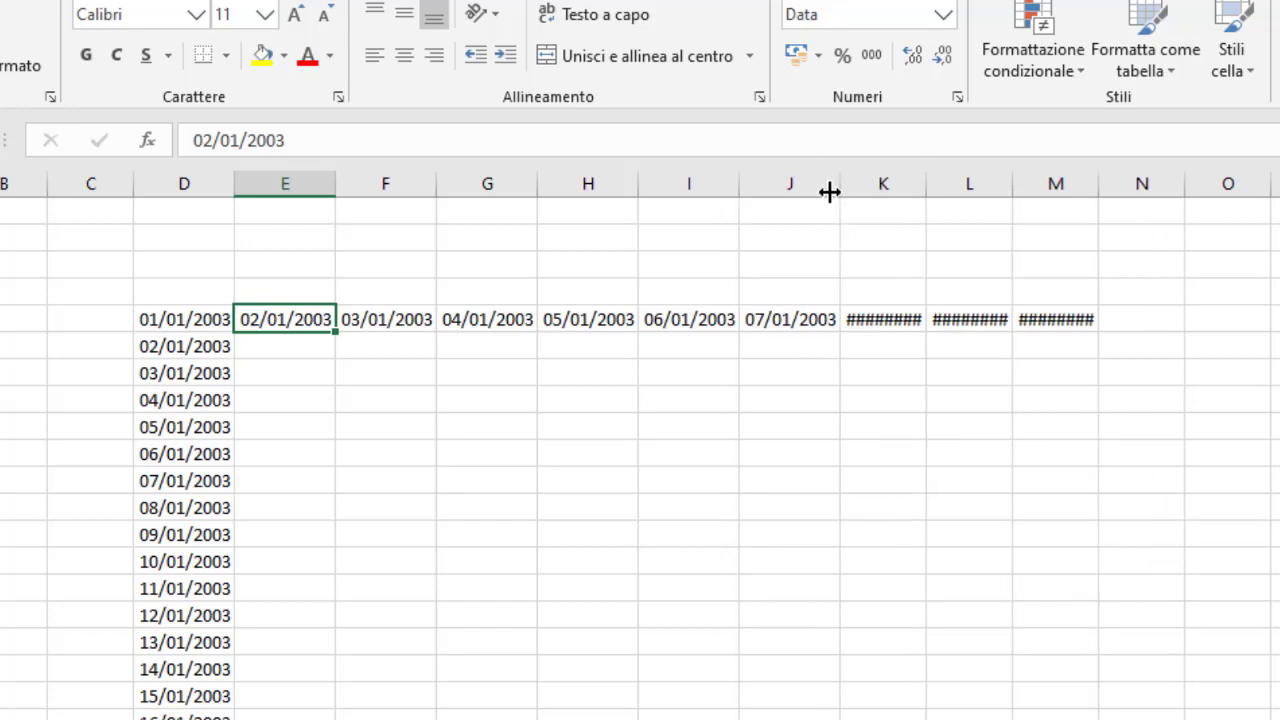
{"action": "double_click", "coordinate": [925, 188]}
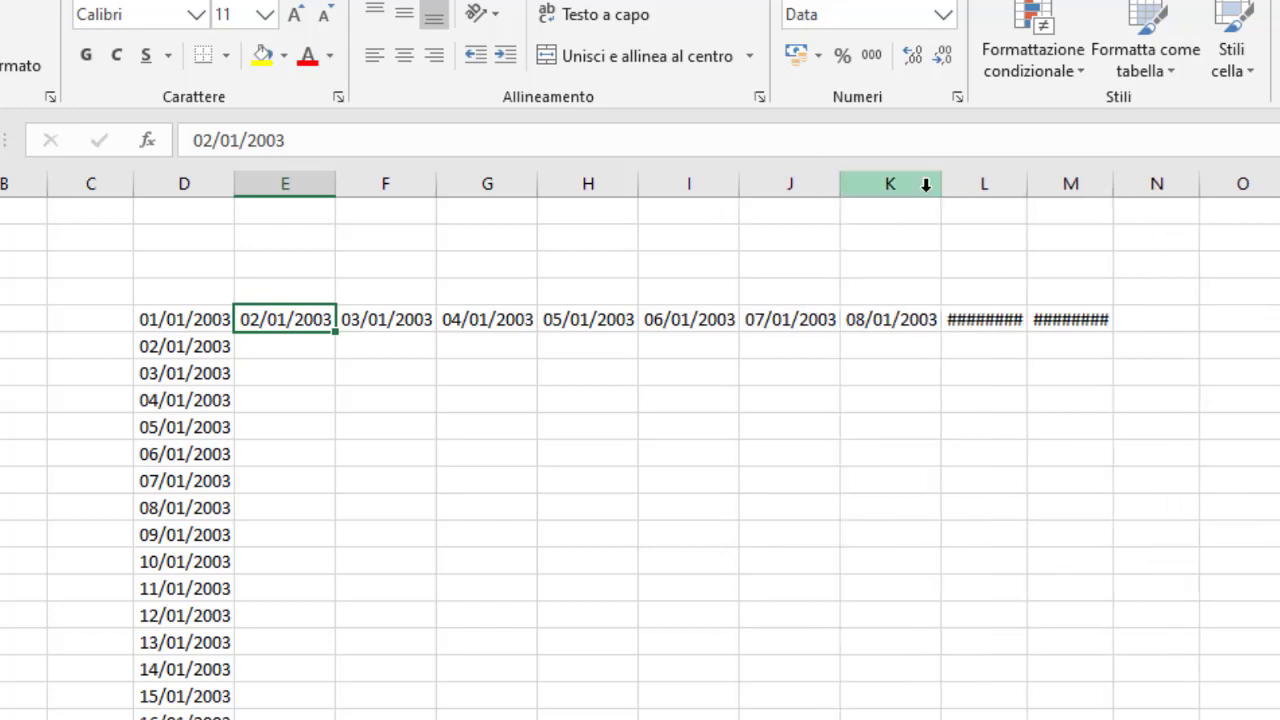
{"action": "left_click", "coordinate": [1029, 185]}
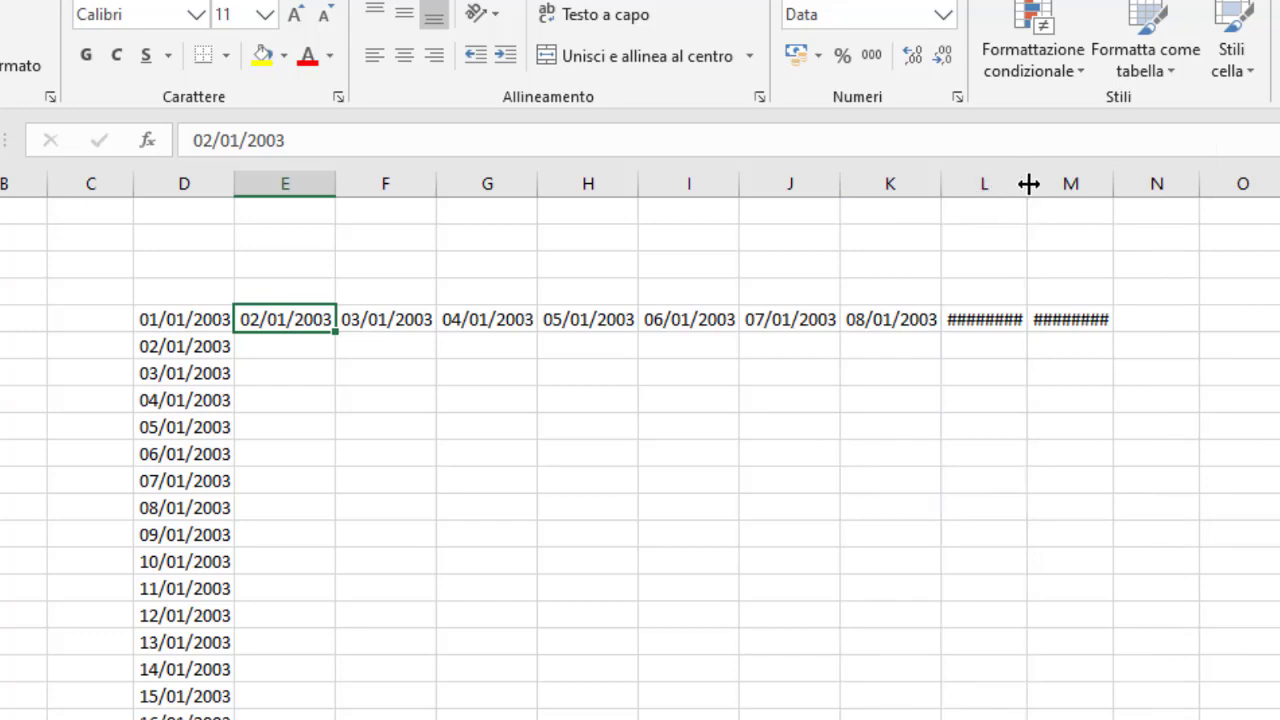
{"action": "left_click", "coordinate": [1029, 184]}
{"action": "double_click", "coordinate": [1029, 184]}
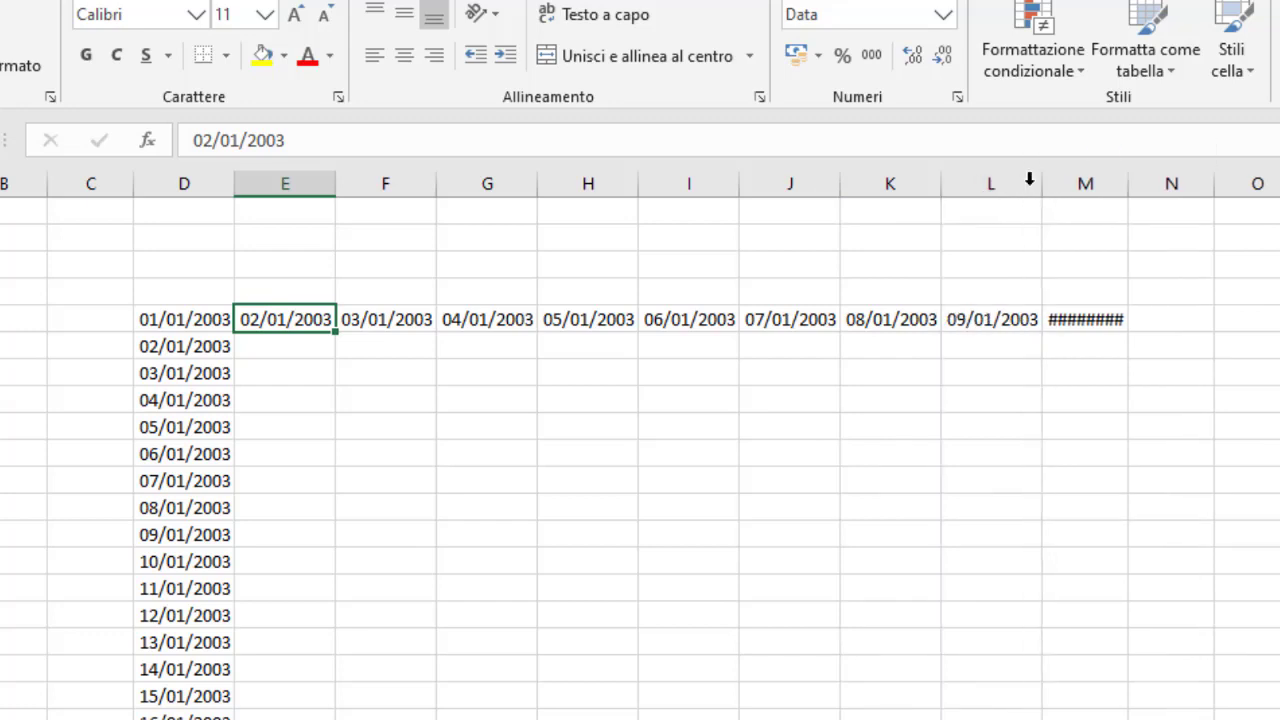
{"action": "double_click", "coordinate": [1128, 184]}
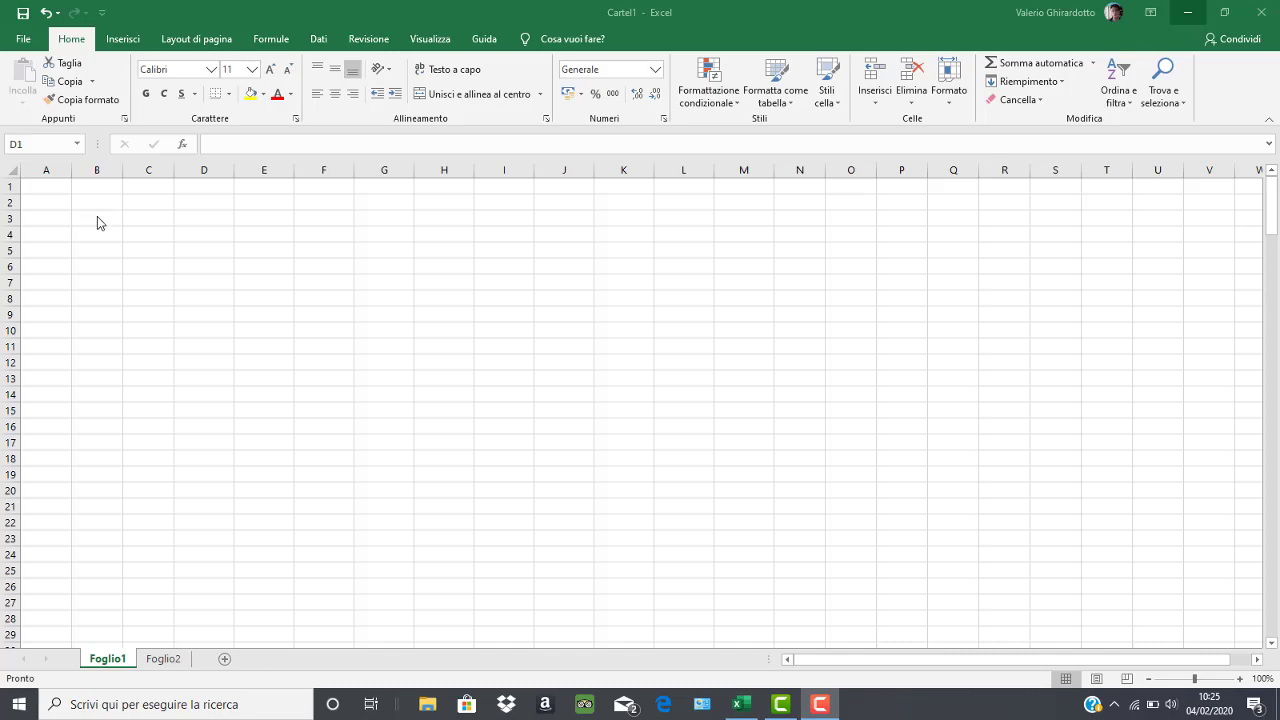
Enter the text "ciao 1" in cell B3
{"action": "left_click", "coordinate": [97, 216]}
{"action": "left_click", "coordinate": [97, 216]}
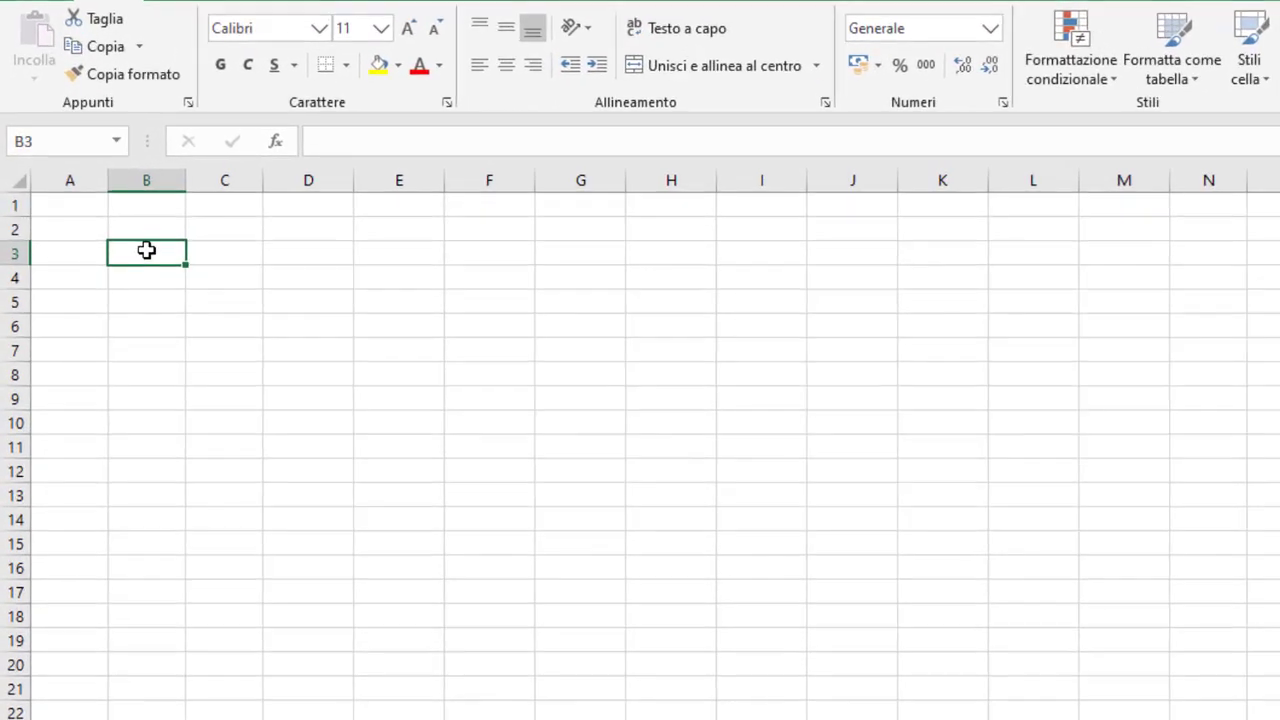
{"action": "type", "text": "ciao"}
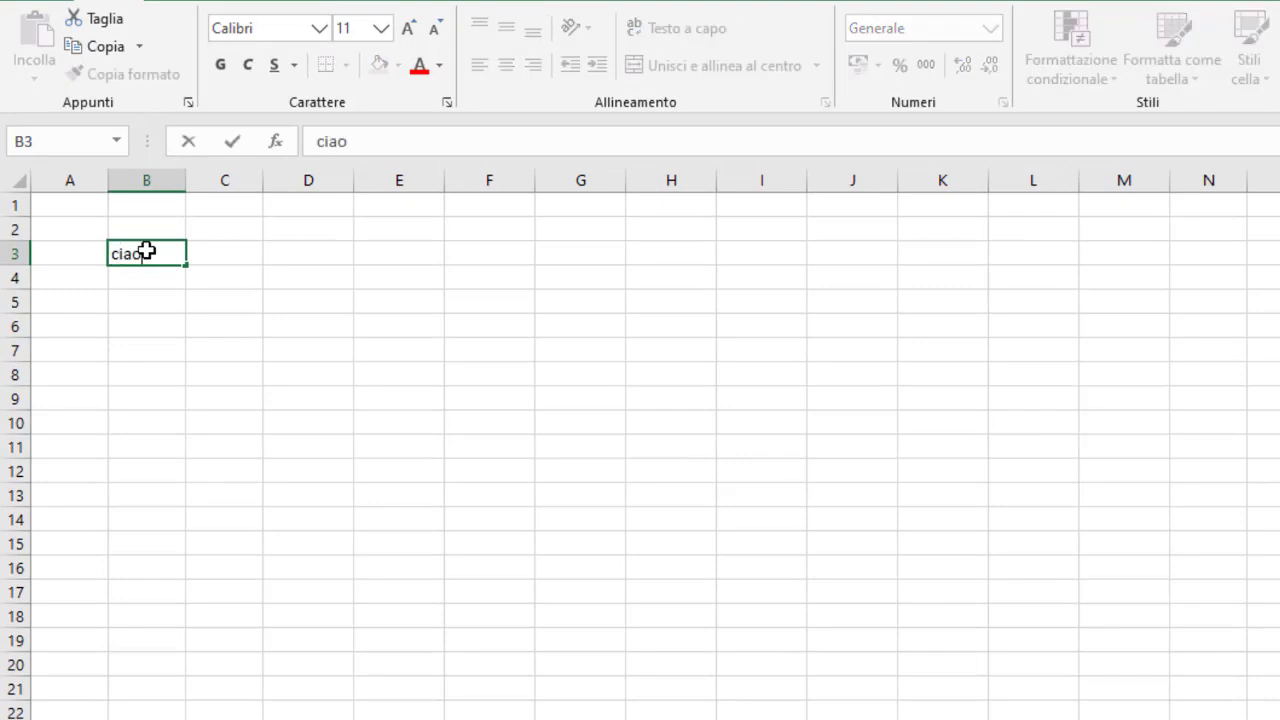
{"action": "type", "text": " 1"}
{"action": "key", "text": "Return"}
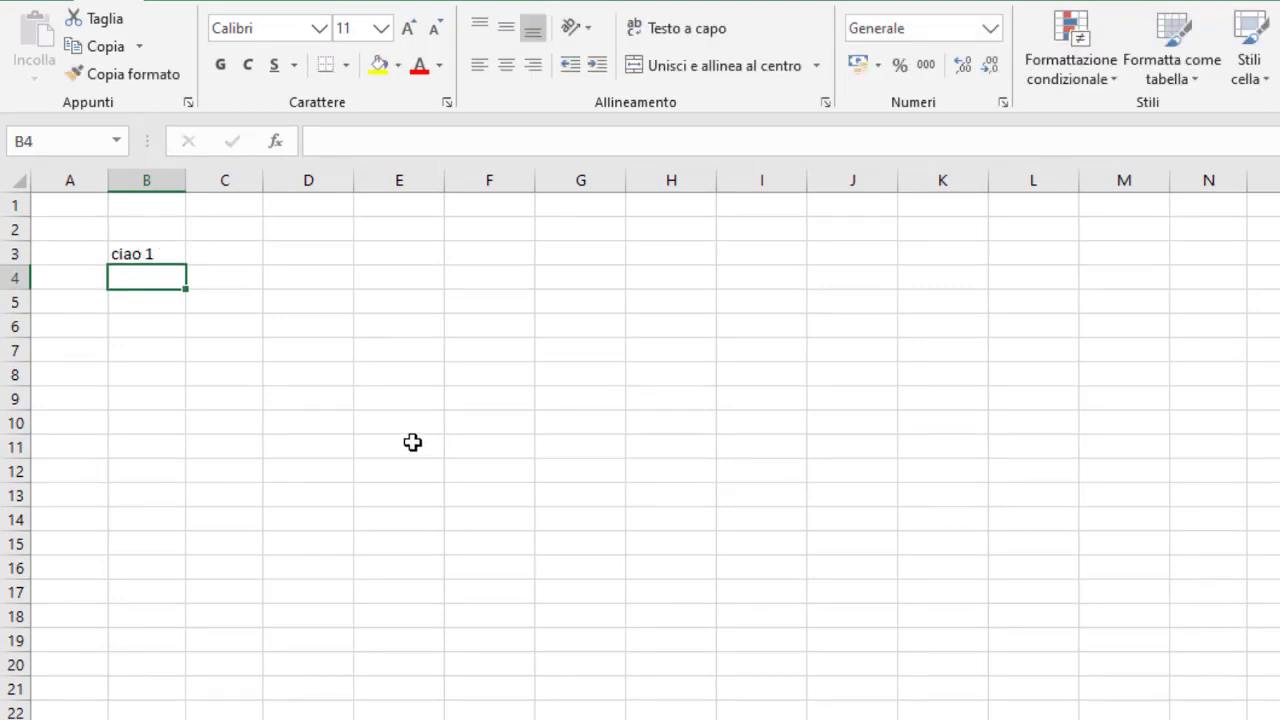
Fill the numbered "ciao" series from cell B3 down column B through row 14, and deselect the range
{"action": "left_click", "coordinate": [169, 254]}
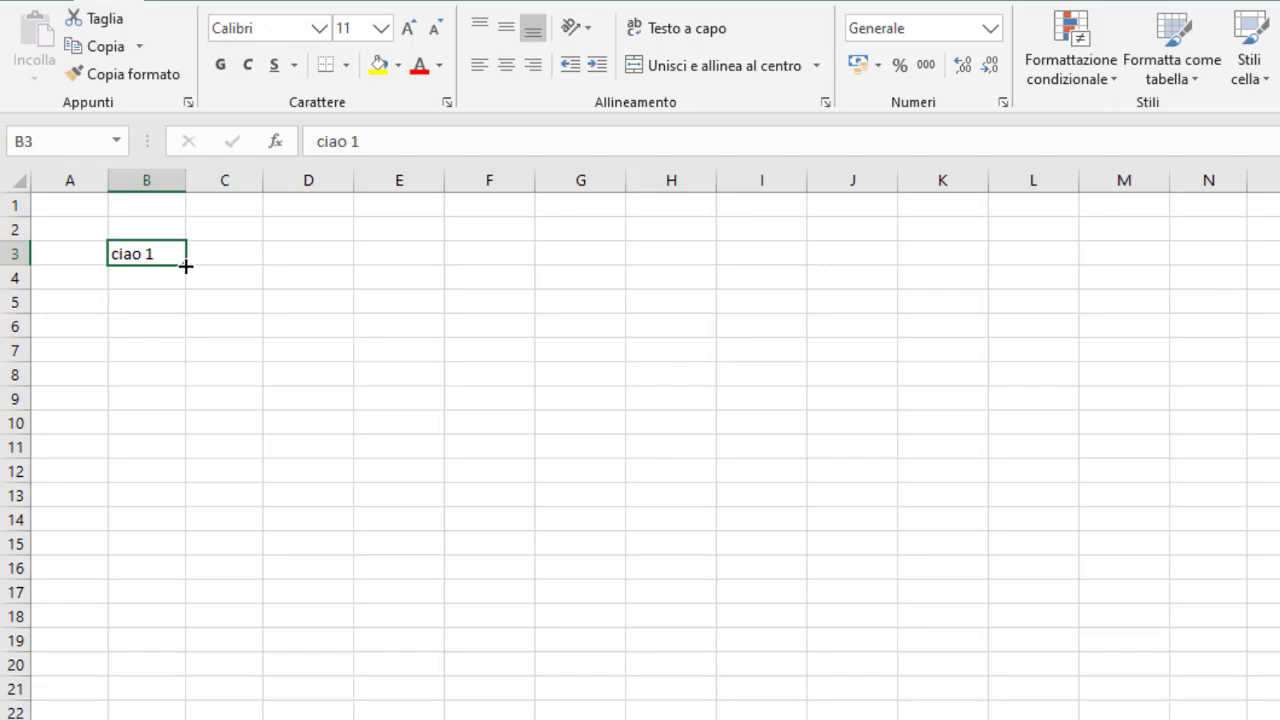
{"action": "left_click_drag", "start_coordinate": [186, 266], "coordinate": [181, 527]}
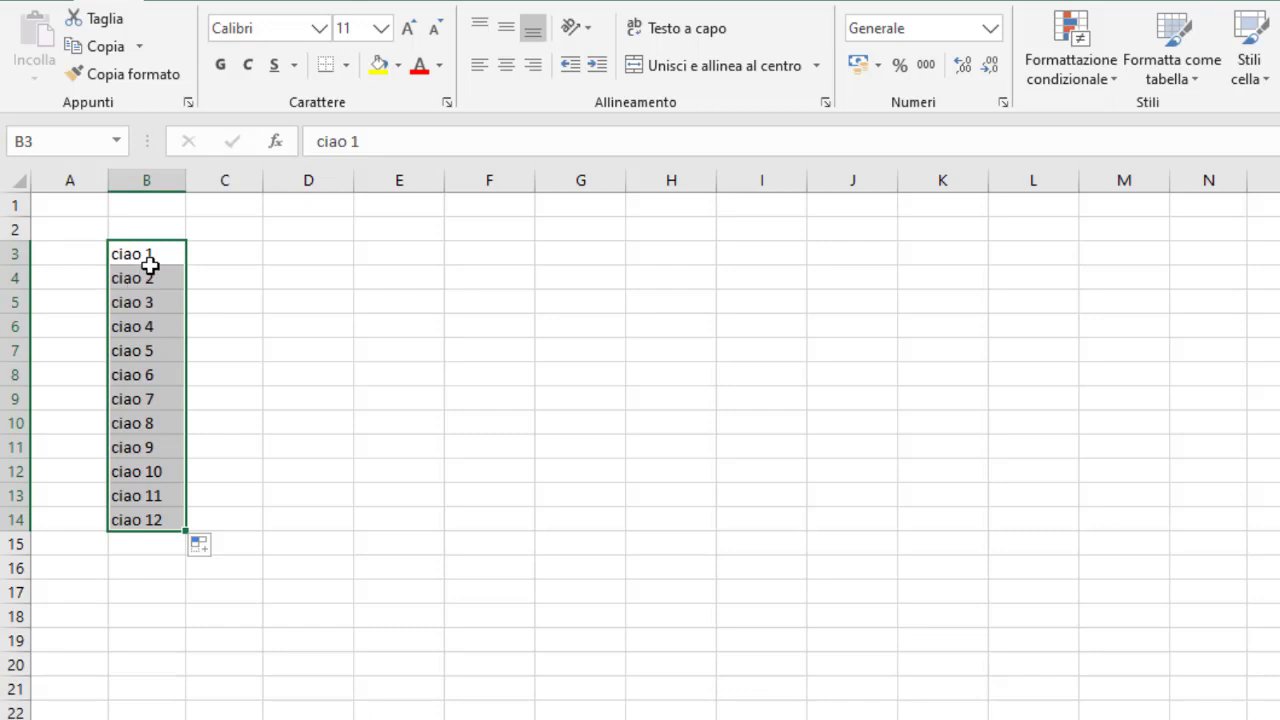
{"action": "left_click", "coordinate": [362, 363]}
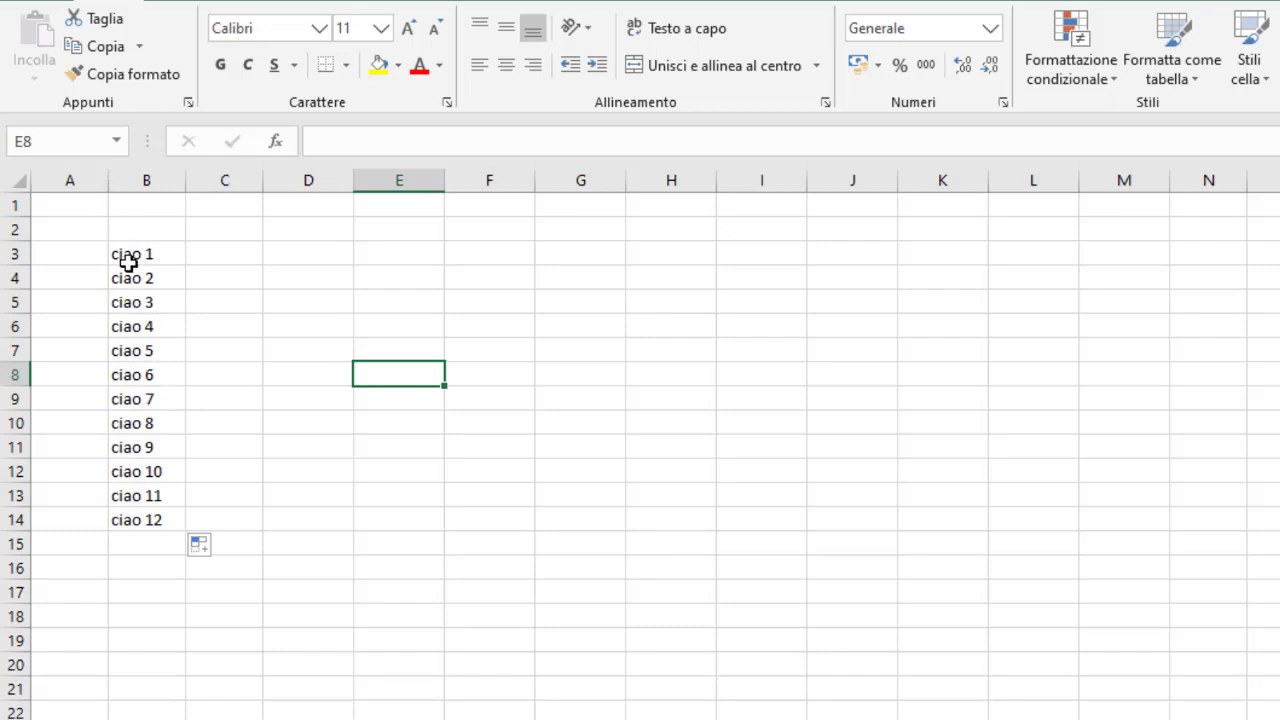
Clear the numbered "ciao" series in cells B3:B14
{"action": "left_click_drag", "start_coordinate": [128, 248], "coordinate": [119, 513]}
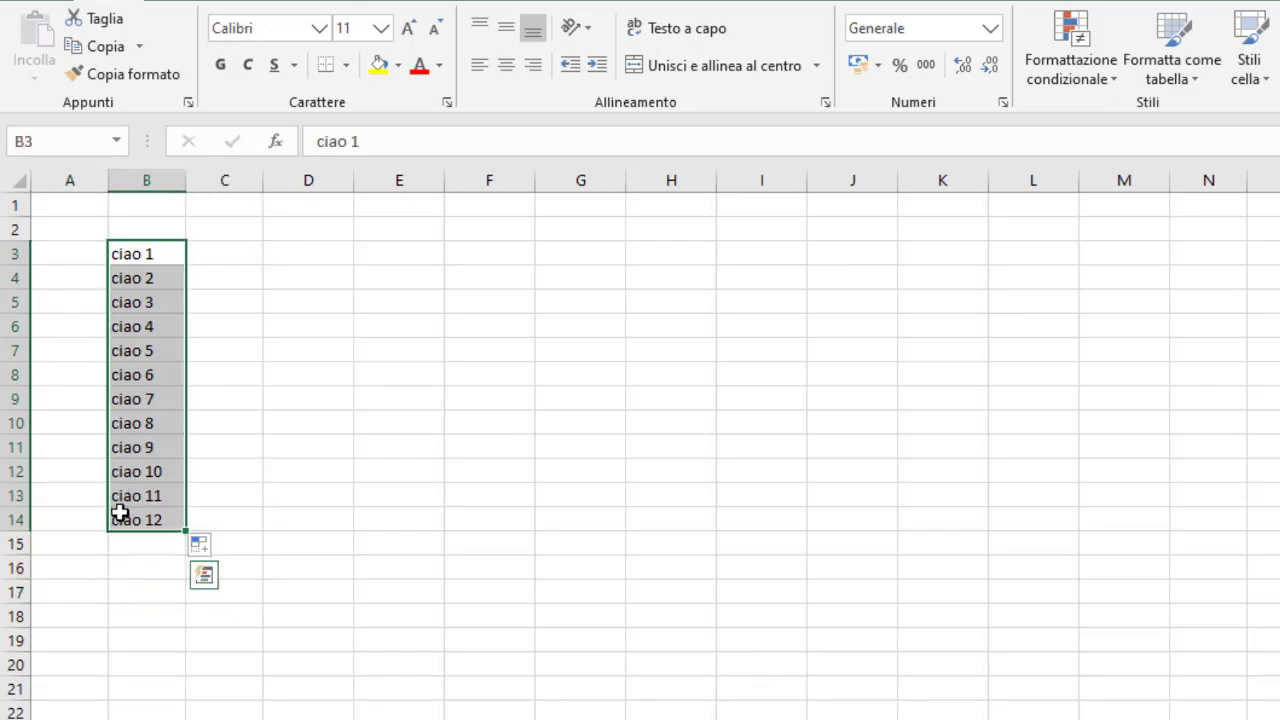
{"action": "key", "text": "Delete"}
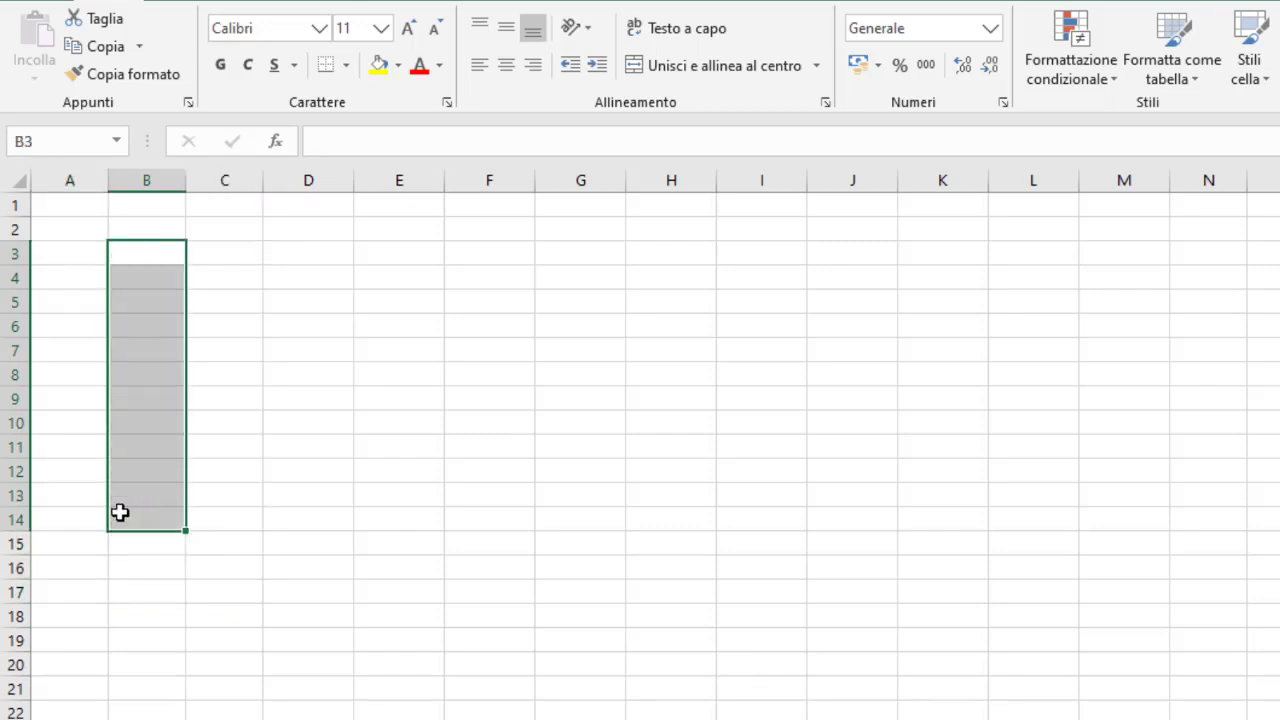
{"action": "left_click", "coordinate": [243, 287]}
Enter "mese 1" in cell B3 and extend the numbered series across row 3 through column J
{"action": "left_click", "coordinate": [162, 253]}
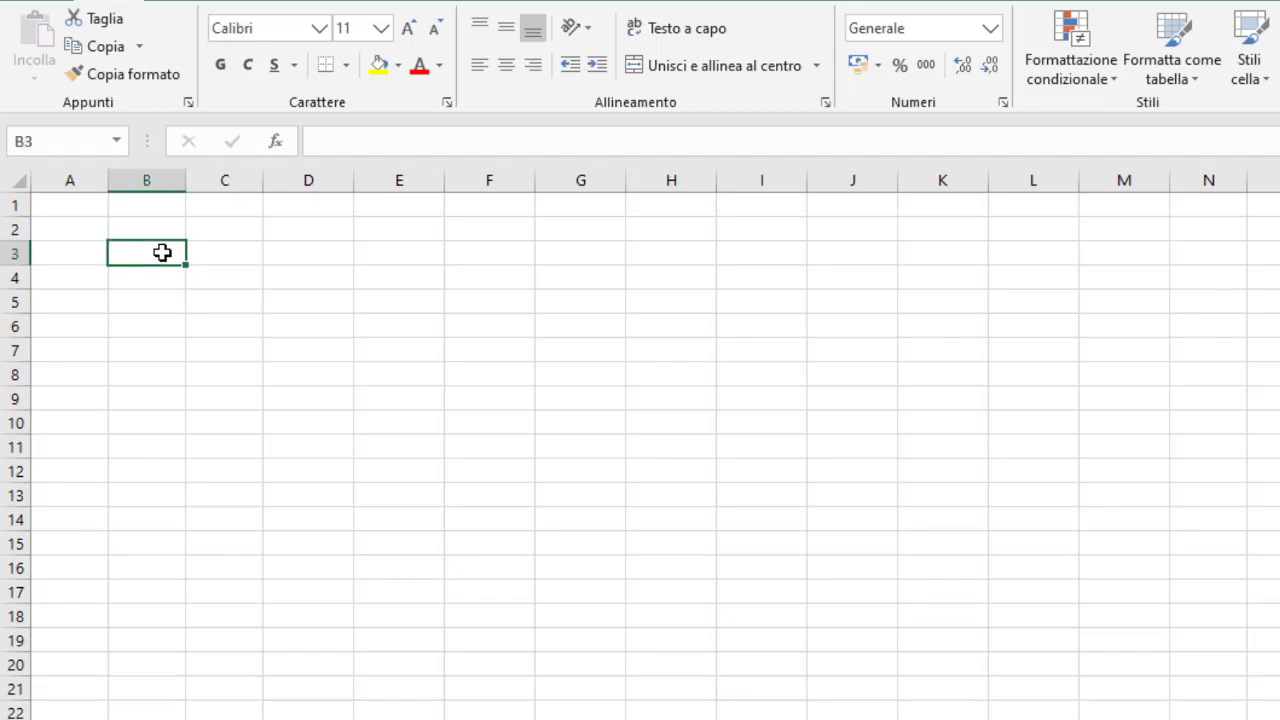
{"action": "type", "text": "mese 1"}
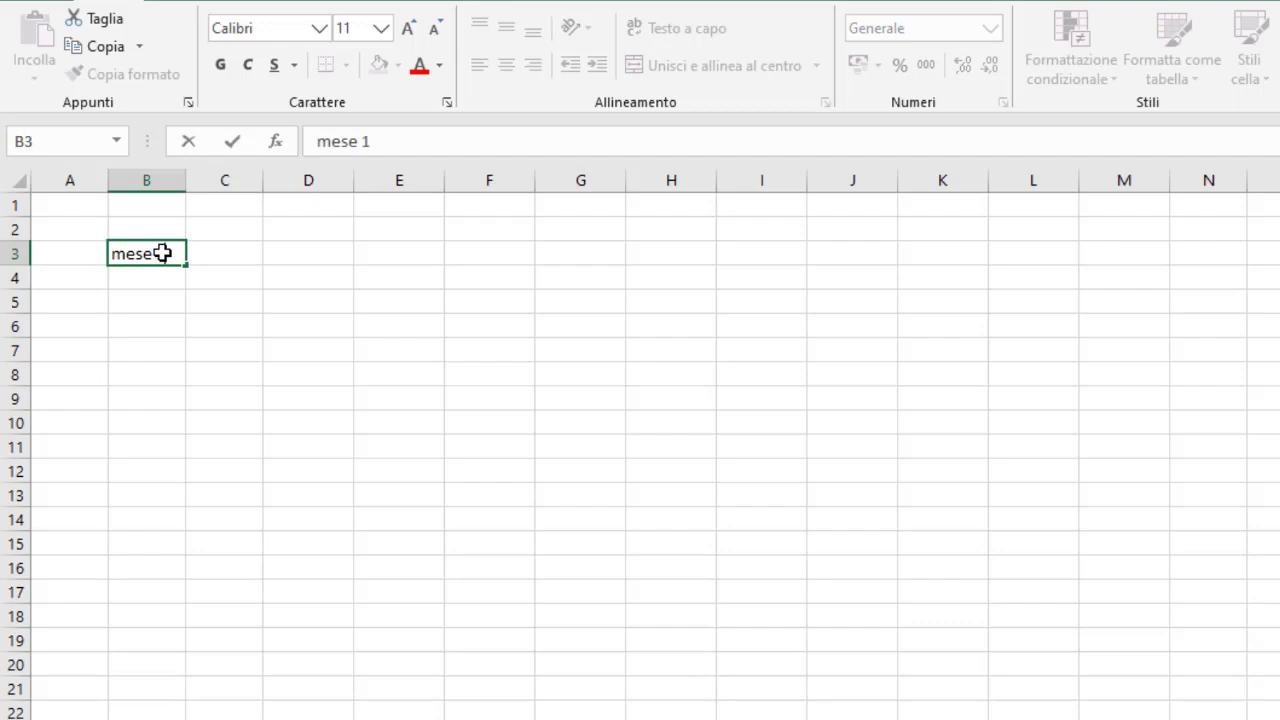
{"action": "key", "text": "Return"}
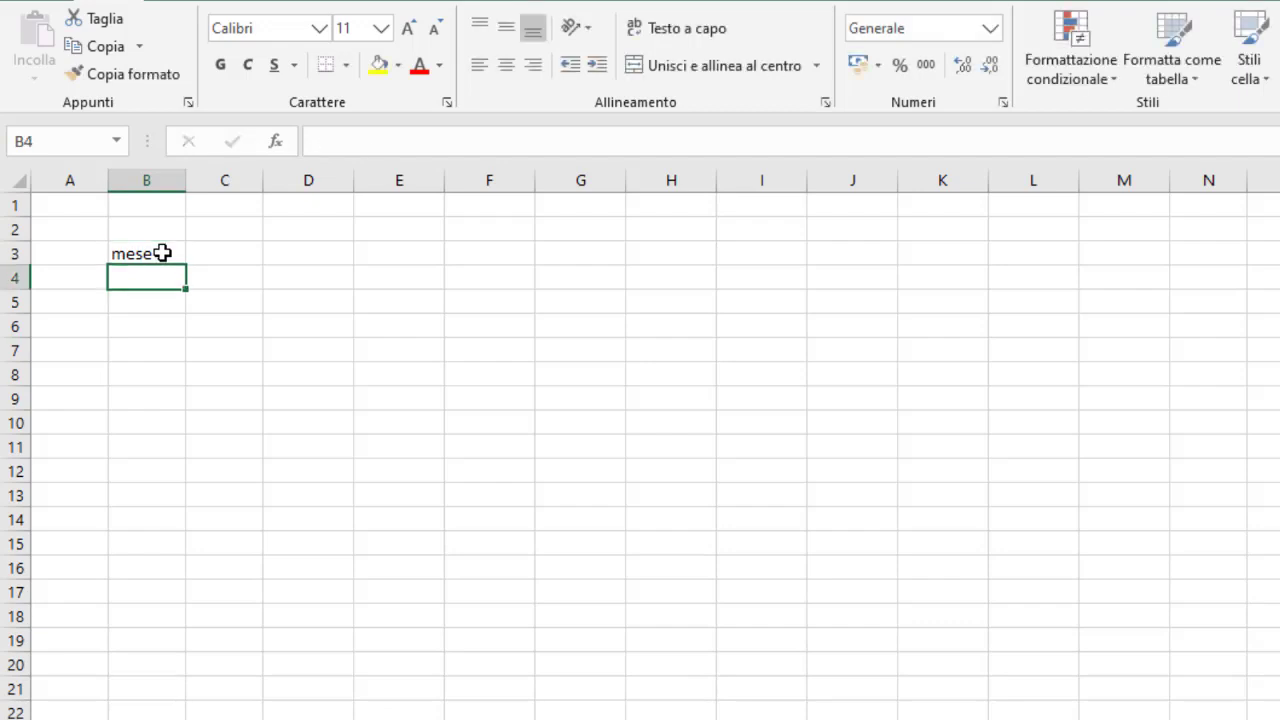
{"action": "left_click", "coordinate": [160, 253]}
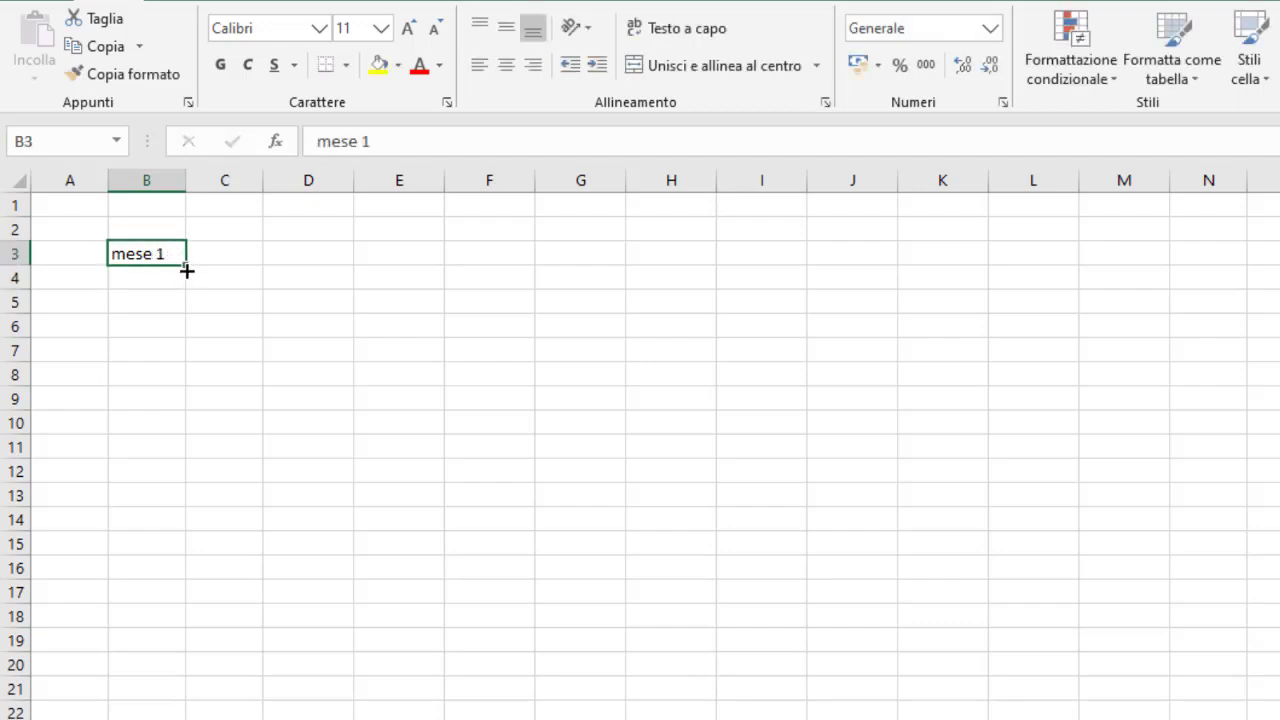
{"action": "left_click_drag", "start_coordinate": [186, 270], "coordinate": [871, 295]}
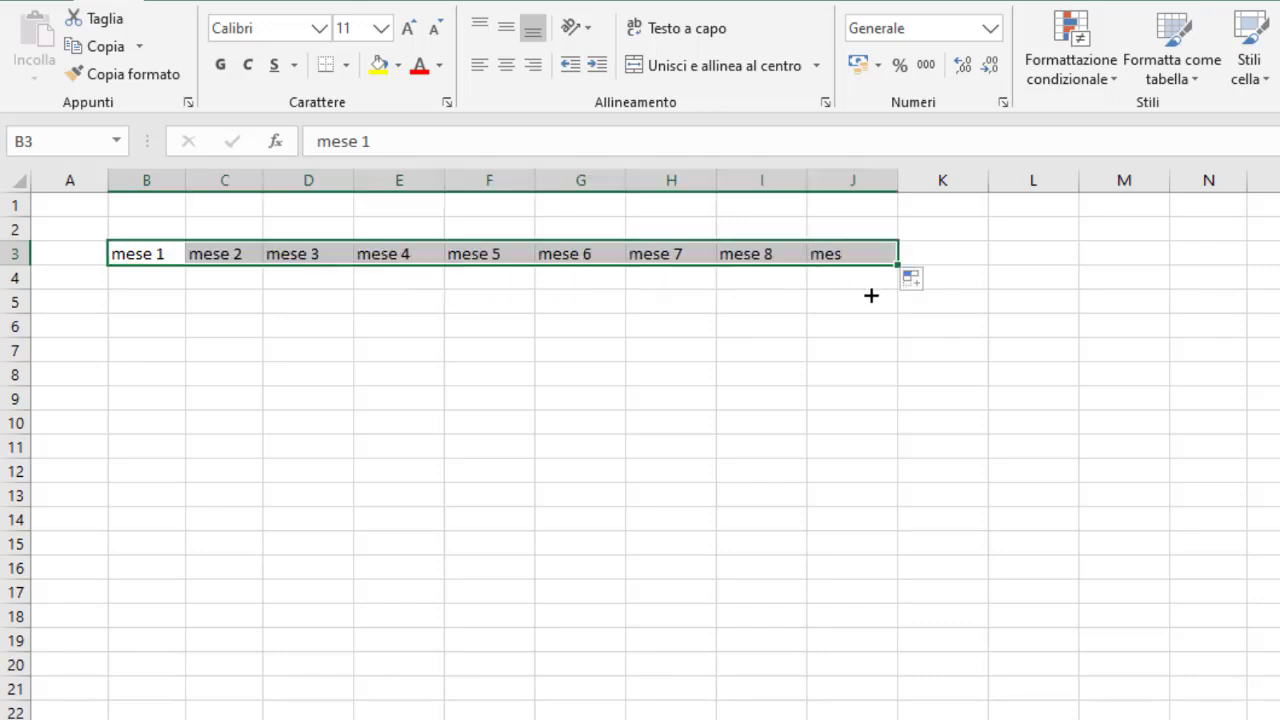